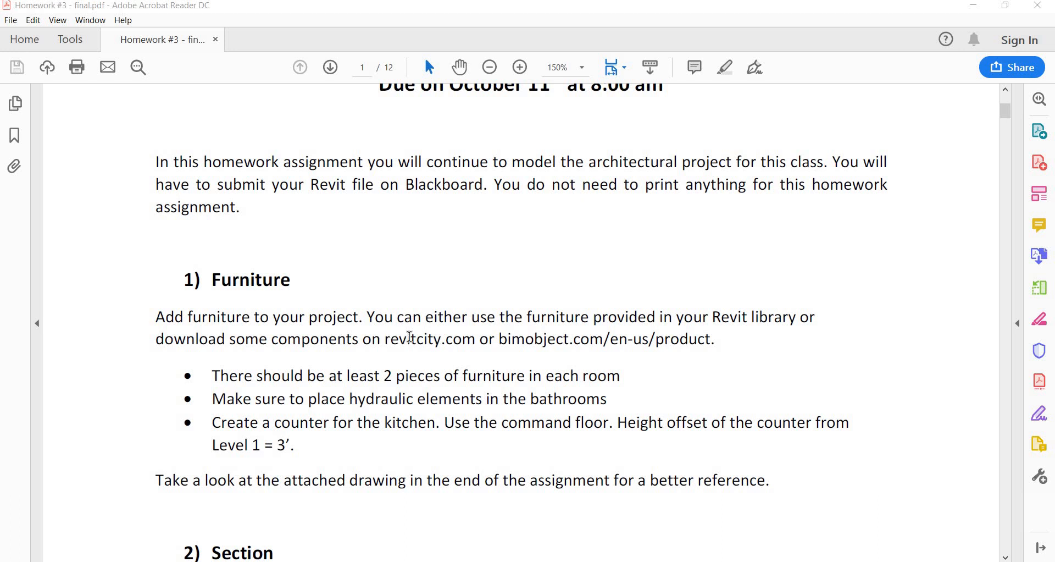
- Review the Furniture requirements in the Homework #3 PDF: component download sites, bathroom hydraulic elements and the kitchen counter made with the floor command
drag(385, 339, 544, 341)
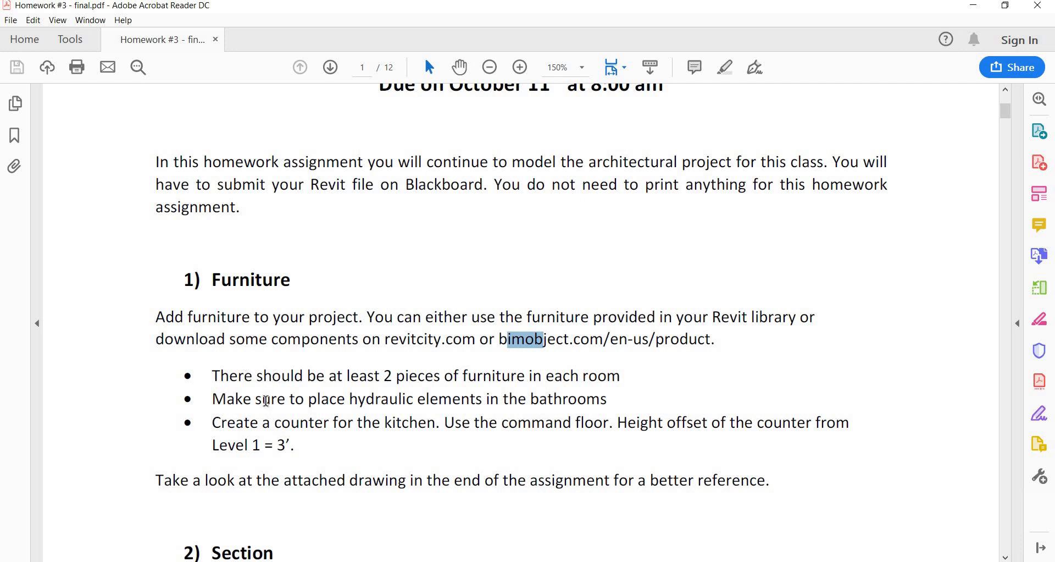
drag(256, 400, 474, 405)
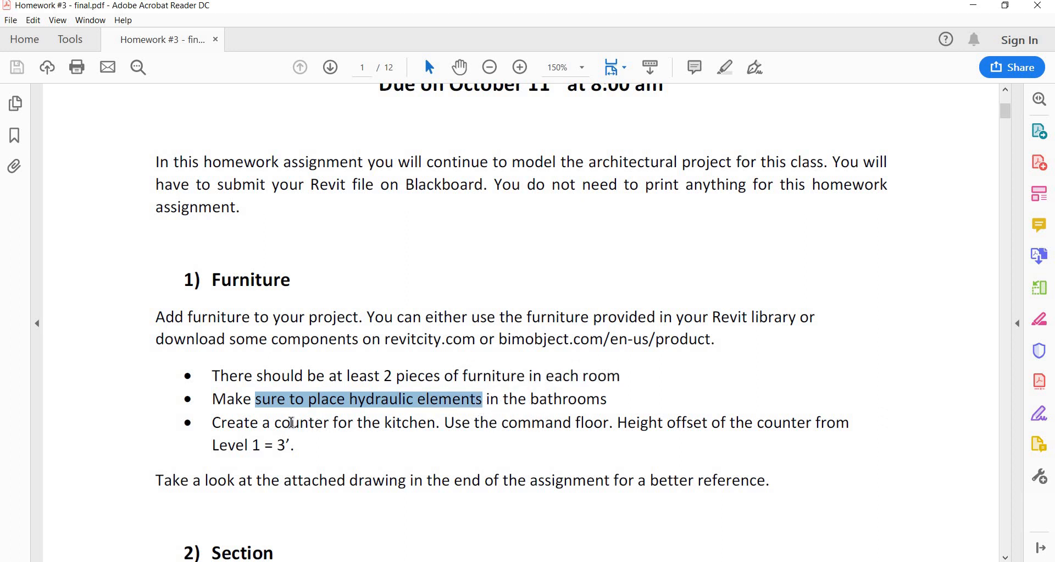
drag(275, 424, 592, 430)
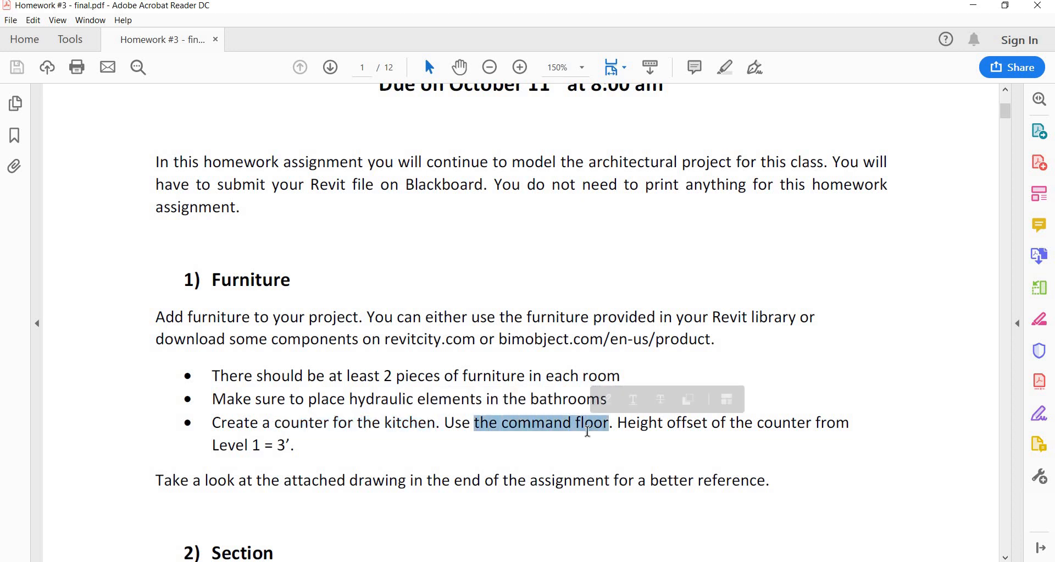
- Switch to Revit and place a Table de restauration - Rectangulaire, 1200mm x 800mm, in the Level 1 room with the double door
key(alt+Tab)
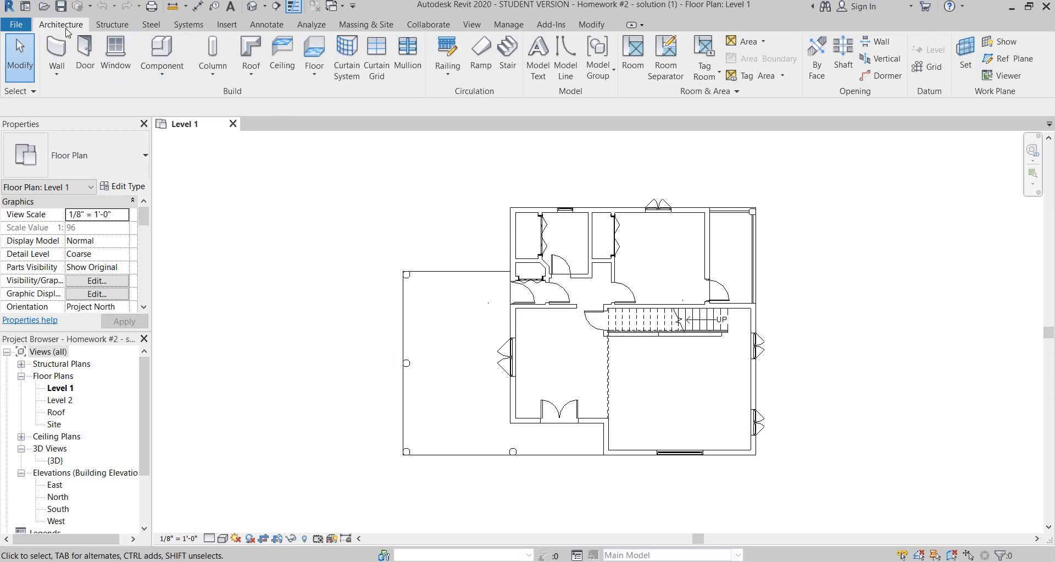
click(158, 52)
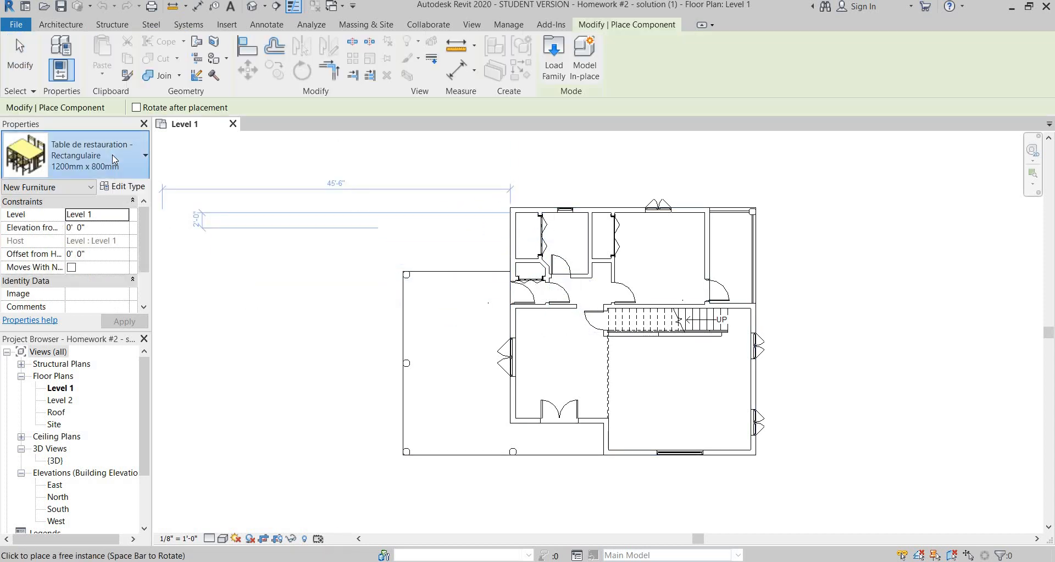
click(109, 165)
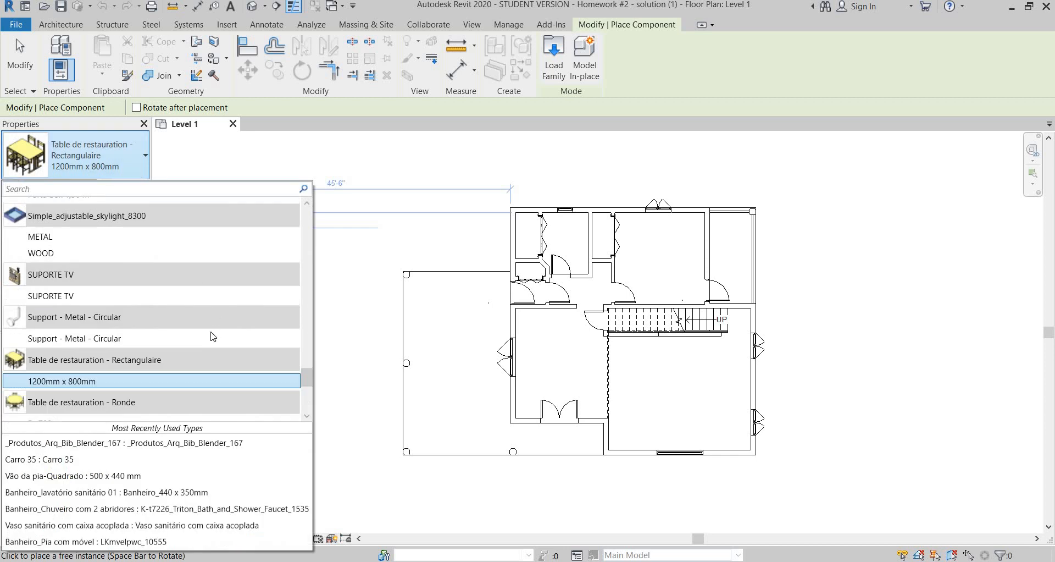
scroll(201, 355, up, 1)
scroll(208, 278, down, 3)
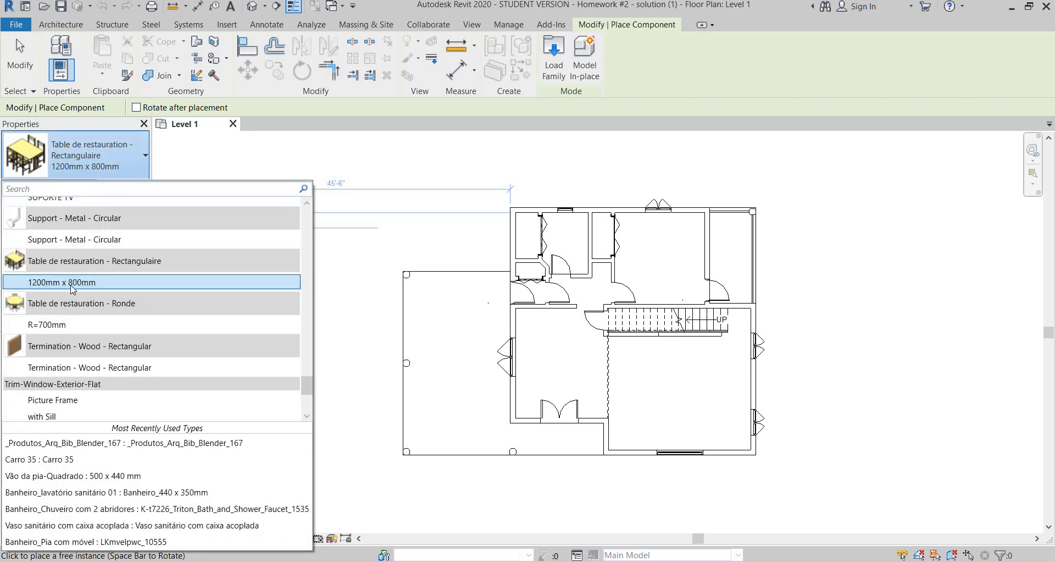
click(100, 281)
scroll(552, 375, up, 3)
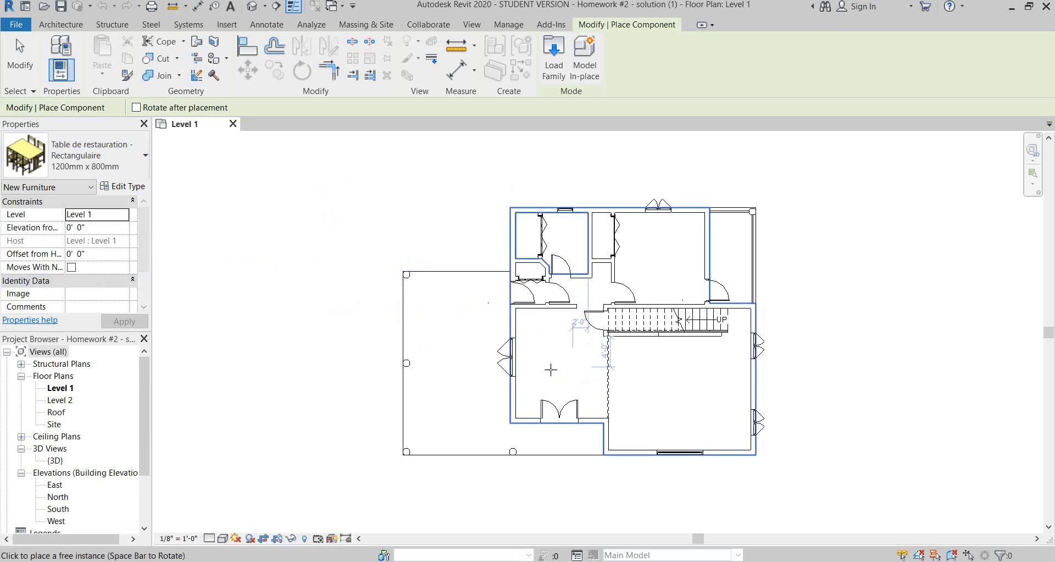
click(572, 411)
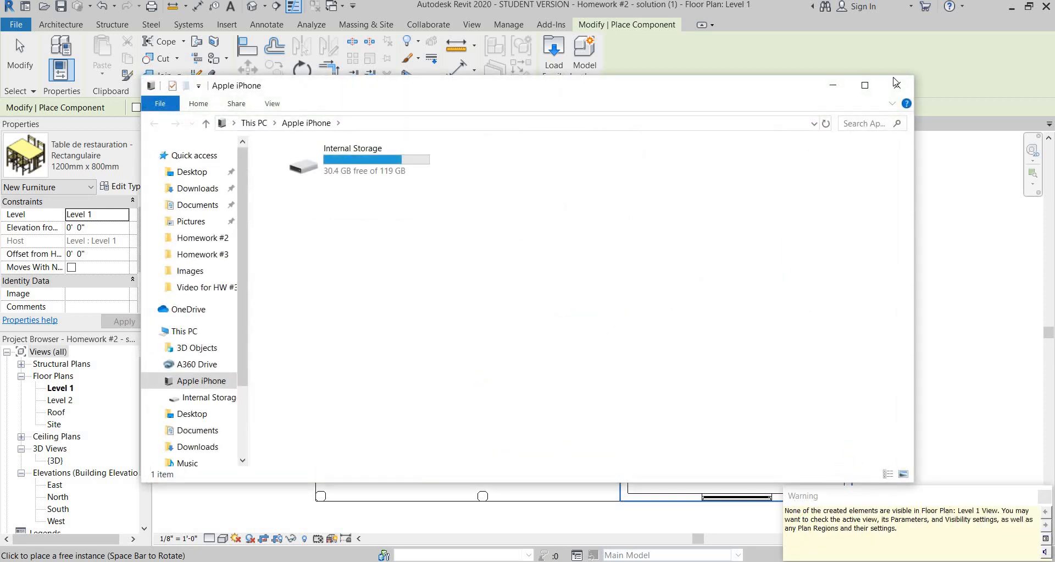
click(896, 85)
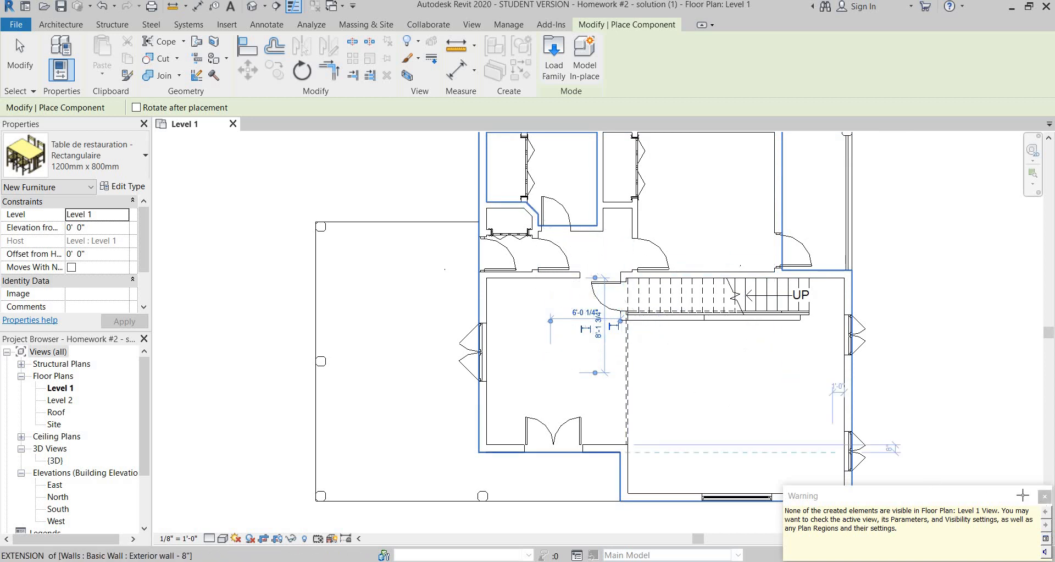
click(1044, 496)
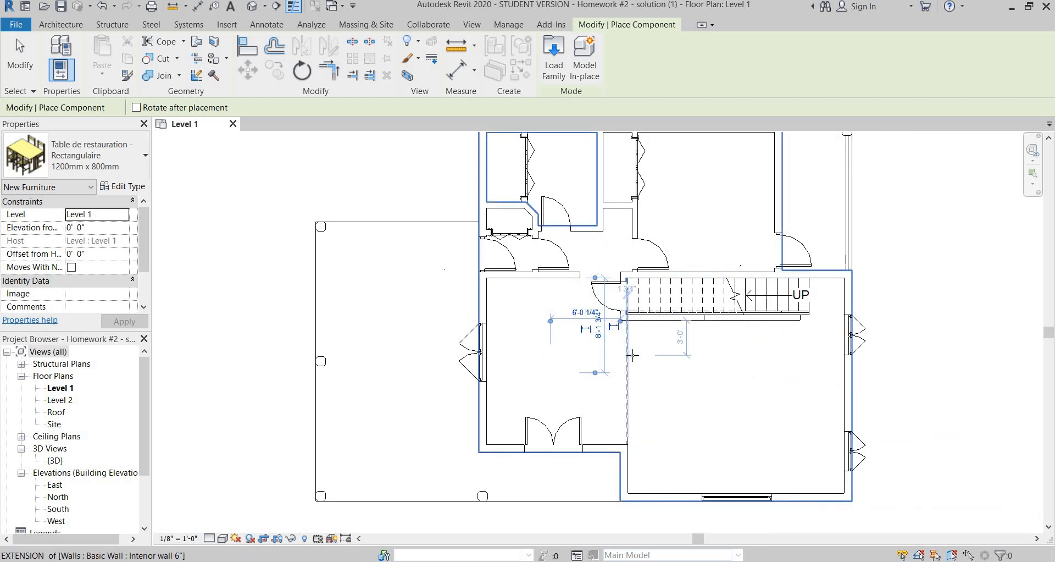
key(Escape)
key(Escape)
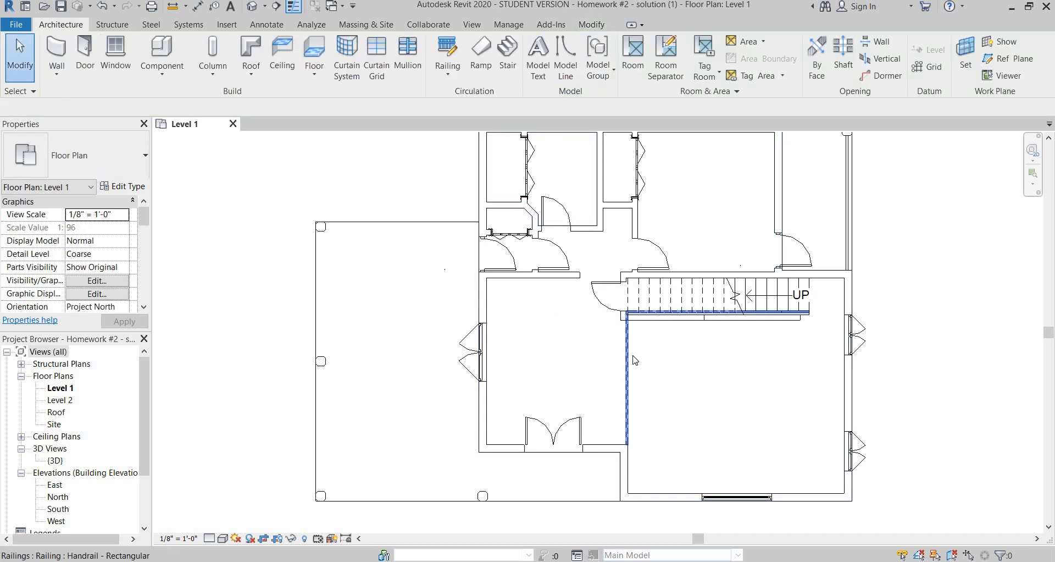
- Turn on the visibility of the Furniture category in the Level 1 floor plan's Visibility/Graphic Overrides
key(v)
key(g)
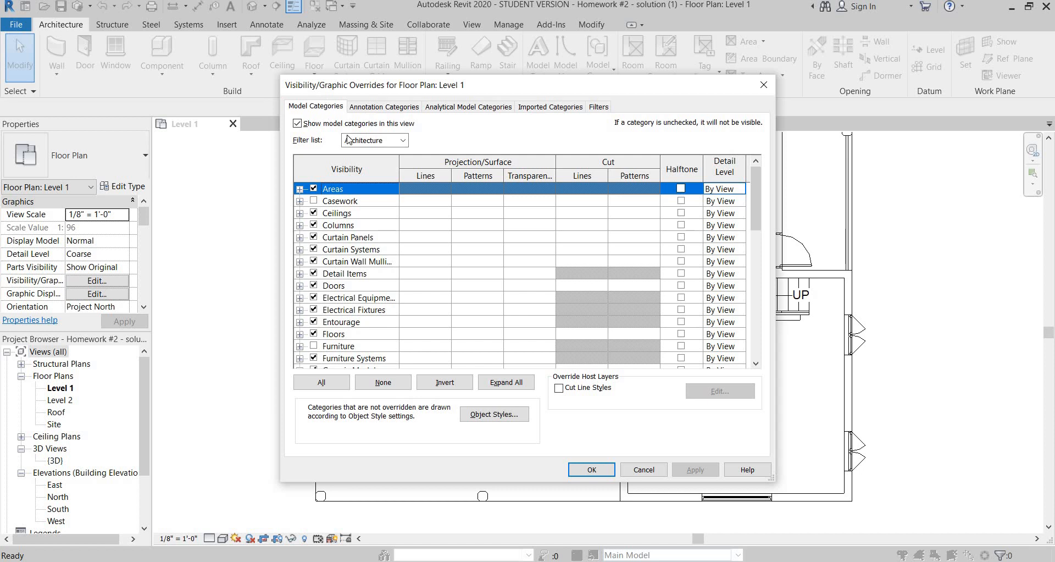
click(401, 140)
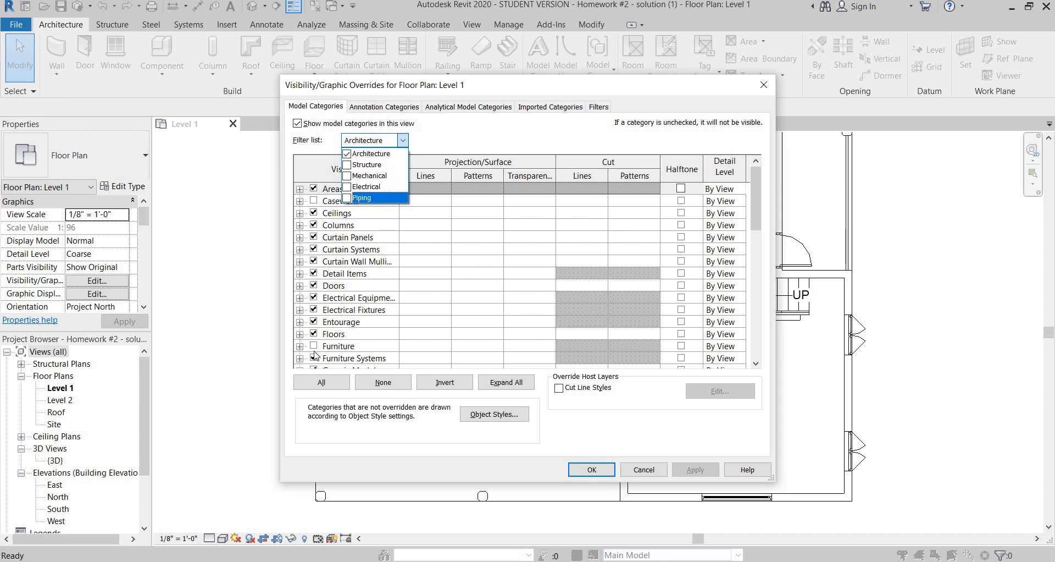
click(291, 353)
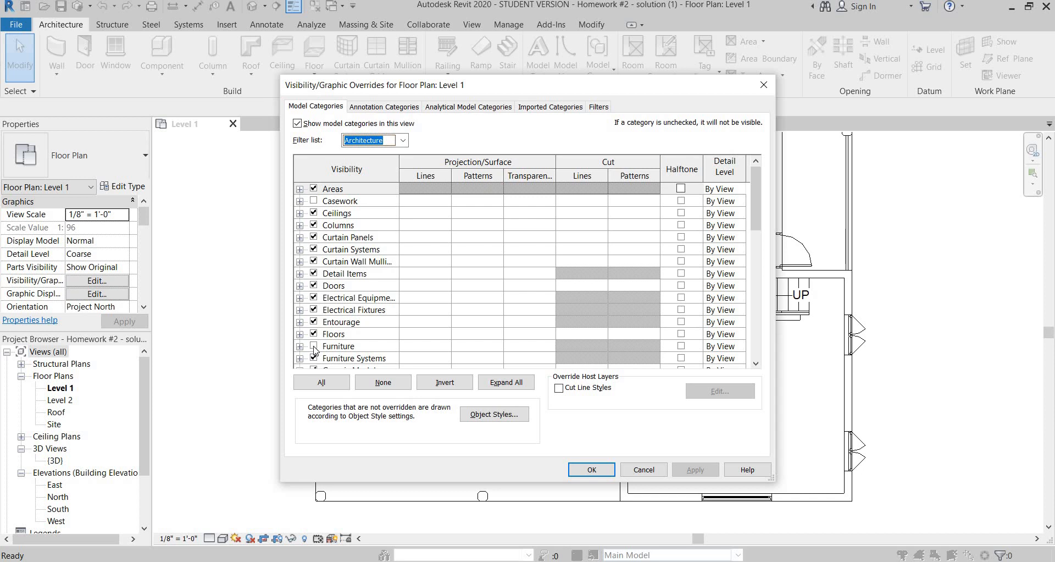
click(314, 346)
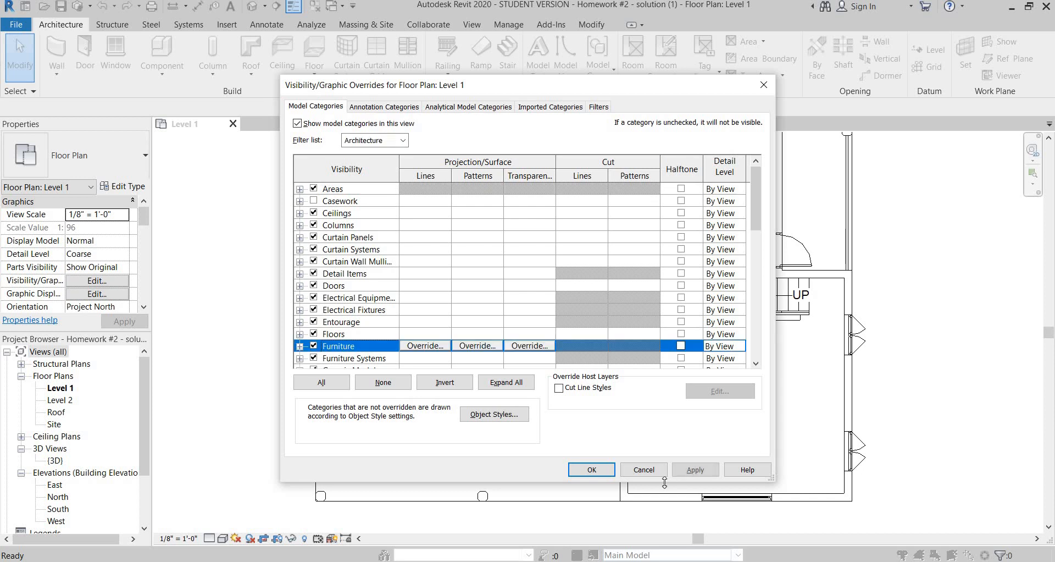
click(611, 471)
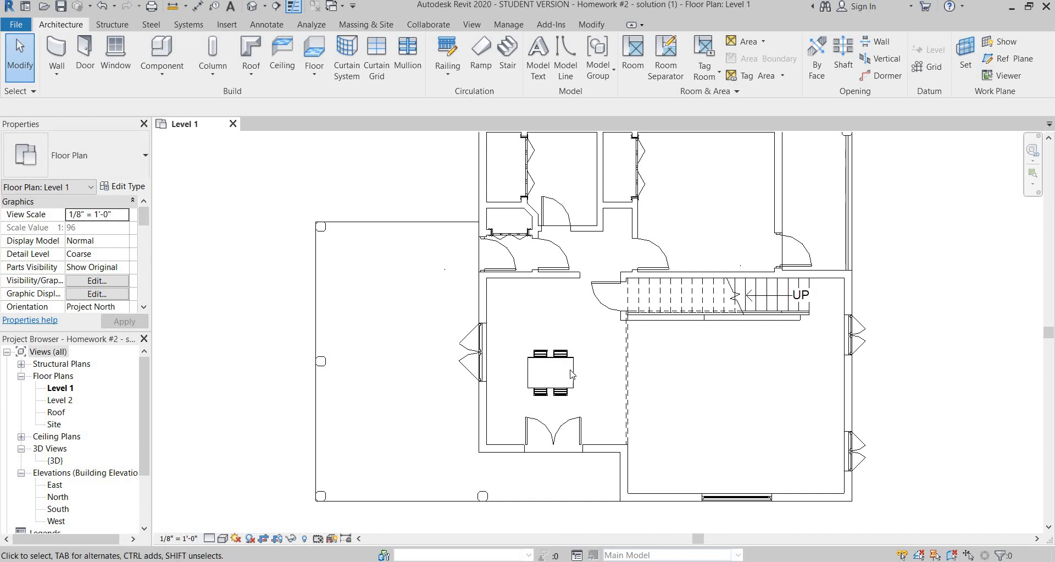
- Place one Poltrona com base de madeira armchair in the large room below the stairs, near the window in its lower wall
scroll(626, 378, up, 1)
middle_drag(623, 383, 582, 391)
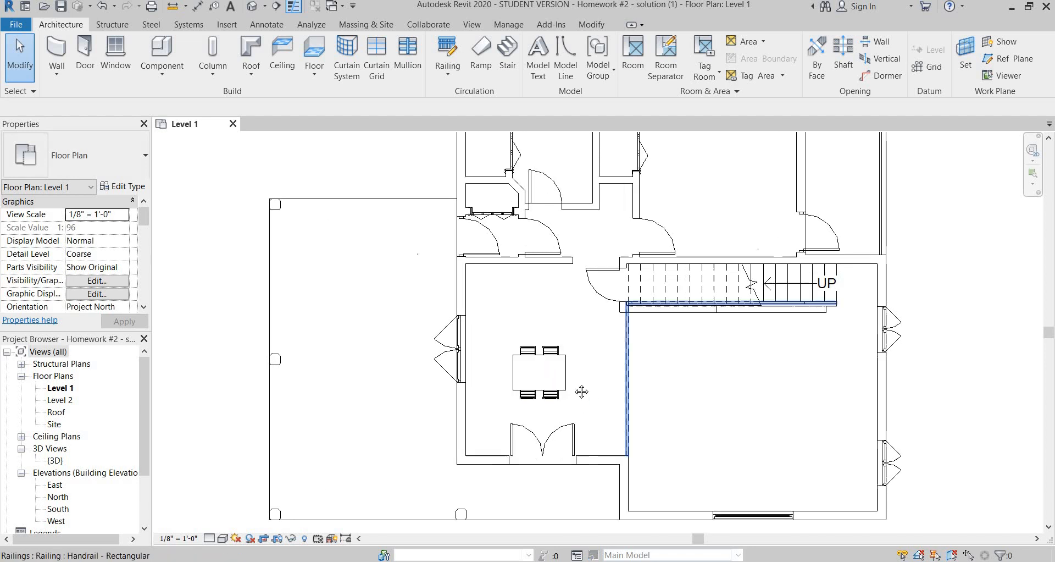
click(166, 47)
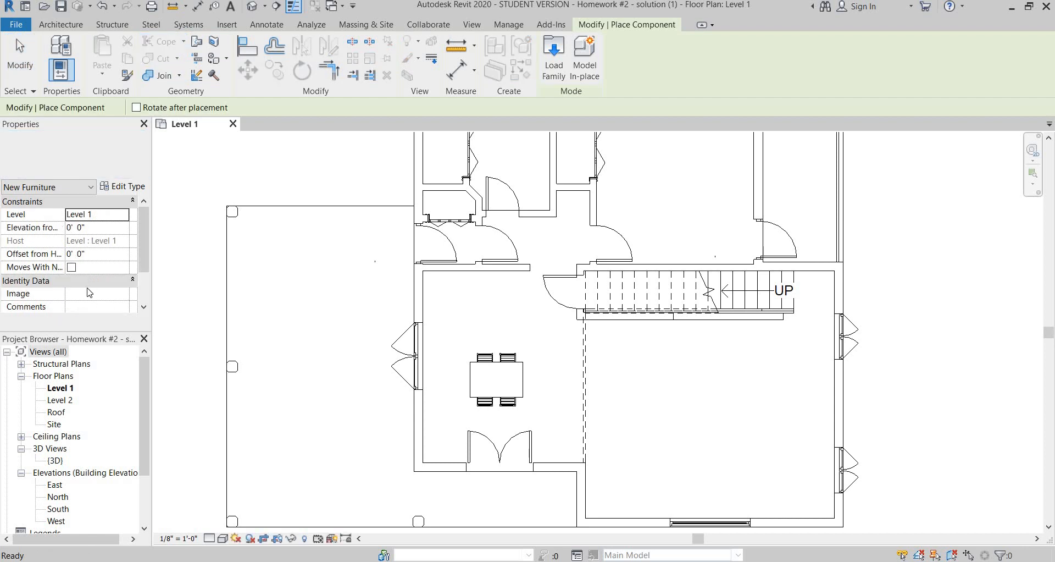
click(88, 156)
scroll(96, 329, up, 5)
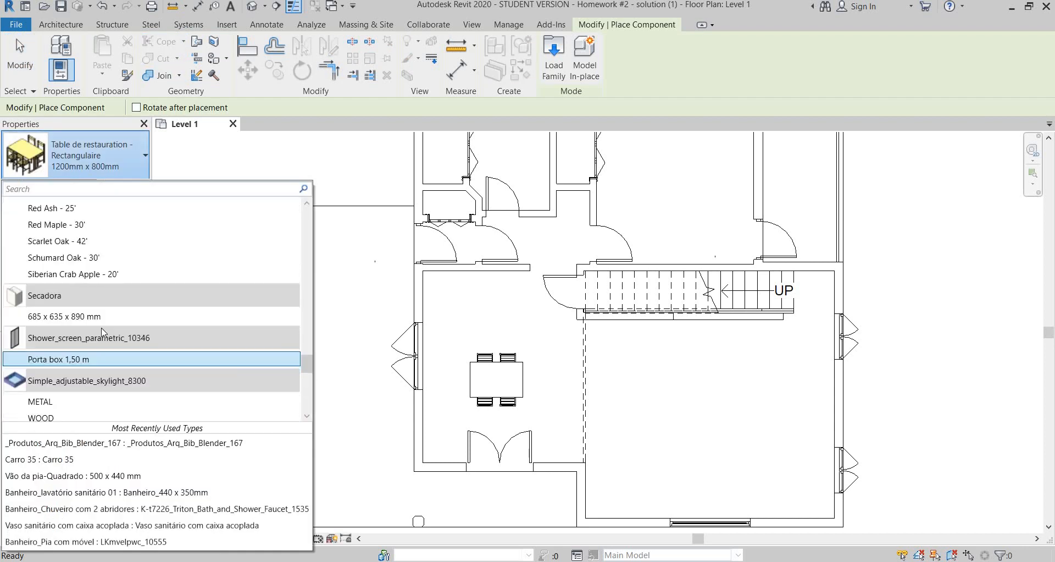
scroll(102, 332, up, 12)
scroll(50, 336, down, 2)
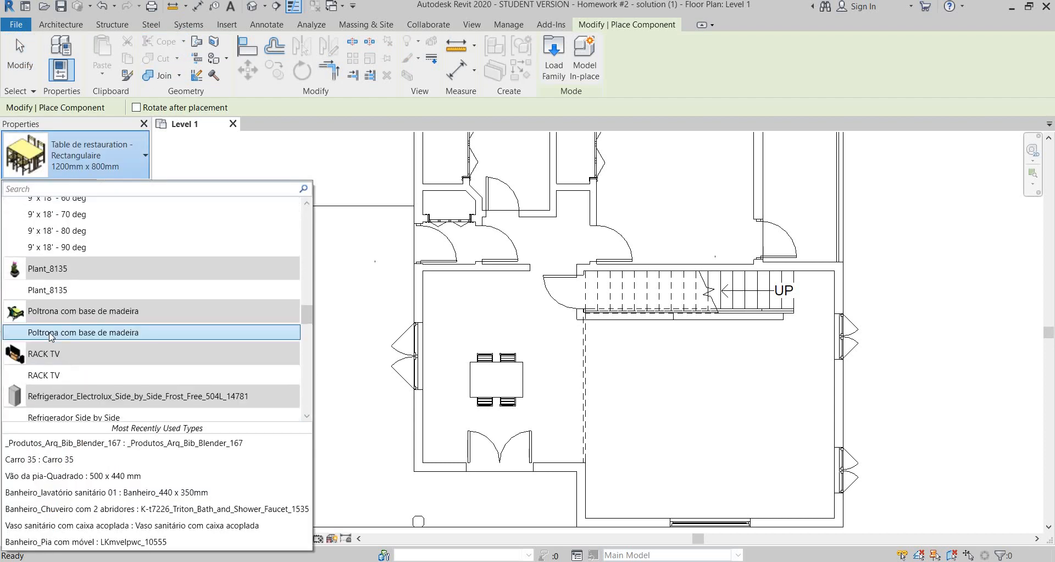
click(51, 333)
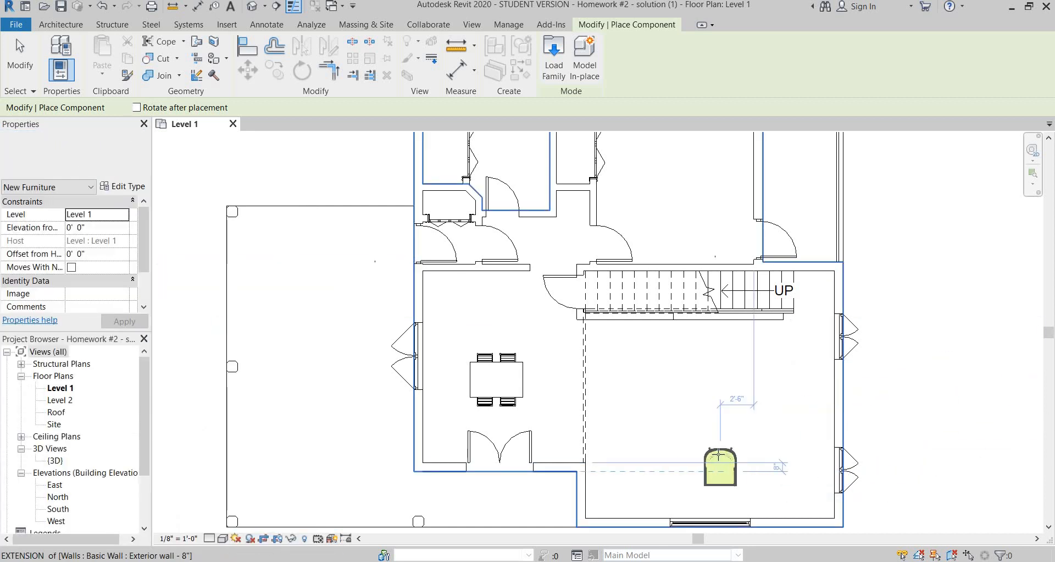
click(717, 458)
middle_drag(635, 381, 580, 378)
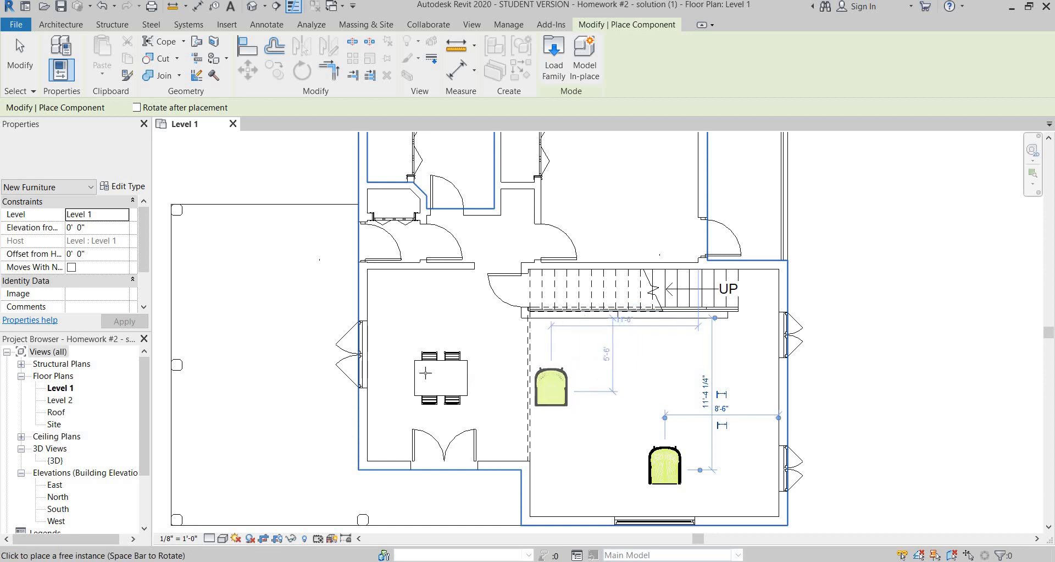
key(Escape)
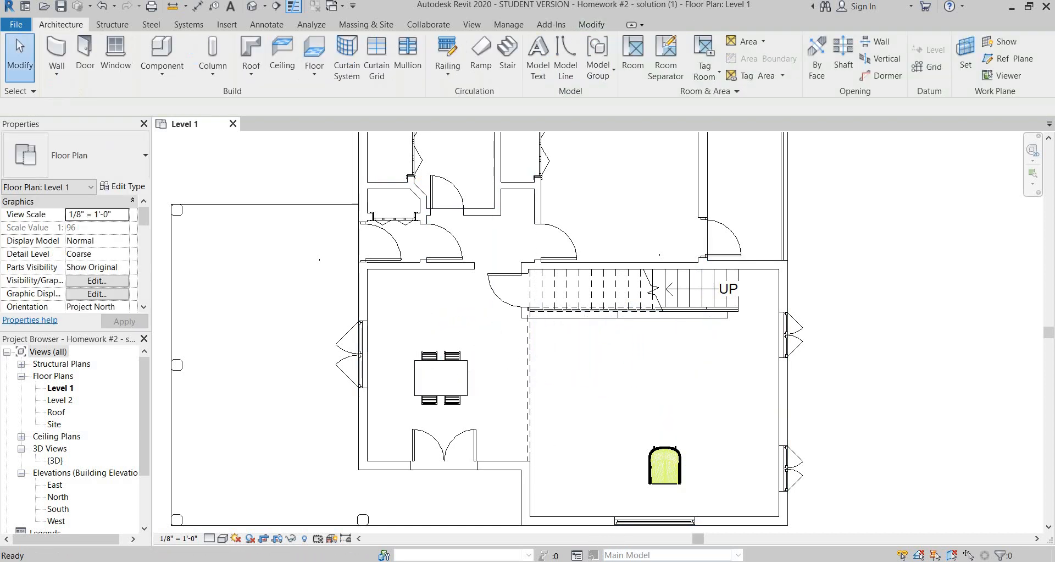
- Switch to the Homework #3 PDF, reread the requirement about hydraulic elements in the bathrooms, and return to Revit
key(alt+Tab)
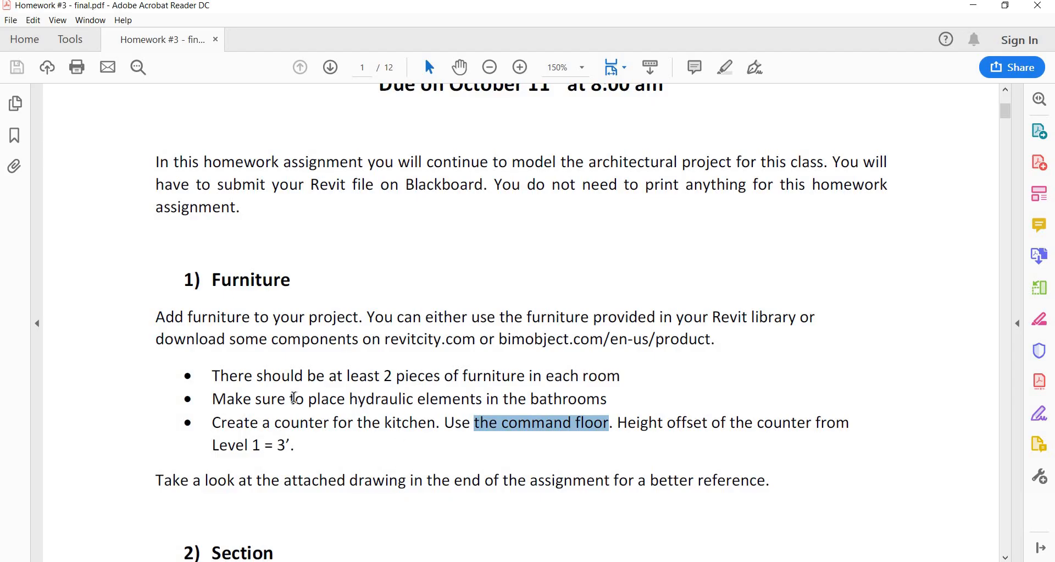
drag(316, 397, 527, 399)
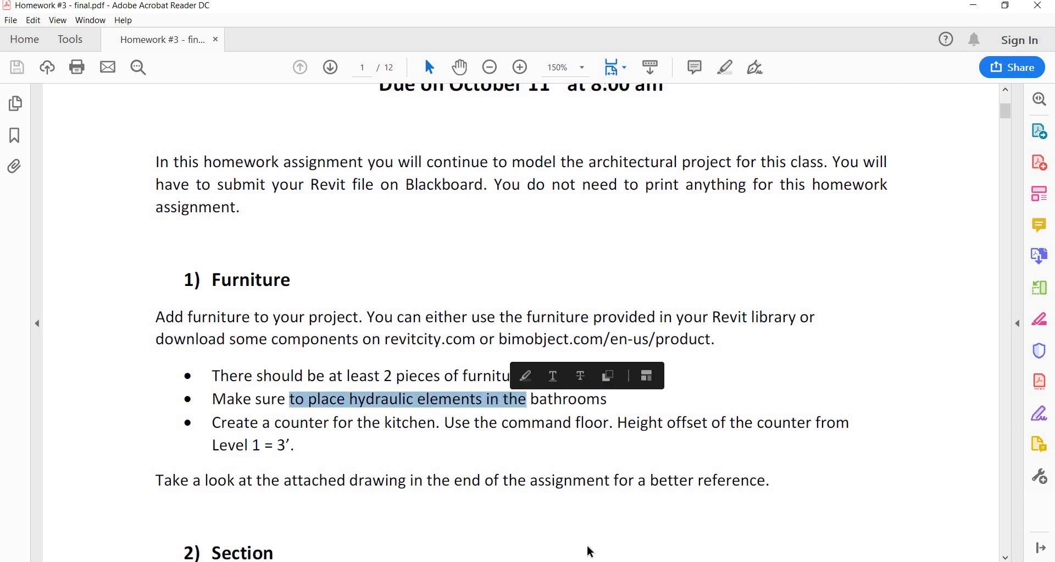
key(alt+Tab)
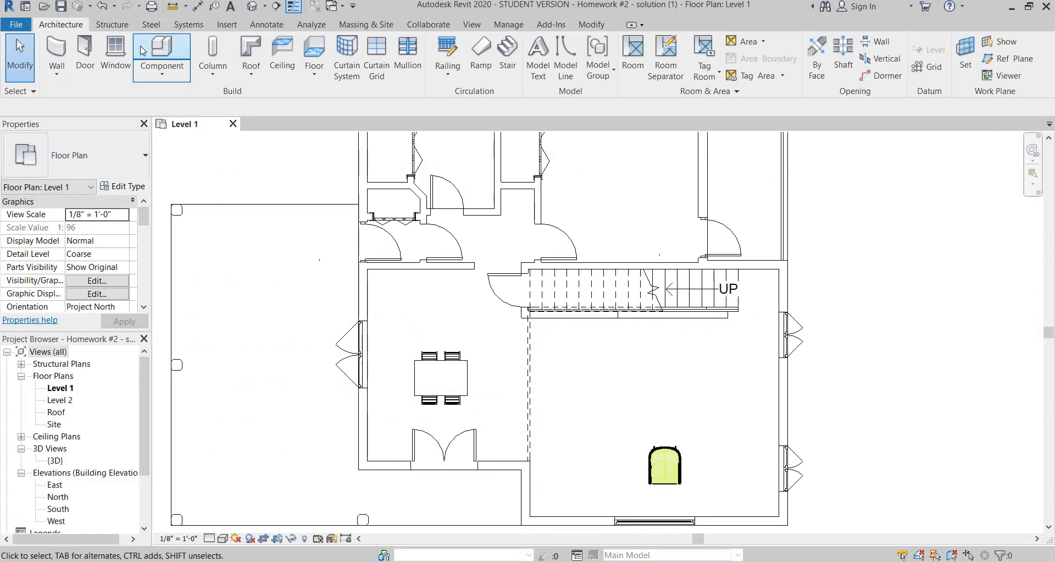
- Start placing a component of the Banheiro_lavatório sanitário 01 family, type Banheiro_440 x 350mm
click(162, 54)
click(104, 161)
scroll(100, 285, up, 5)
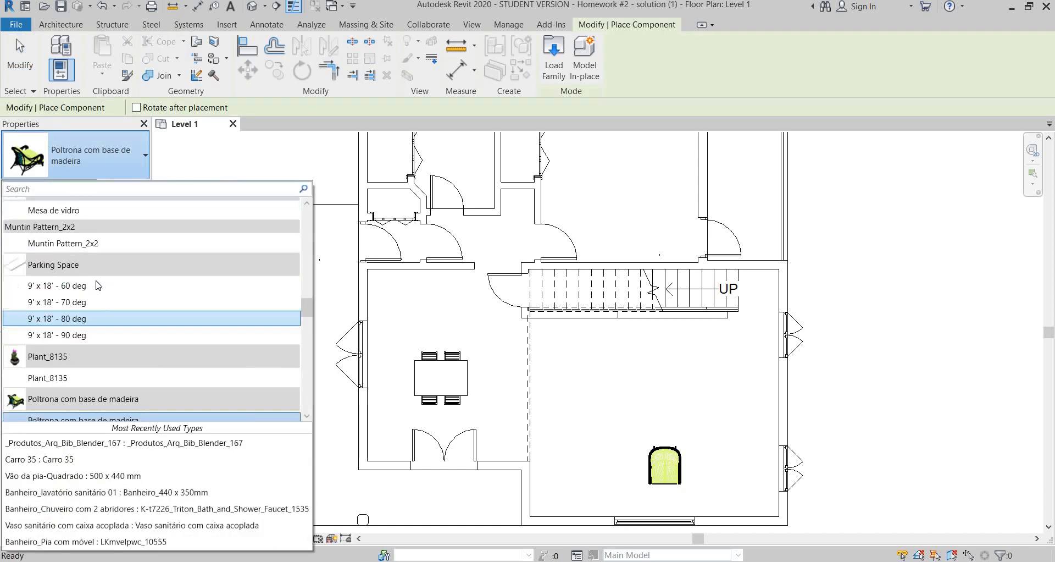
scroll(101, 283, up, 10)
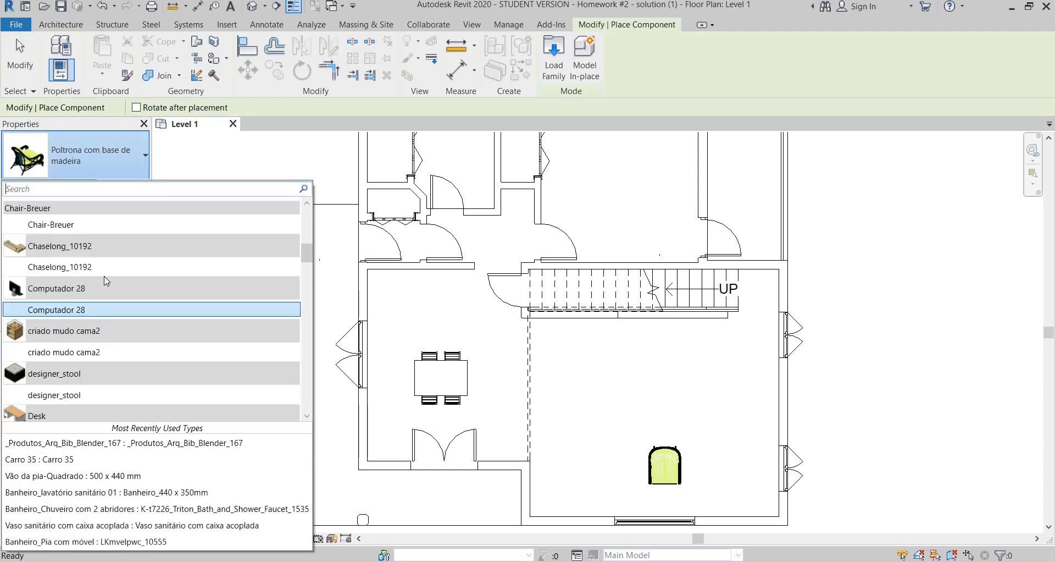
scroll(106, 281, up, 3)
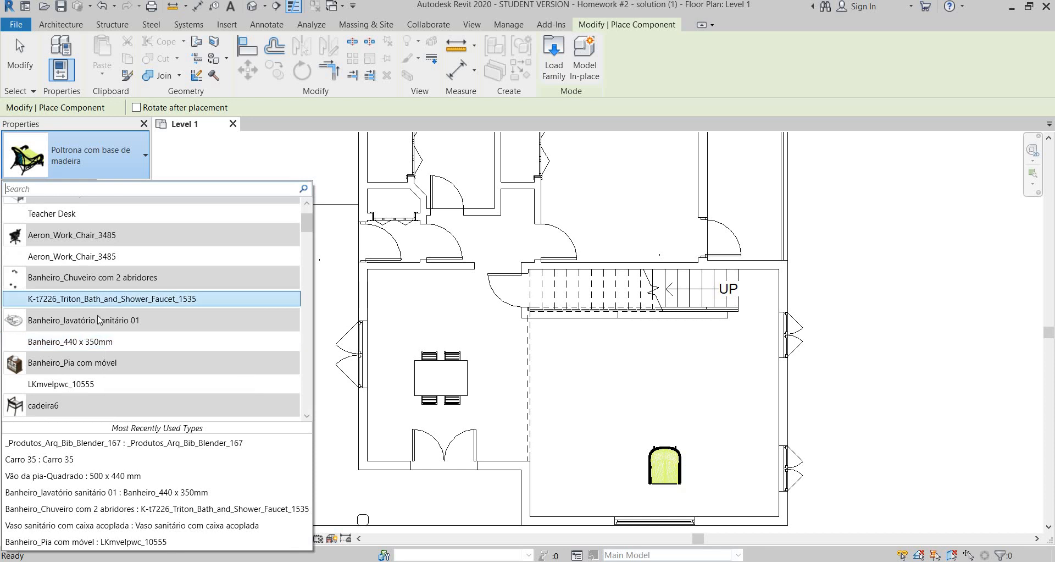
scroll(101, 317, down, 2)
scroll(100, 317, down, 3)
scroll(100, 316, up, 6)
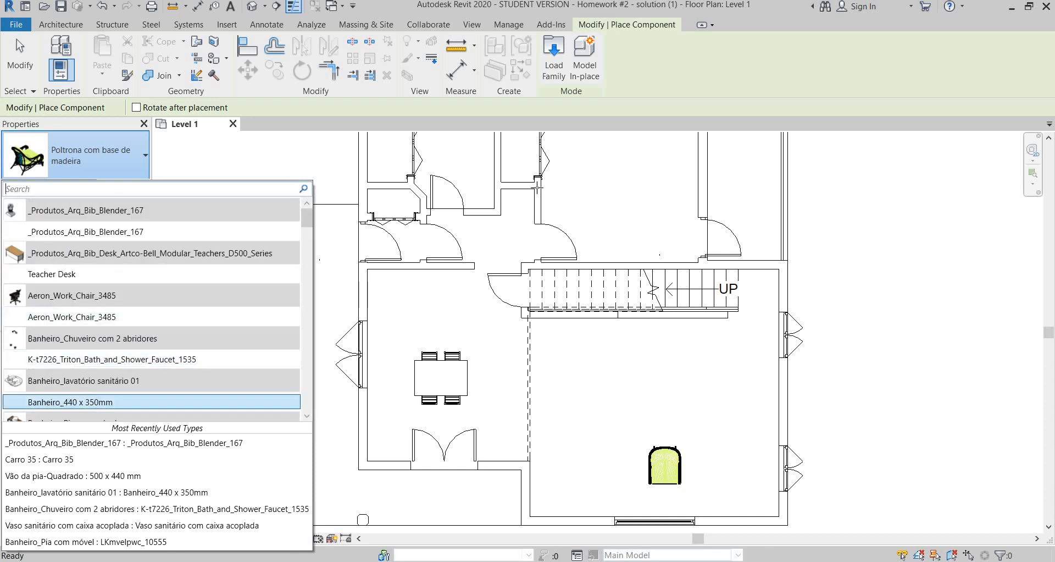
click(94, 402)
- Place the washbasin against the bathroom's right-hand wall near the lower corner, rotated so its back faces that wall
scroll(473, 242, up, 5)
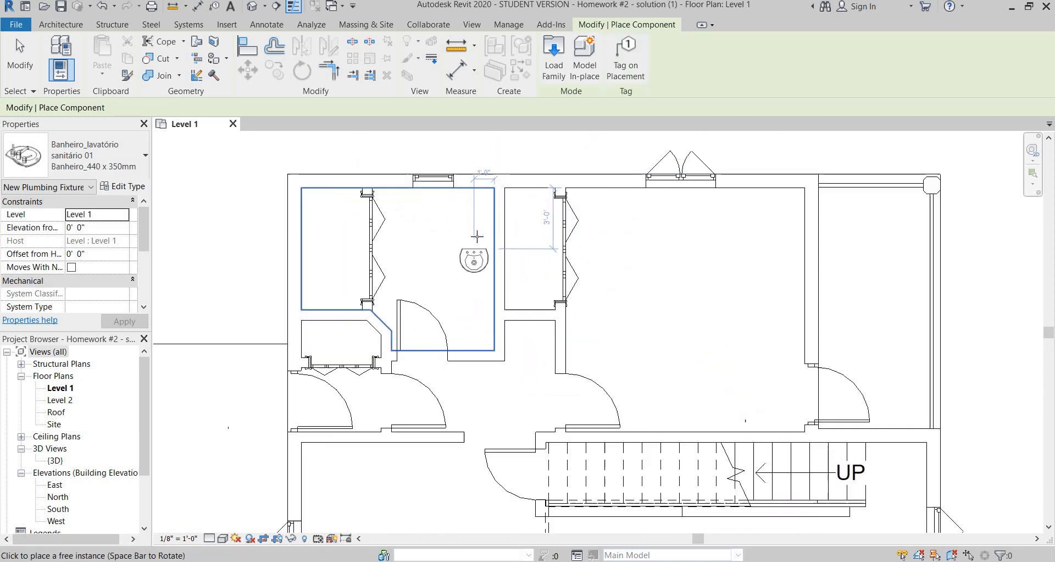
key(space)
key(space)
key(space)
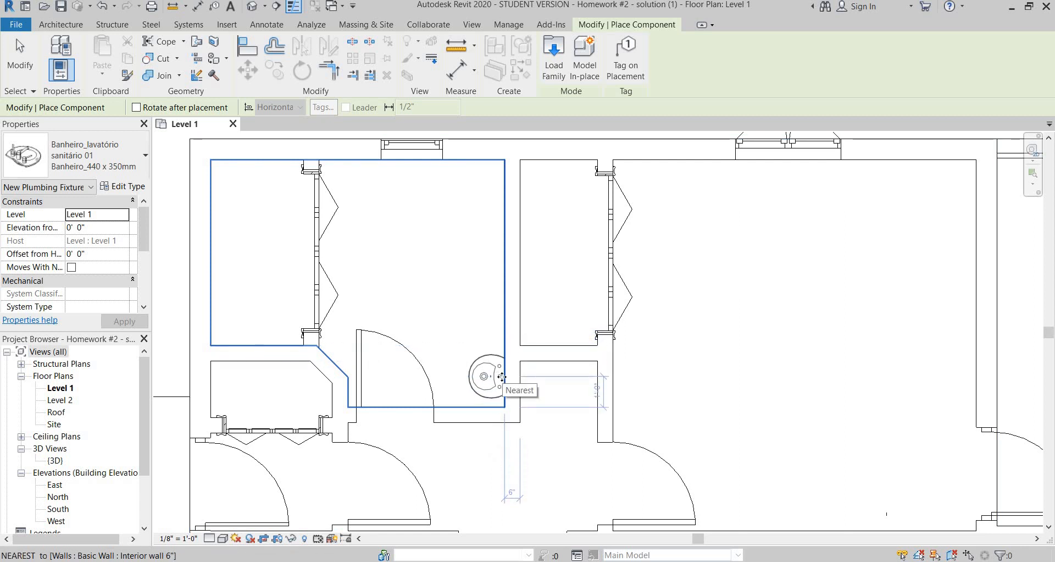
click(500, 397)
key(Escape)
key(Escape)
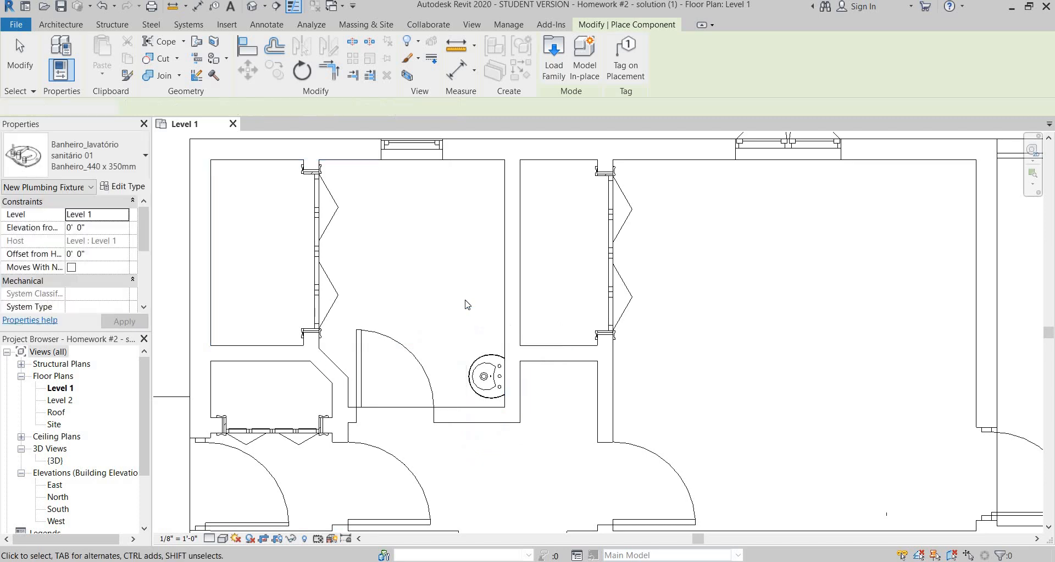
scroll(459, 241, down, 3)
- Switch to the Homework #3 PDF, mark the requirement about creating a kitchen counter, and return to Revit
click(385, 560)
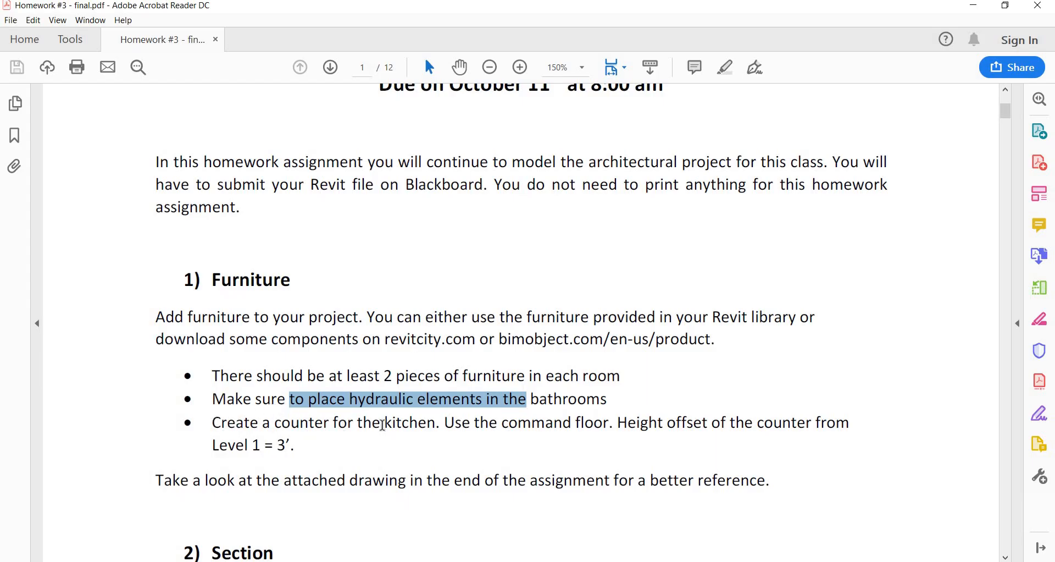
drag(212, 422, 499, 420)
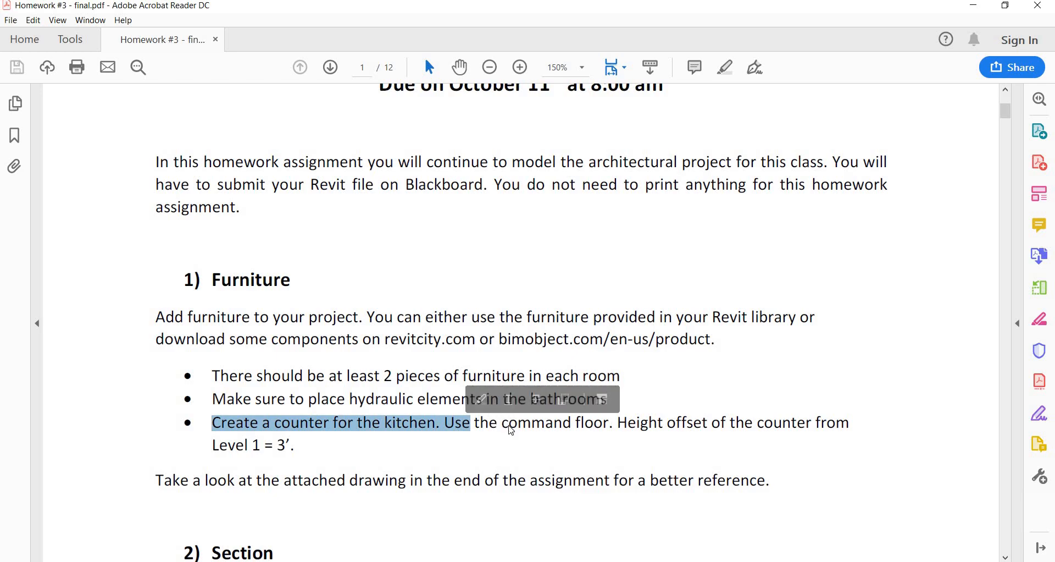
key(alt+Tab)
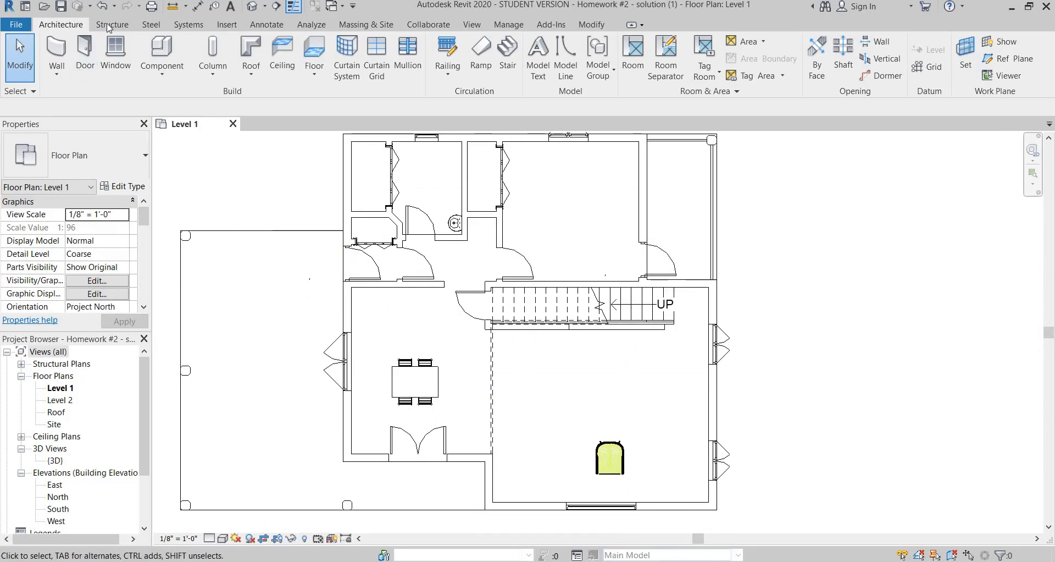
- Start a floor boundary and draw the kitchen counter's inner L-shaped edge, about 5'-6" by 10'-0", ending at the exterior wall
click(320, 53)
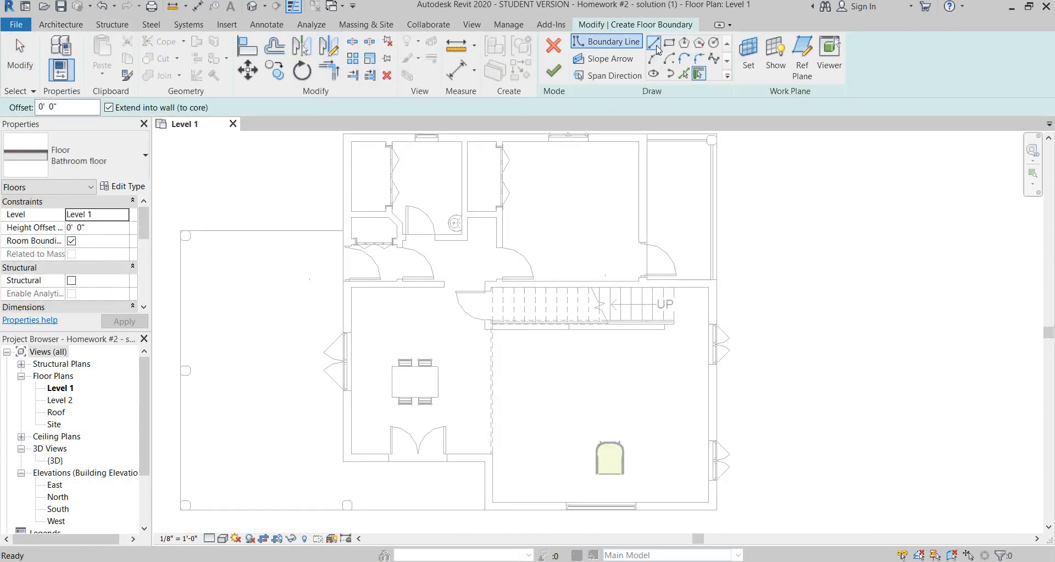
click(654, 42)
scroll(434, 297, up, 2)
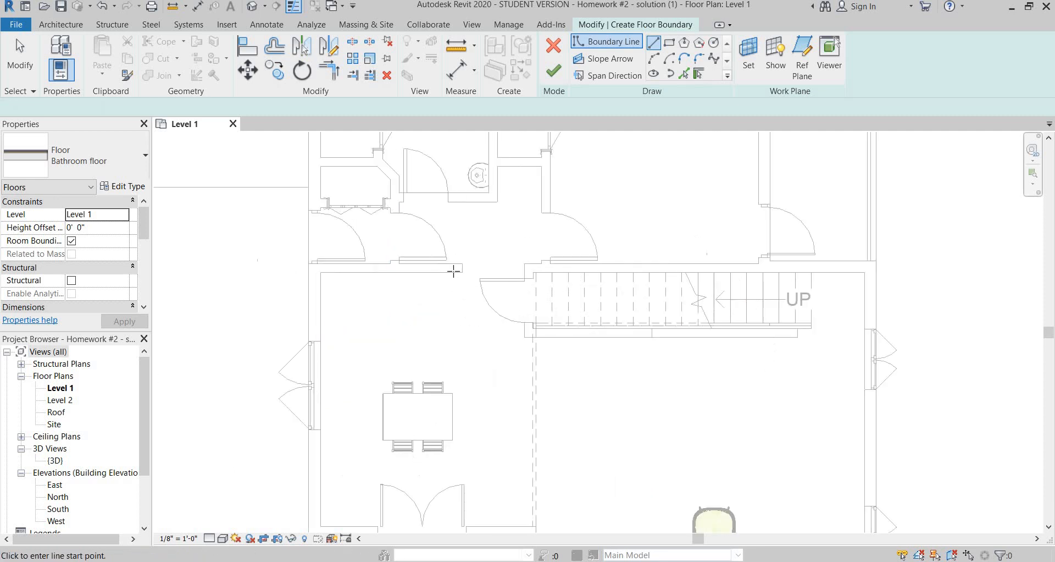
click(454, 272)
click(453, 308)
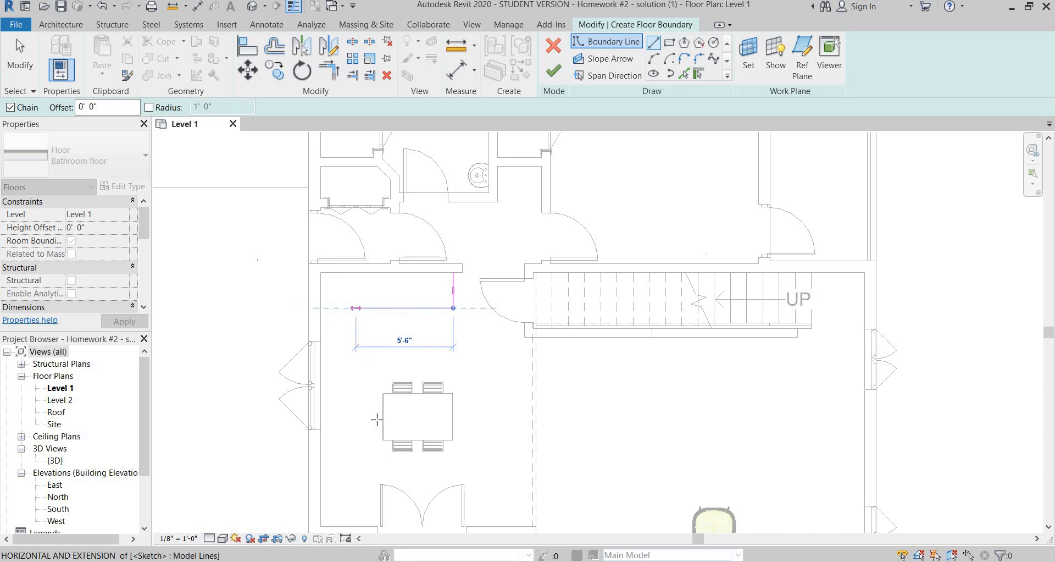
click(356, 308)
middle_drag(365, 460, 374, 377)
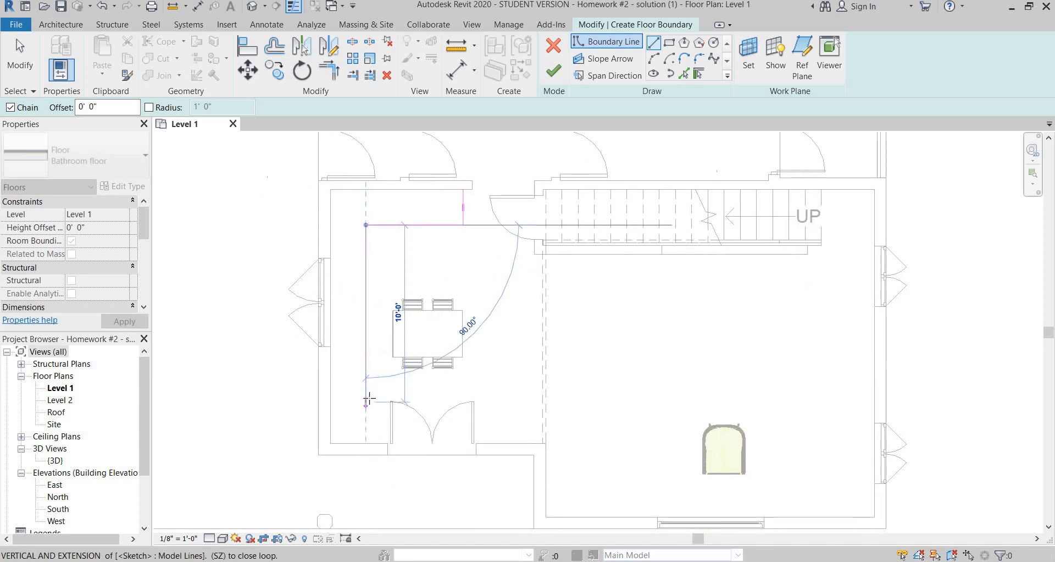
click(366, 402)
click(326, 402)
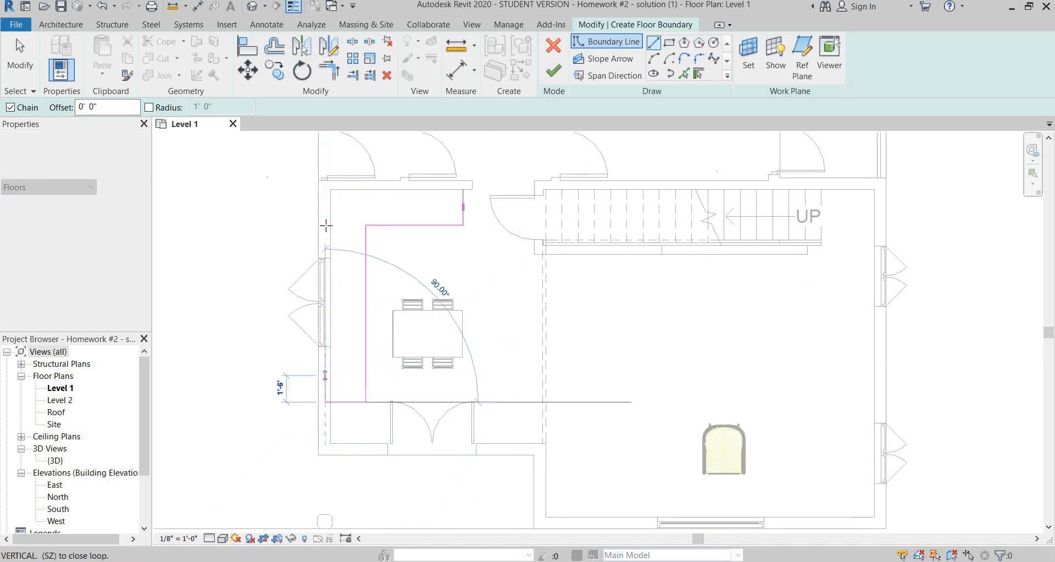
- Close the counter boundary with lines inside the kitchen's exterior wall and upper interior wall, and leave the line tool
click(326, 185)
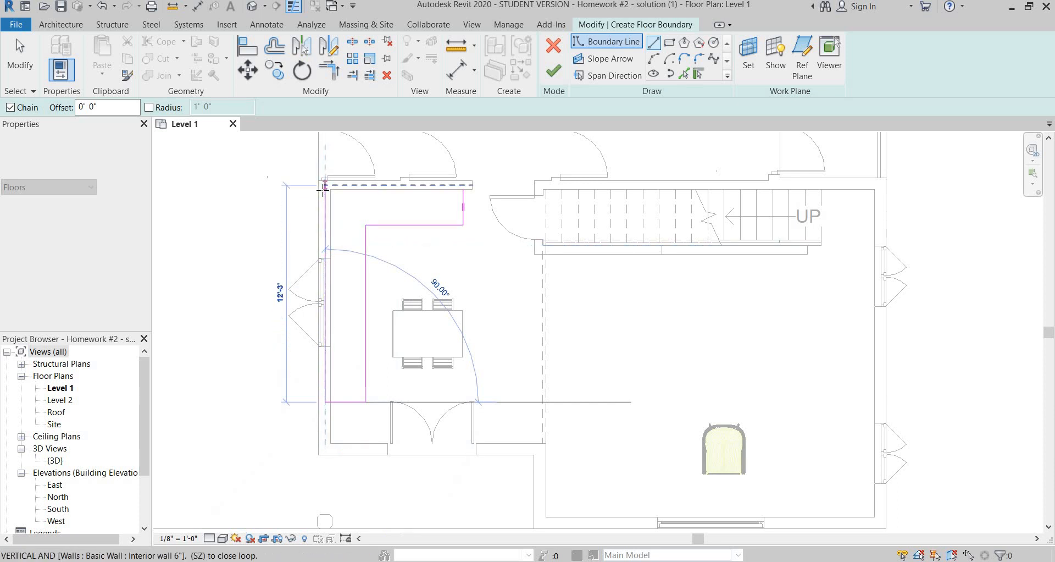
click(463, 185)
key(Escape)
key(Escape)
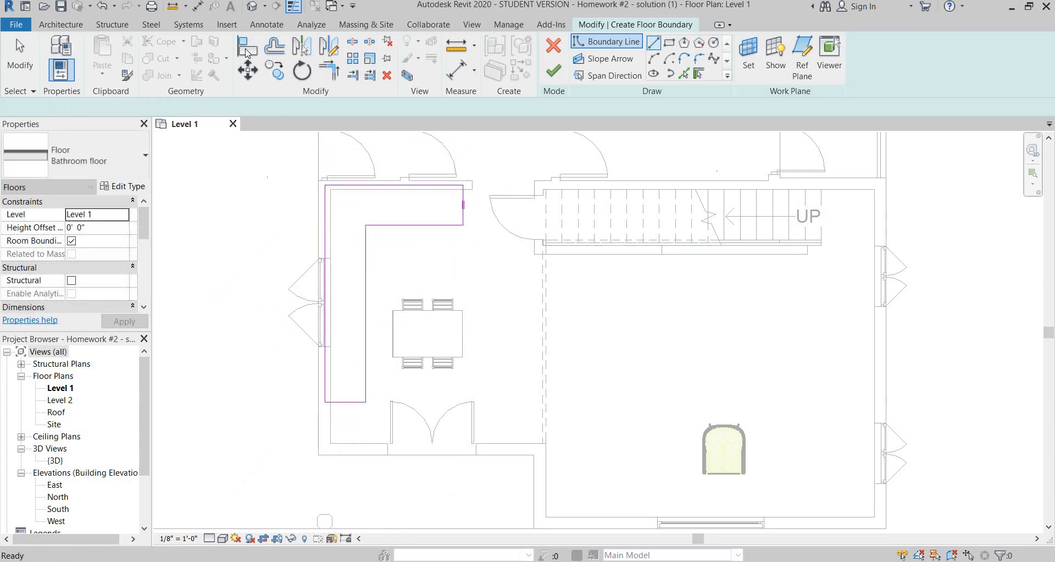
- Align the counter boundary's two outer lines with the interior faces of the kitchen's exterior wall and upper wall
click(246, 50)
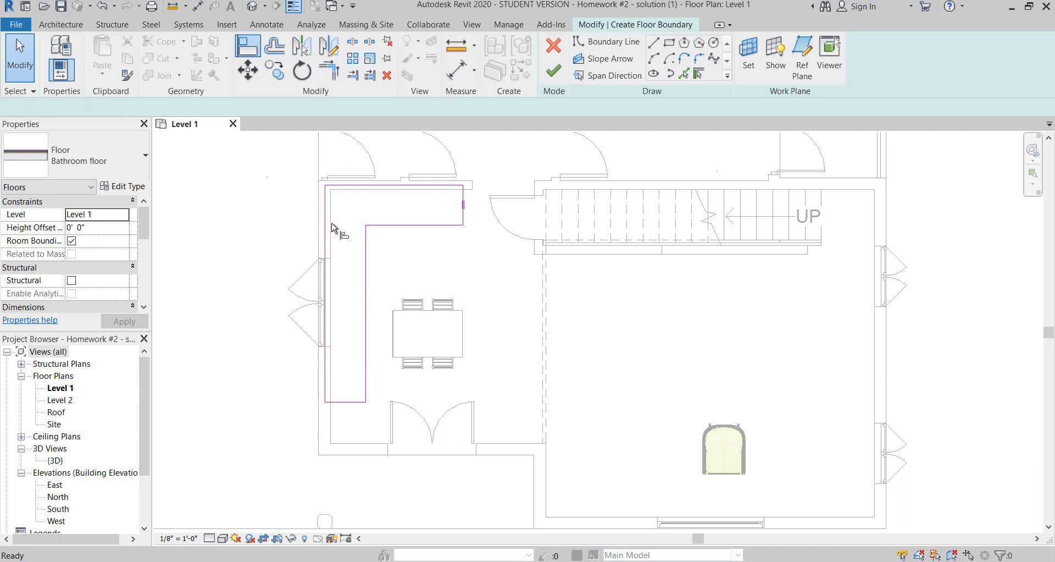
scroll(333, 229, up, 2)
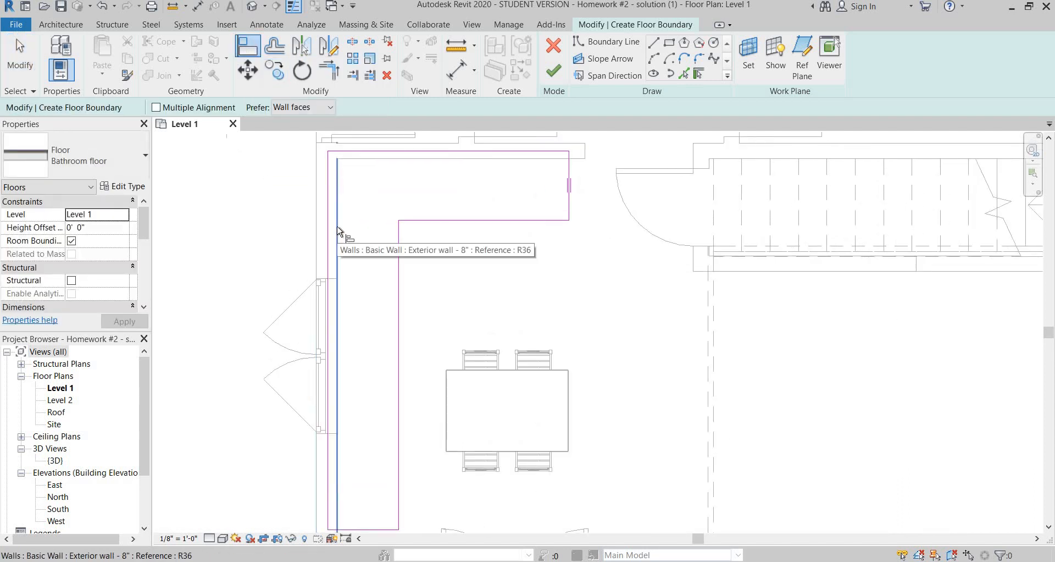
click(337, 232)
click(329, 244)
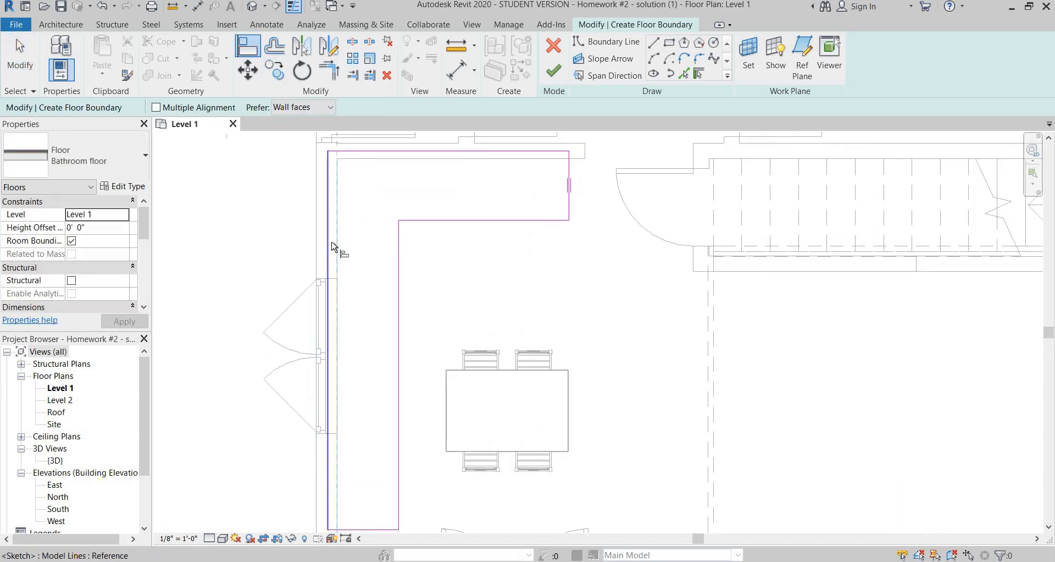
click(440, 158)
click(477, 151)
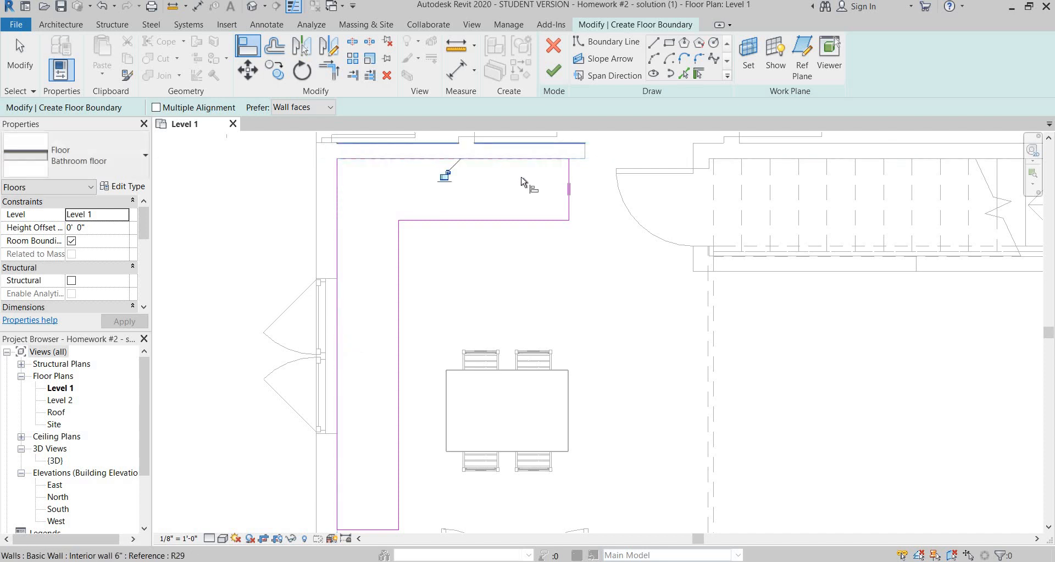
scroll(521, 180, down, 2)
key(Escape)
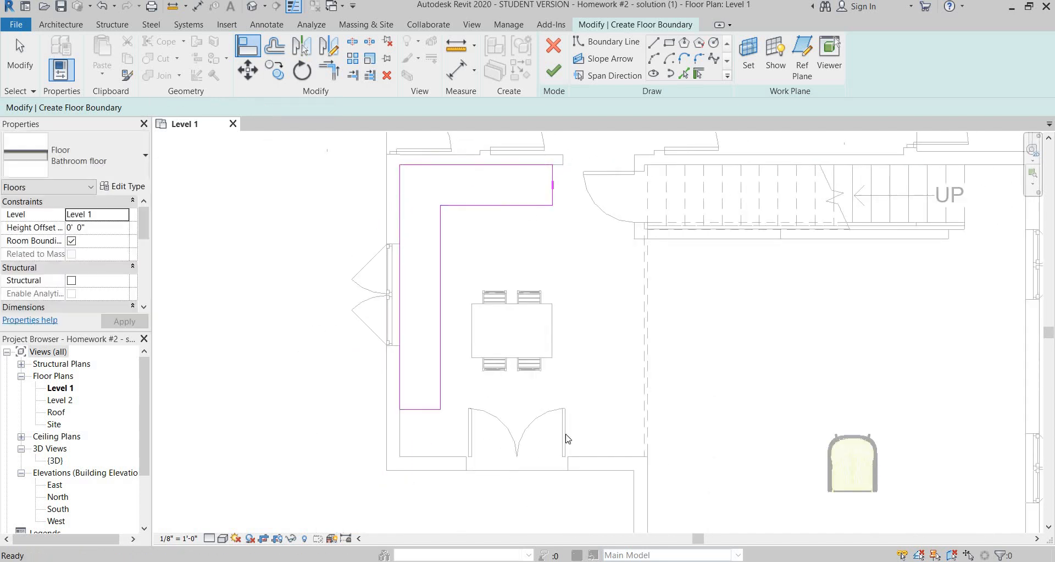
- Check the counter's height requirement in the Homework #3 PDF and set the floor's height offset from Level 1 to 3' 0"
key(alt+Tab)
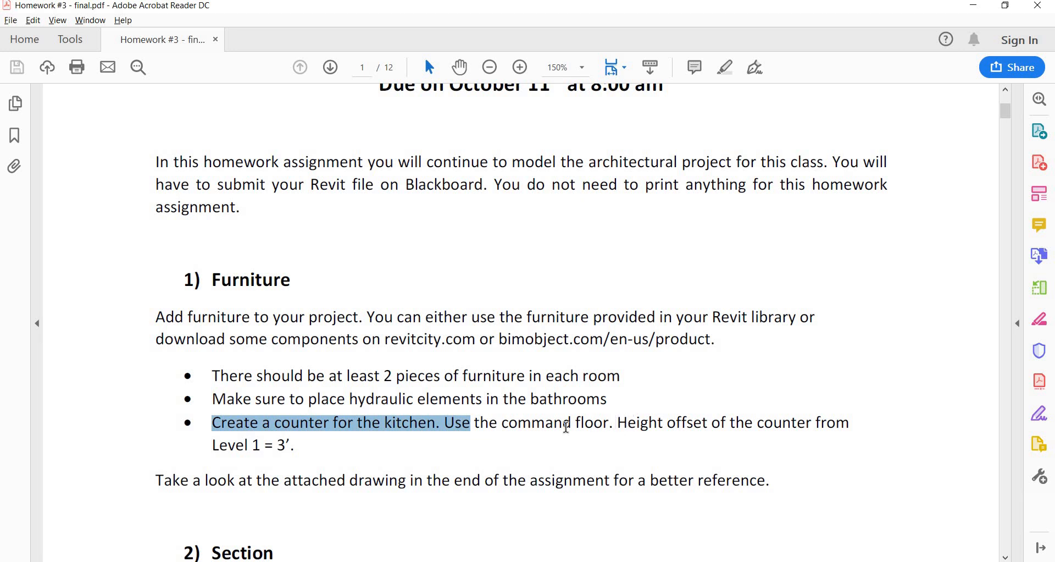
click(282, 448)
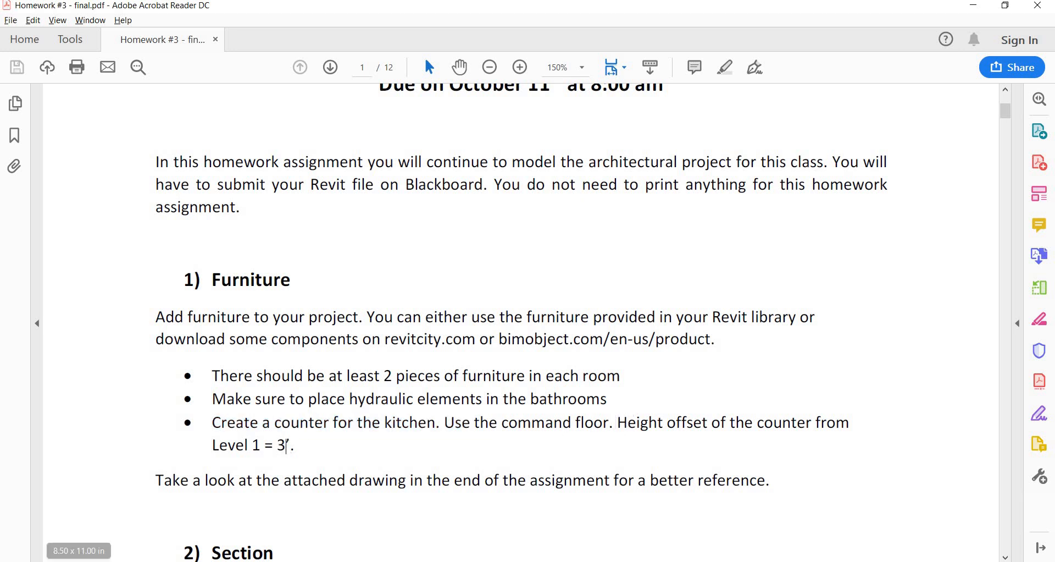
key(alt+Tab)
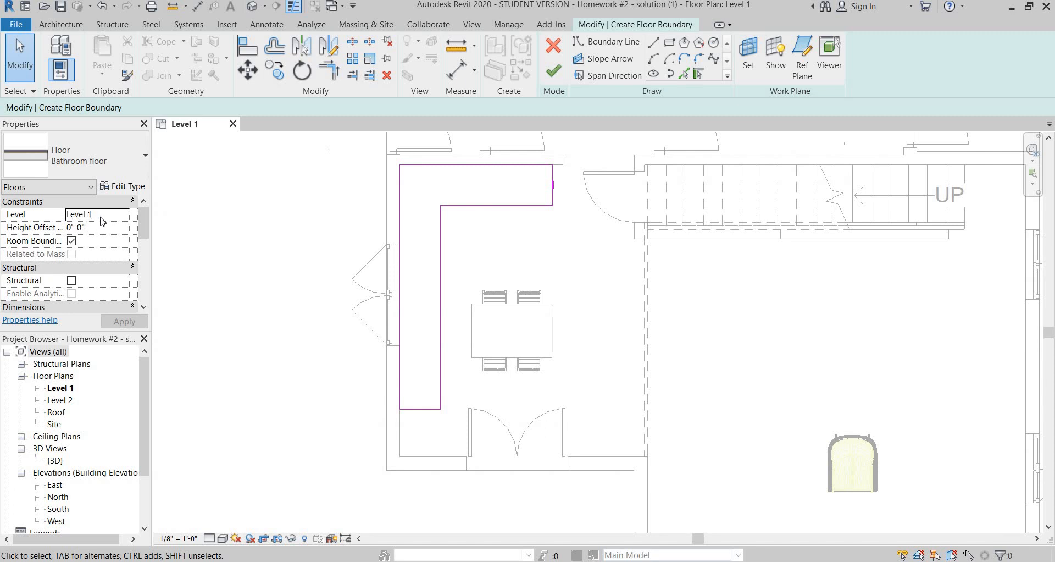
click(129, 229)
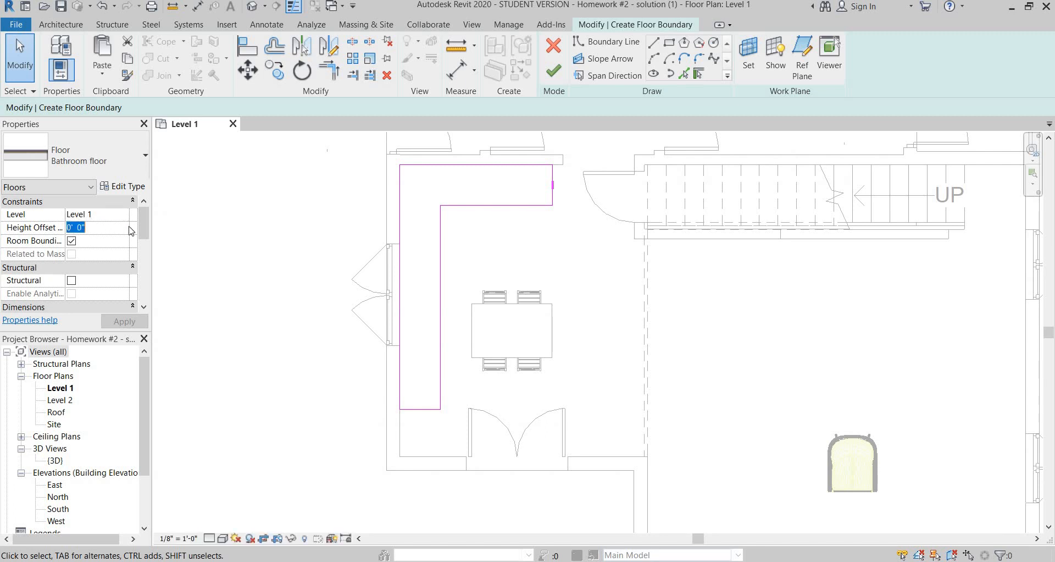
text(3)
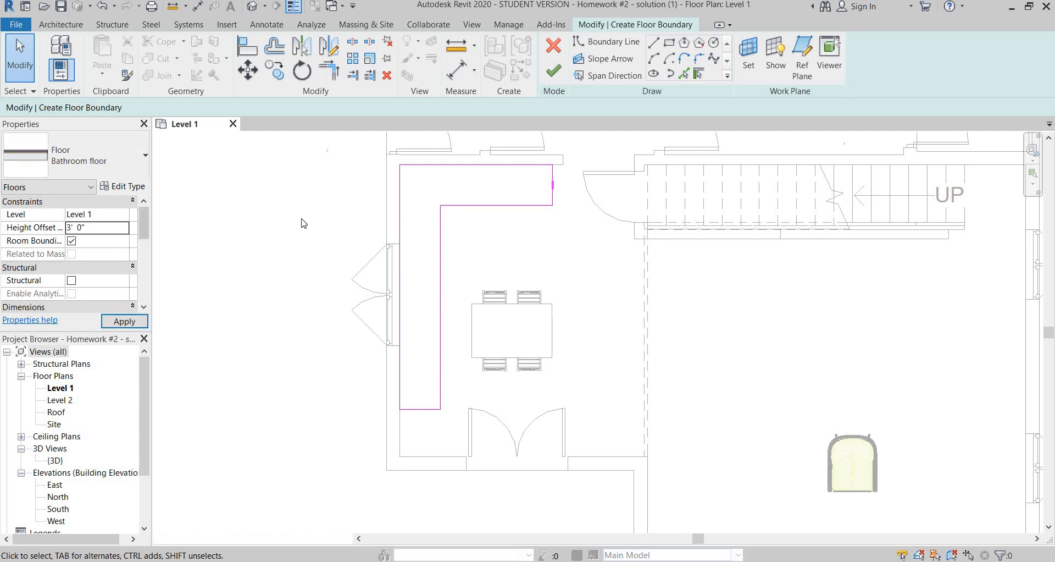
- Duplicate the Bathroom floor type under the name Counter
click(132, 189)
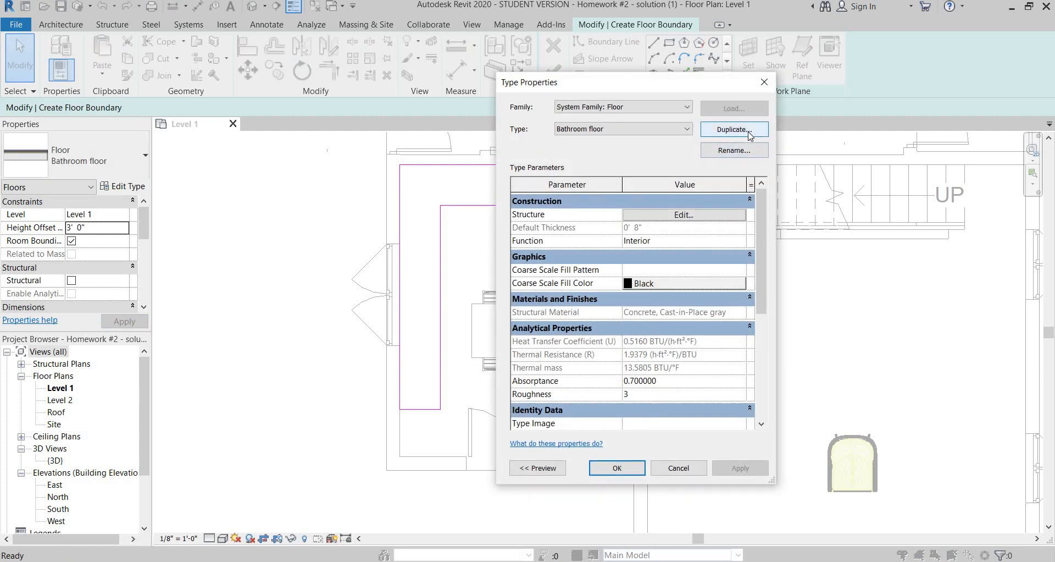
click(735, 129)
text(K)
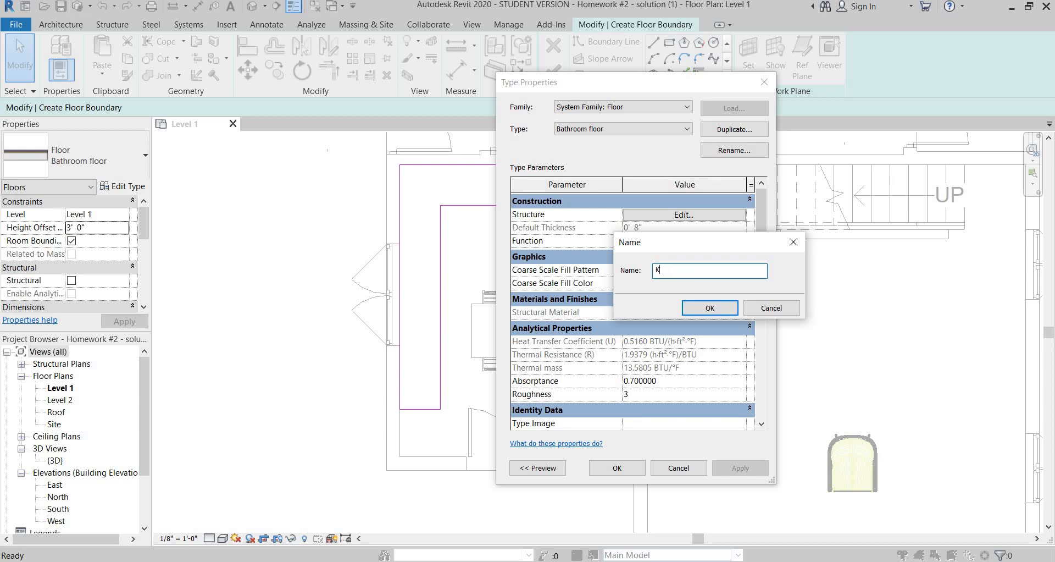
key(BackSpace)
text(Counter)
click(709, 308)
- Edit the Counter type's structure and delete the porcelain tile, plywood sheathing and screed layers
click(684, 215)
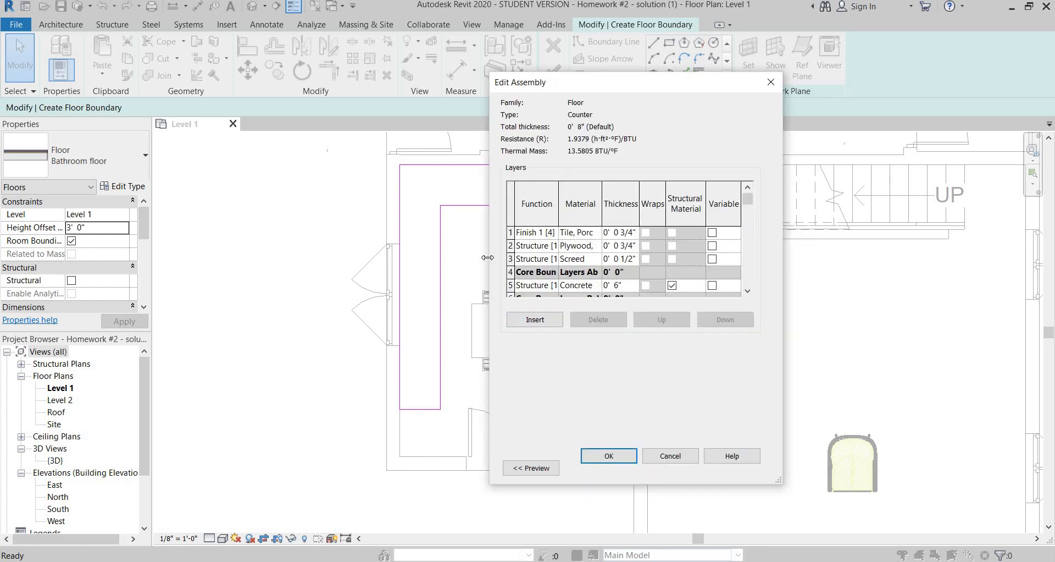
drag(218, 258, 221, 257)
click(405, 199)
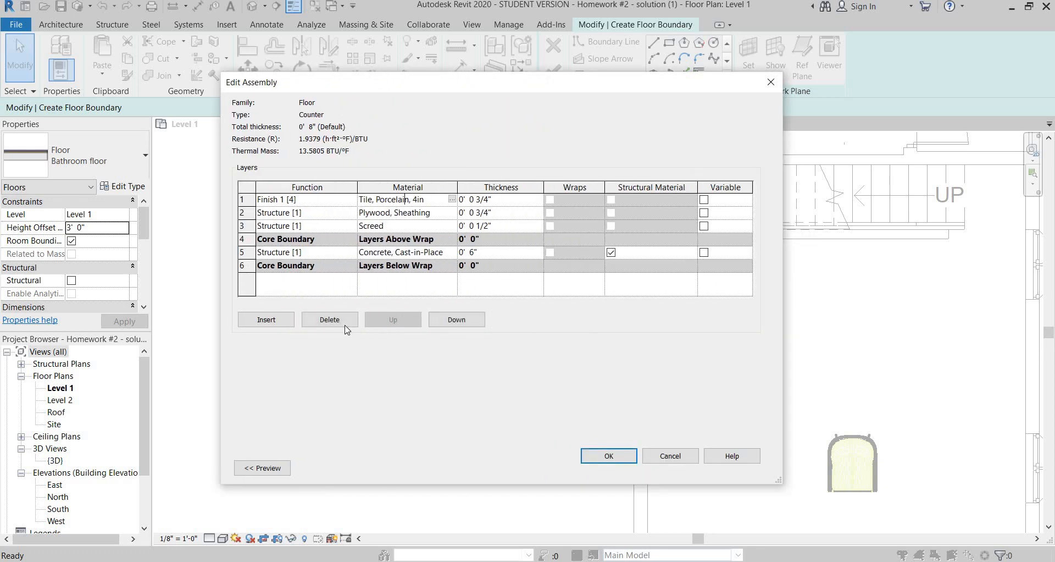
click(345, 325)
click(345, 324)
click(345, 324)
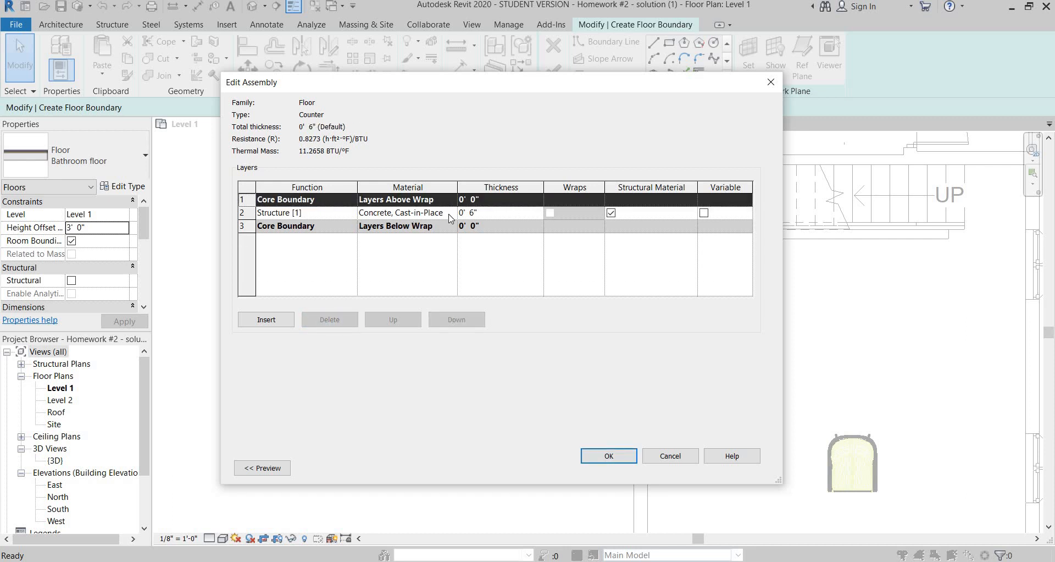
- Create a new material for the remaining structure layer and name it Counter
click(449, 214)
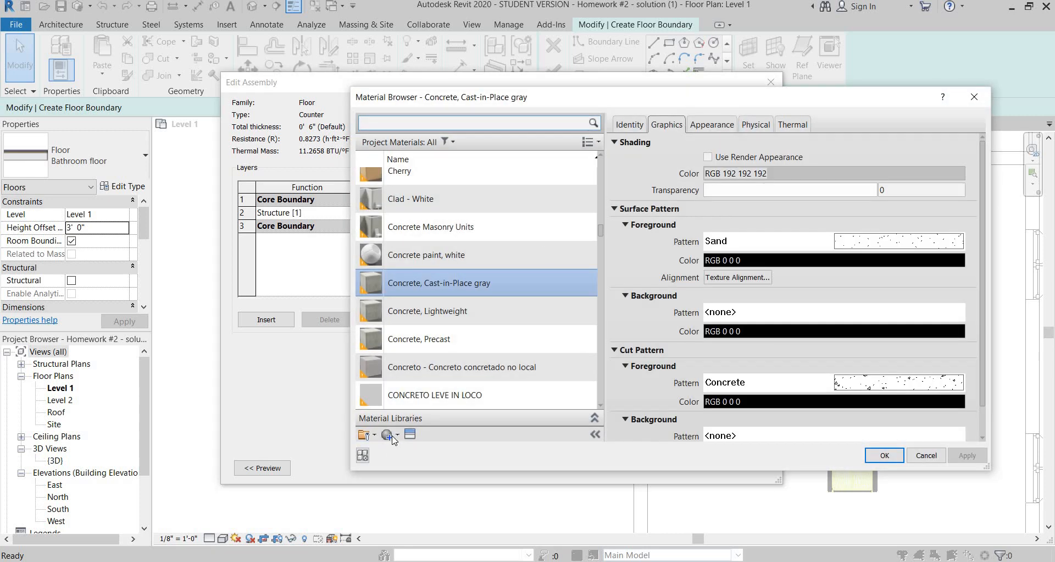
click(392, 434)
click(397, 450)
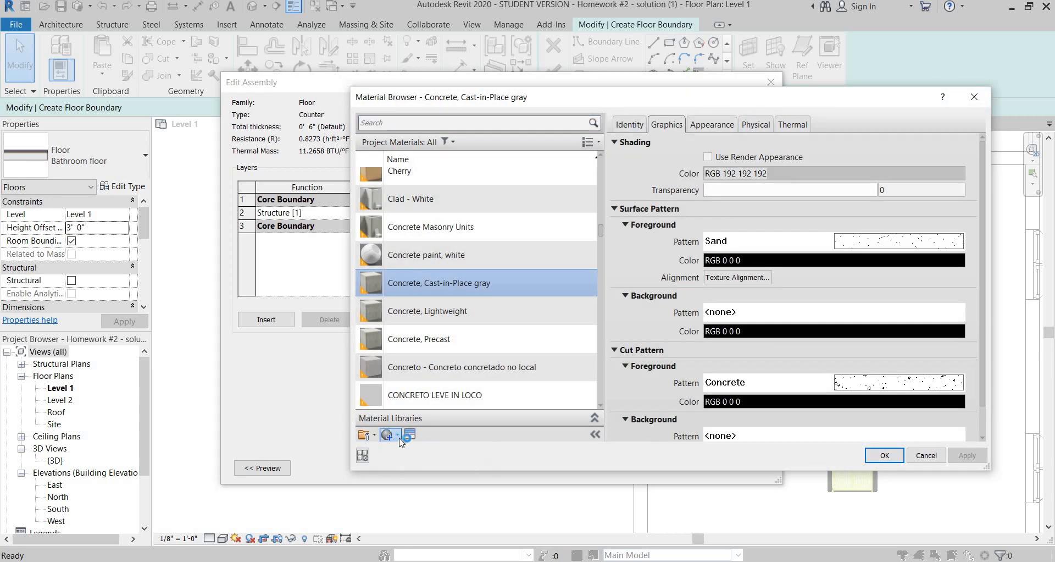
click(629, 125)
triple_click(757, 143)
text(Counter)
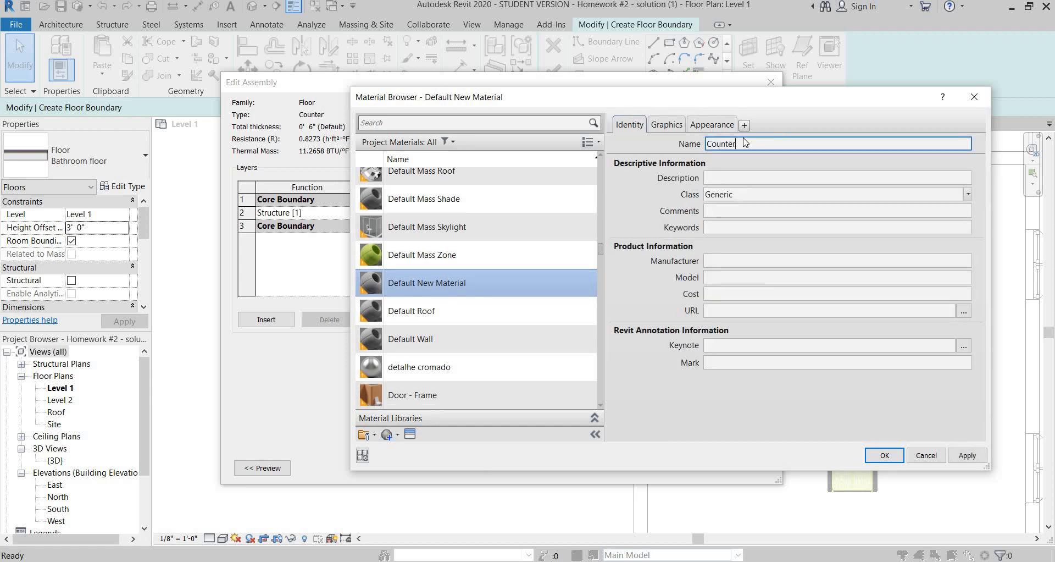
- Set the Counter material's appearance color to RGB 192 192 192, use the render appearance for shading, and assign it to the layer
click(715, 126)
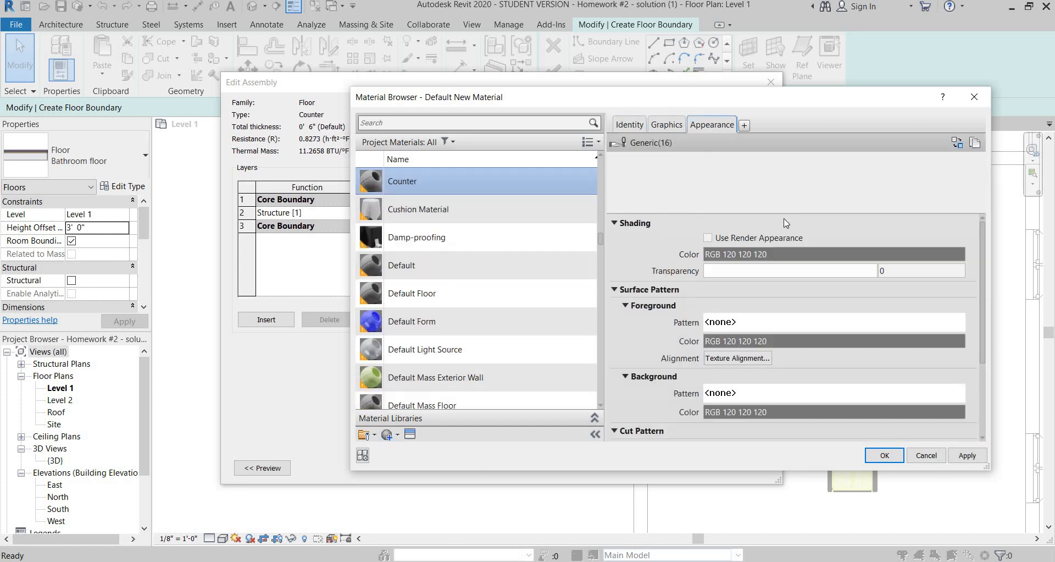
click(781, 250)
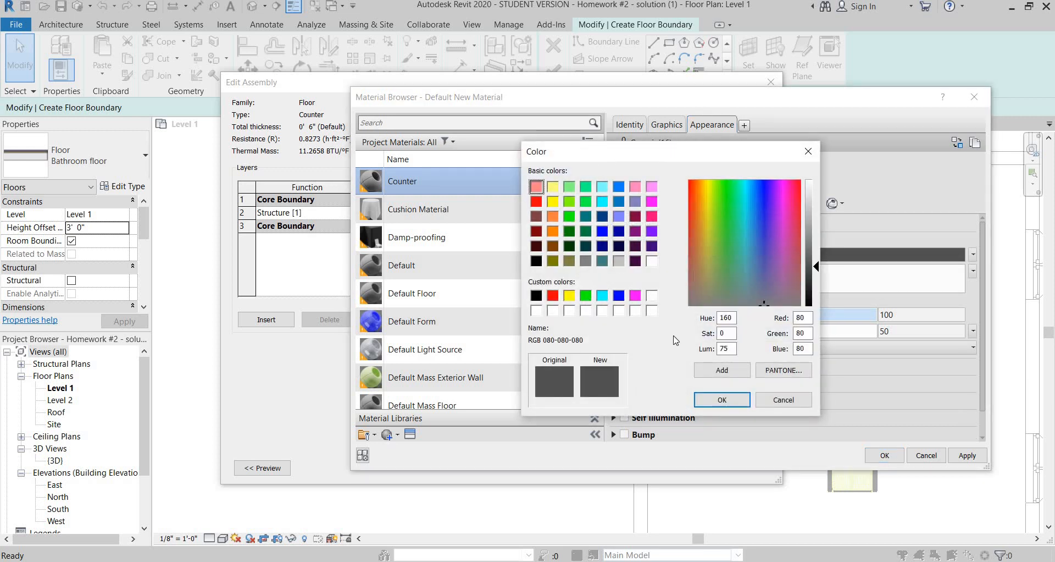
click(619, 261)
click(722, 399)
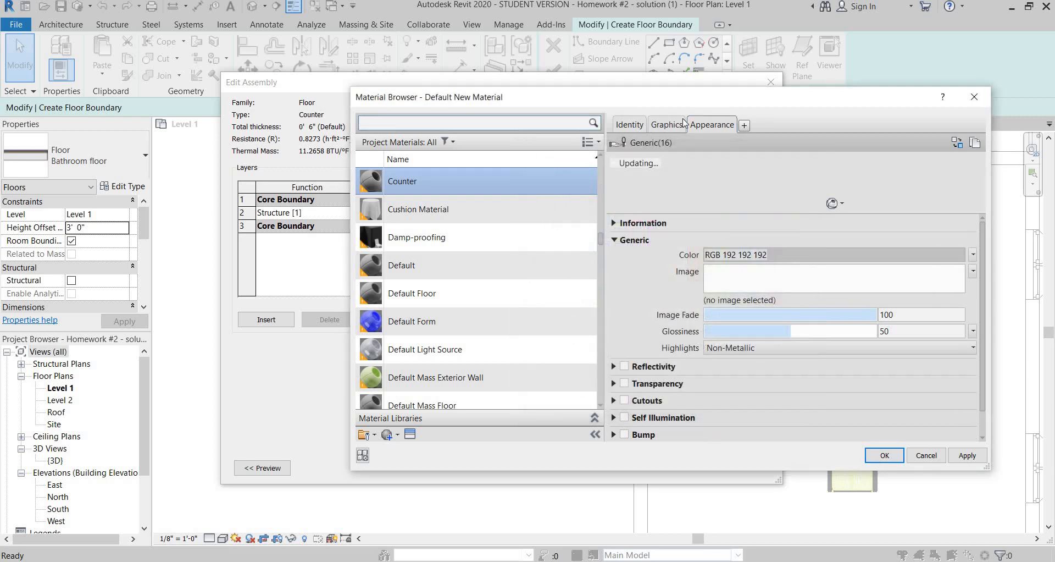
click(679, 124)
click(708, 156)
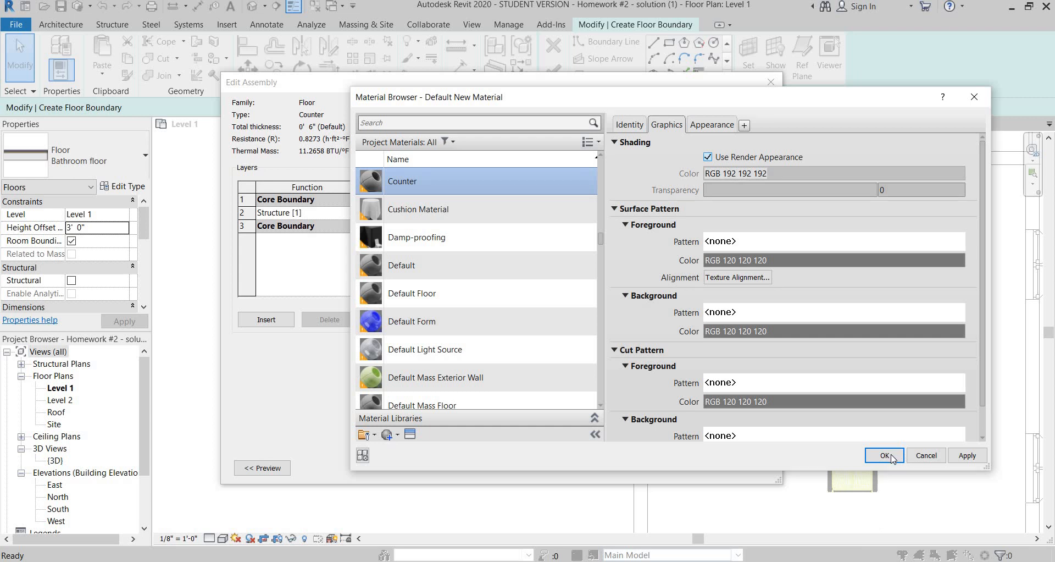
click(886, 456)
- Accept the Counter type's structure and properties and finish the floor sketch to create the kitchen counter
click(608, 455)
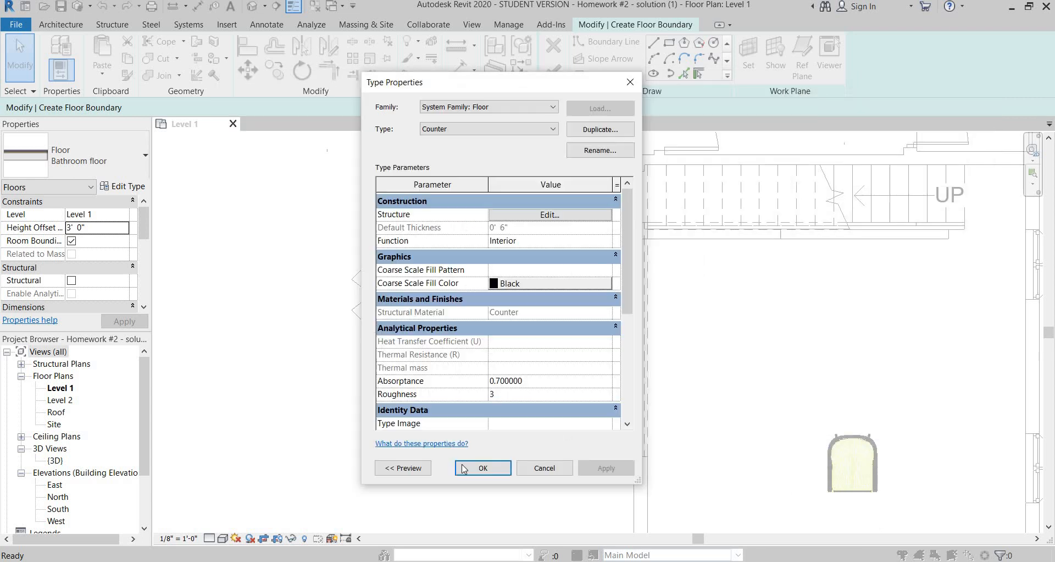
click(476, 468)
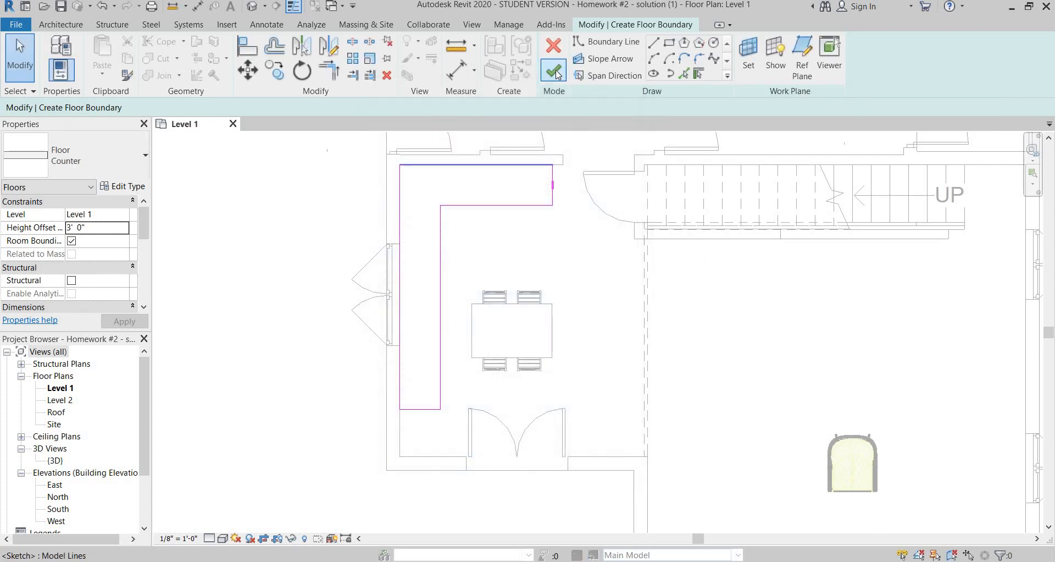
click(557, 74)
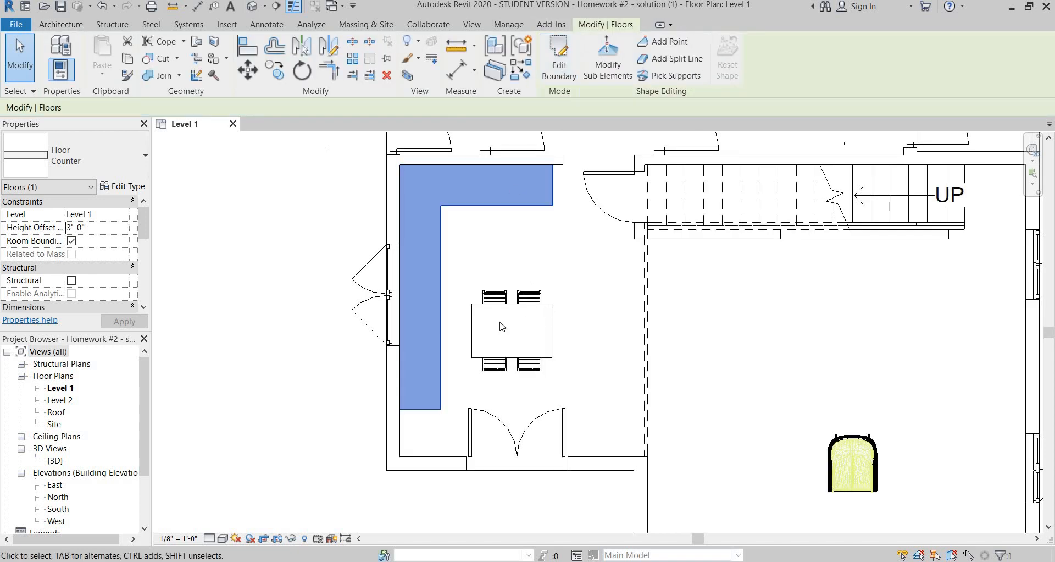
- Open the {3D} view, turn on its section box, and pull a box face inward to cut the house open at the kitchen
middle_drag(498, 288, 459, 301)
key(Escape)
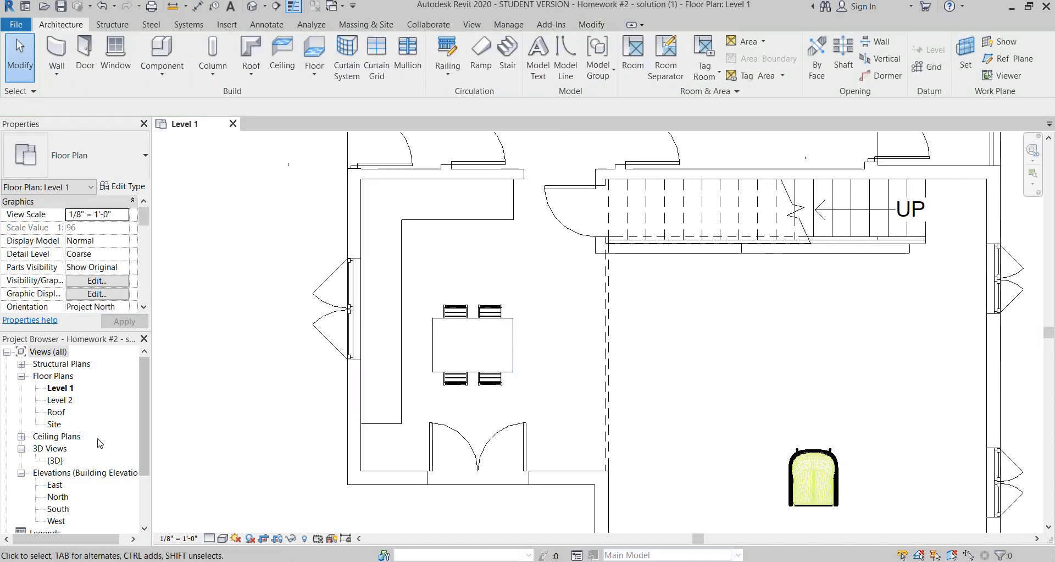
scroll(88, 439, down, 2)
double_click(56, 388)
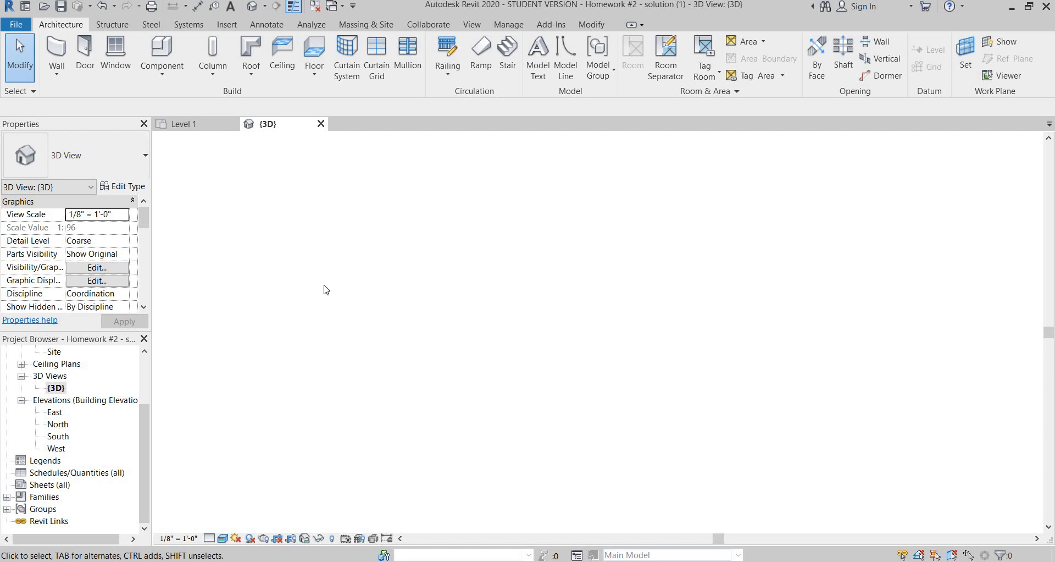
scroll(78, 235, down, 5)
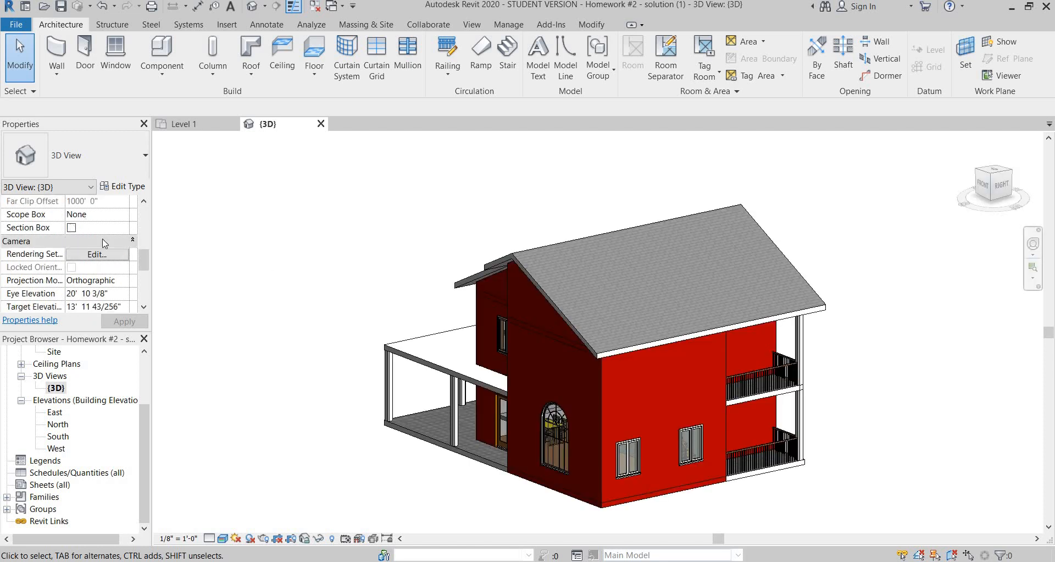
click(71, 227)
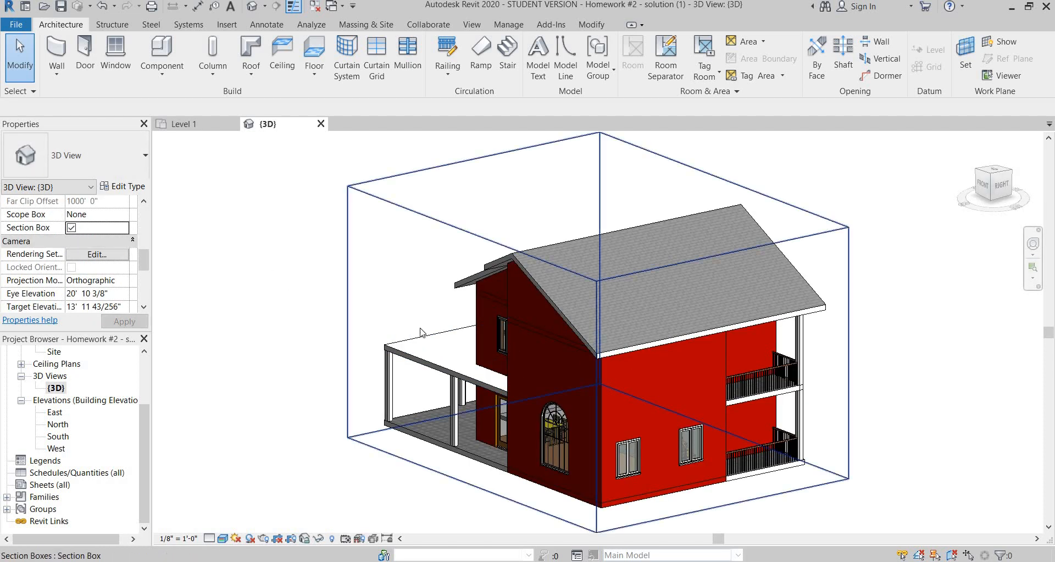
click(456, 349)
drag(471, 360, 559, 356)
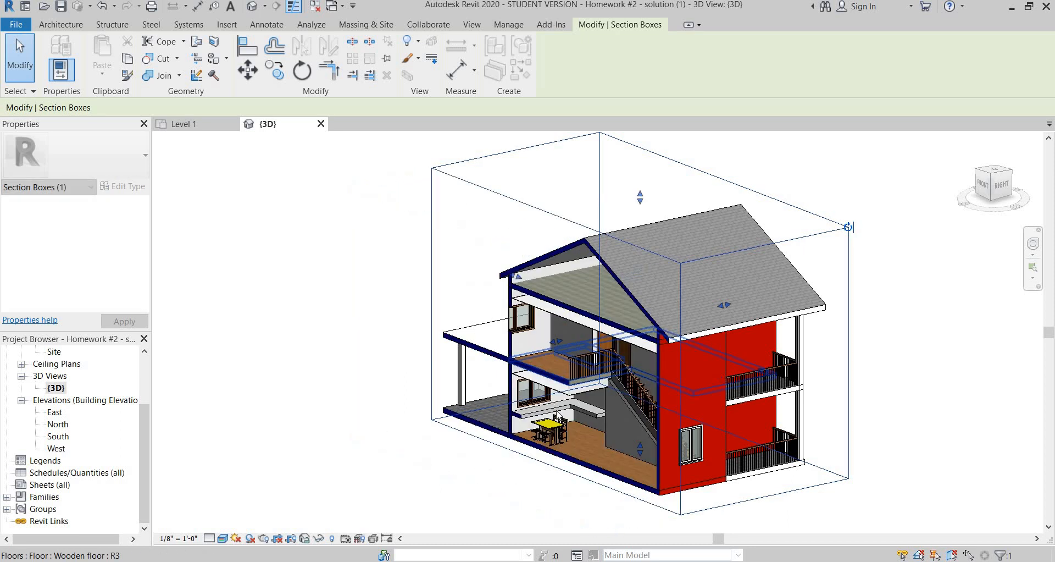
shift+middle_drag(554, 416, 596, 416)
scroll(595, 416, up, 5)
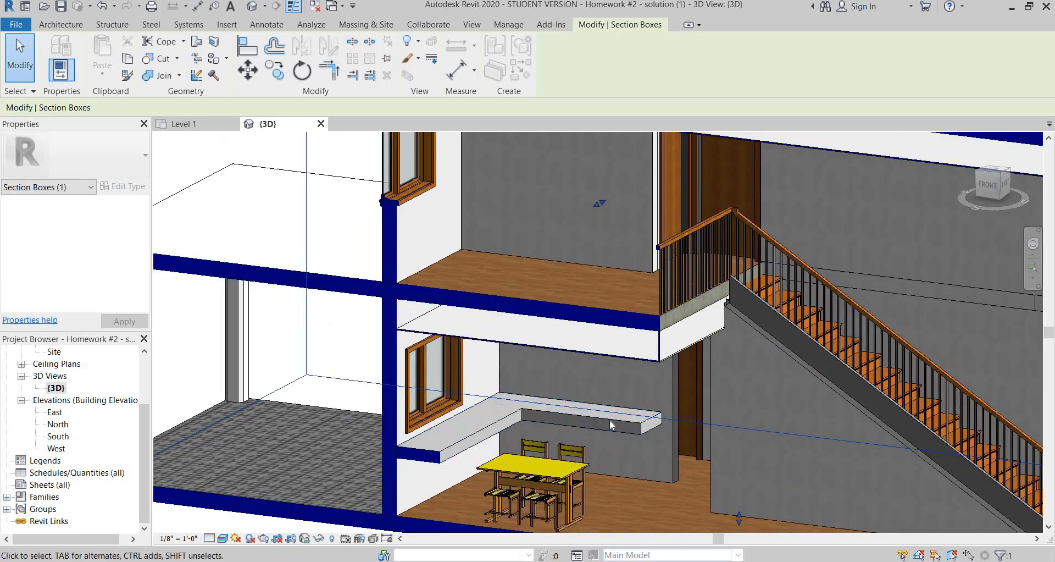
- Edit the kitchen counter's floor type structure and set the Counter layer thickness to 1 inch
click(602, 421)
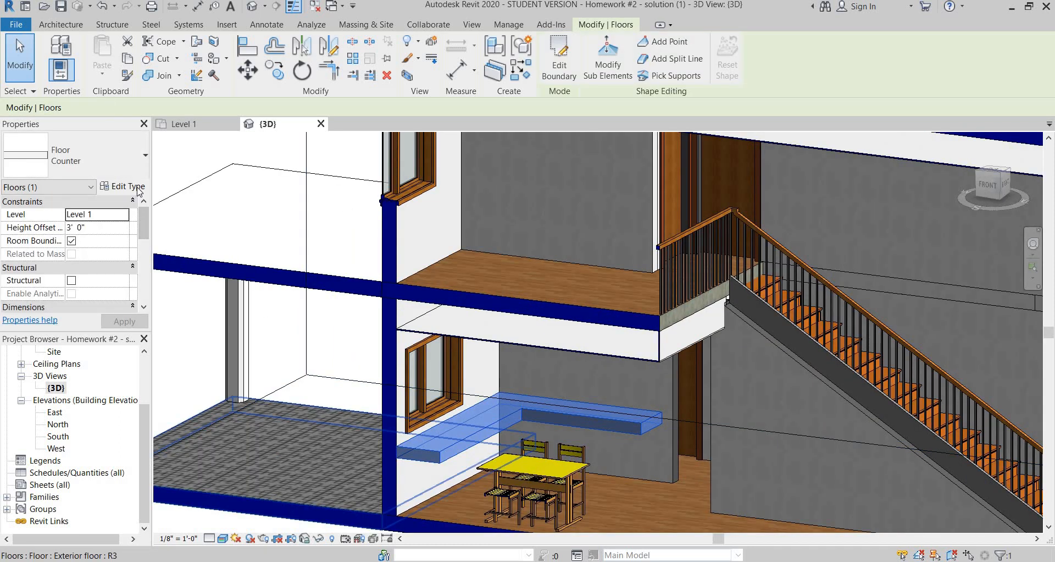
click(133, 200)
click(123, 186)
click(556, 220)
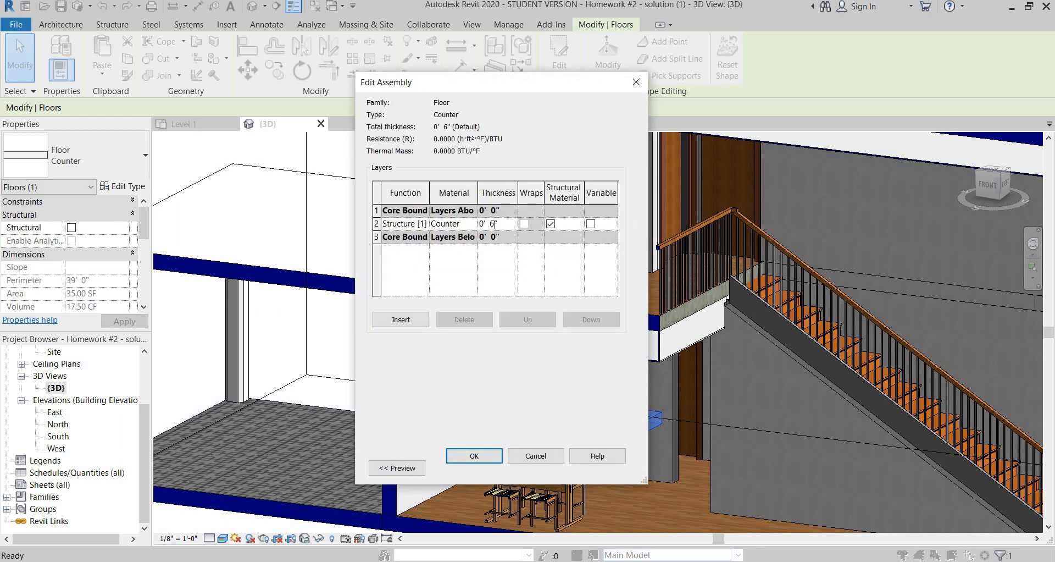
click(529, 454)
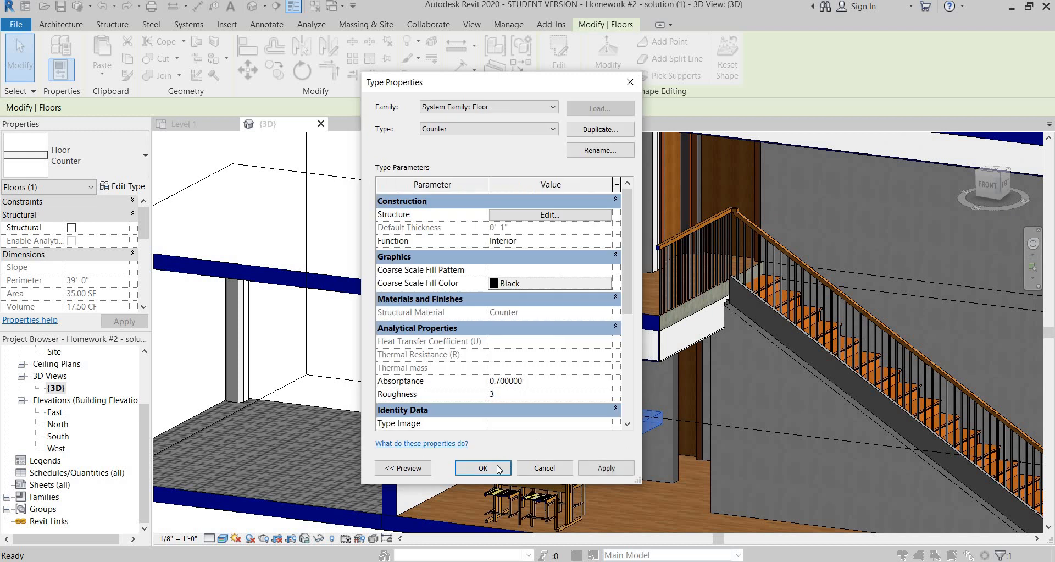
click(483, 468)
scroll(496, 272, down, 5)
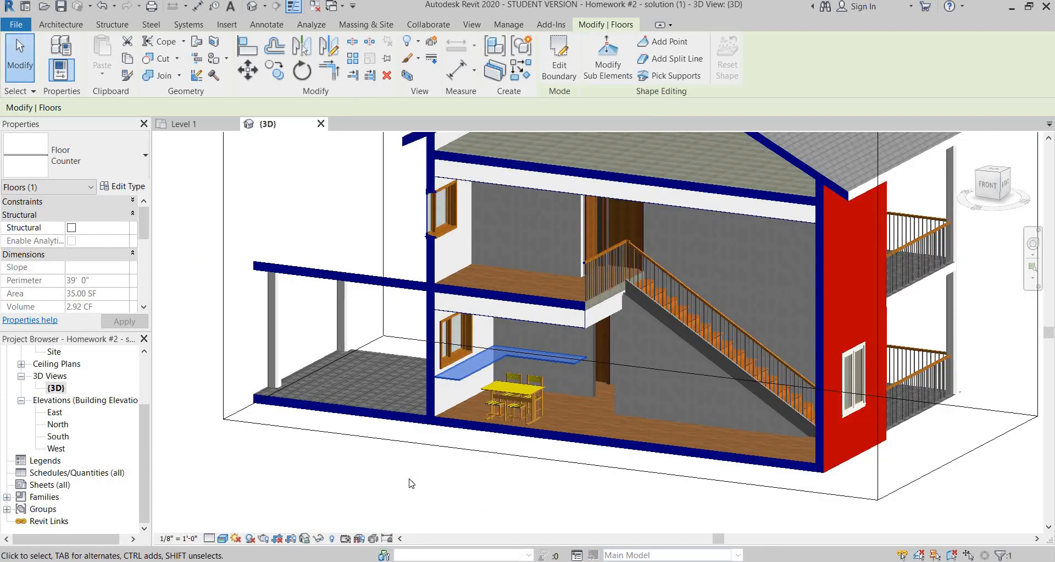
click(324, 316)
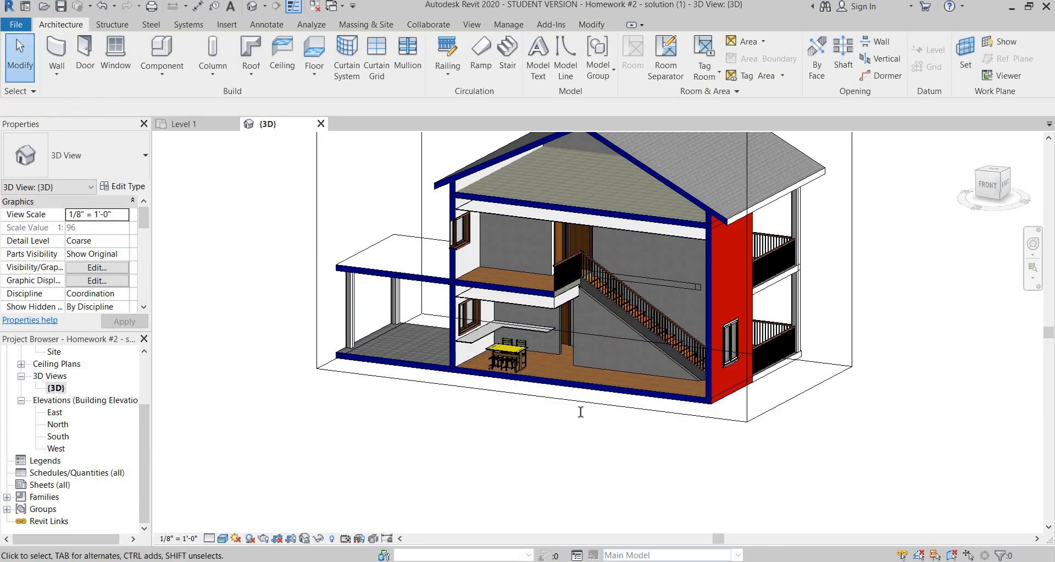
- Switch to the Homework #3 PDF in Acrobat Reader and read the Furniture and Section requirements
key(alt+Tab)
scroll(438, 297, down, 3)
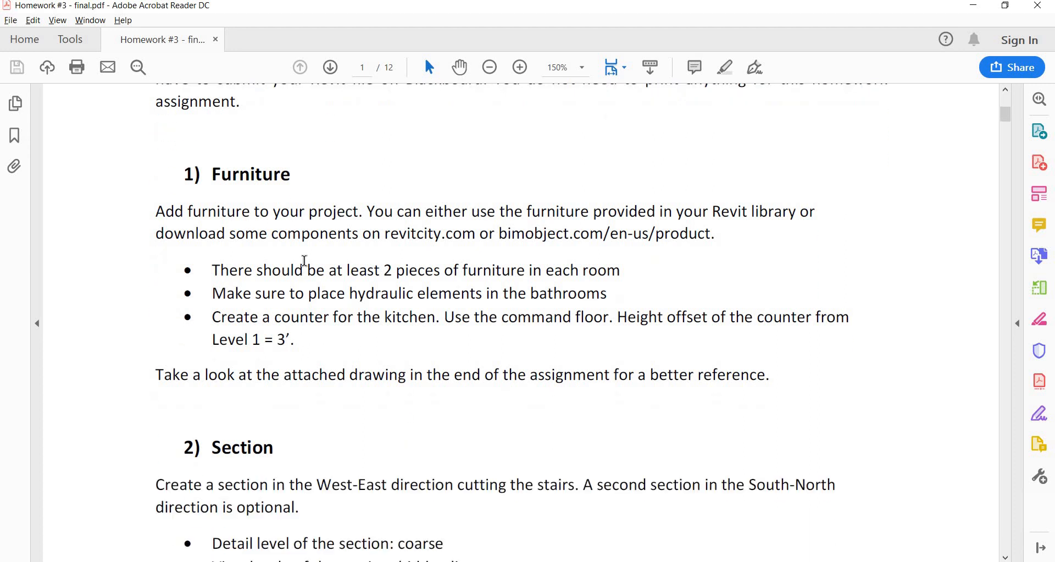
scroll(297, 260, down, 5)
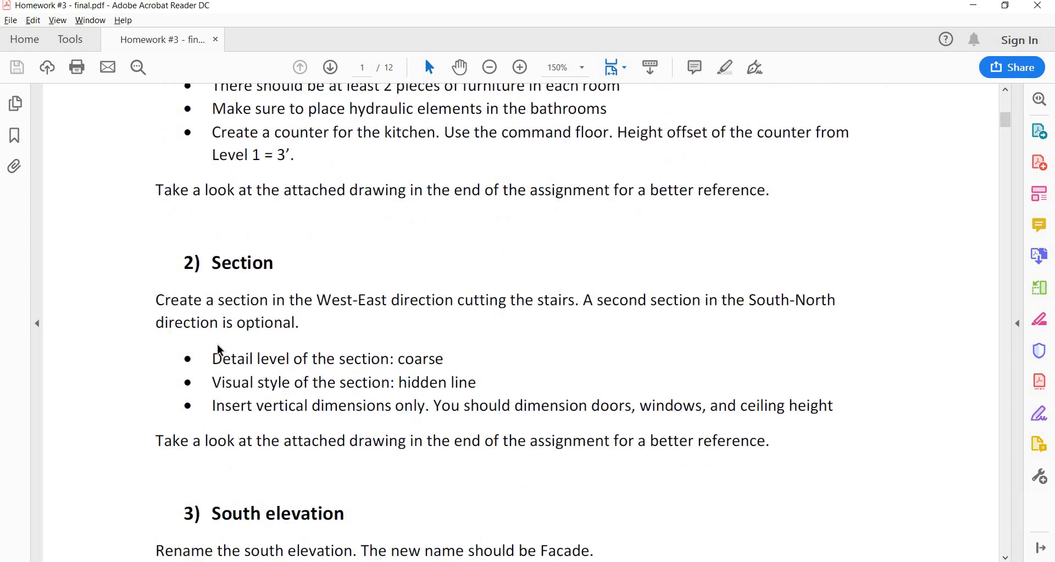
- Switch back to Revit and open the Level 1 floor plan
key(alt+Tab)
scroll(70, 387, up, 2)
click(68, 388)
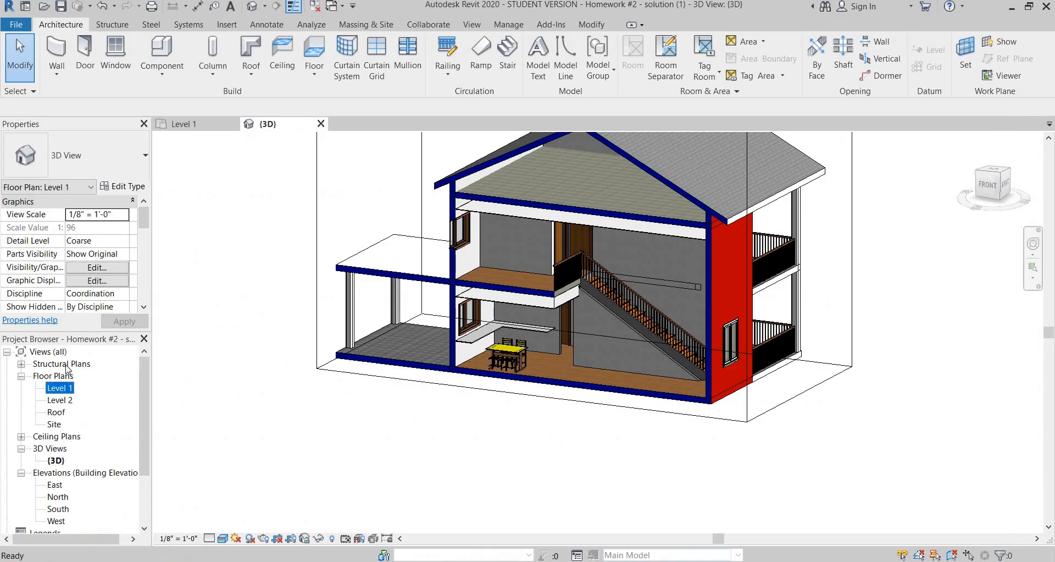
double_click(68, 388)
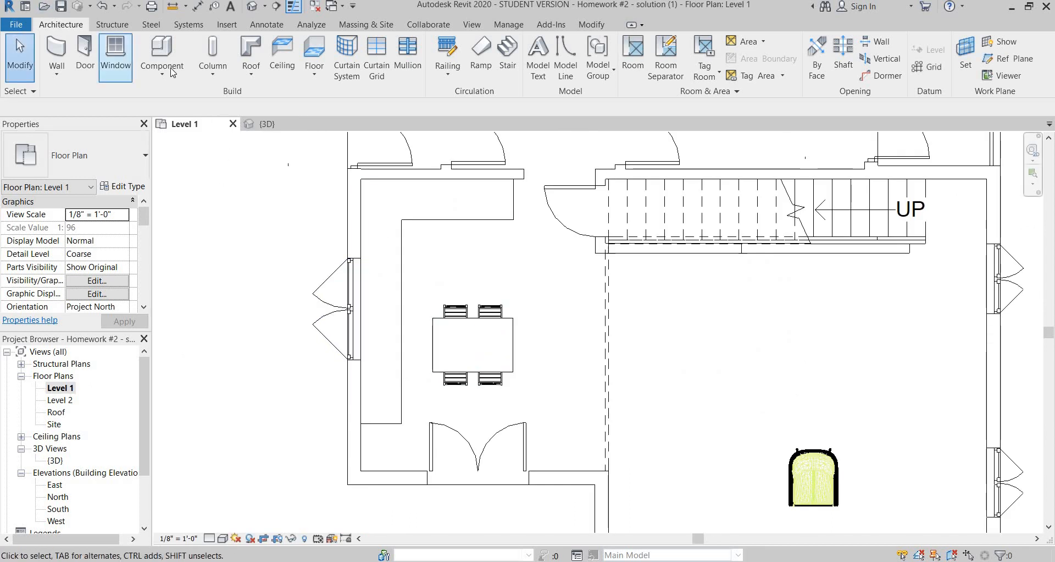
click(161, 49)
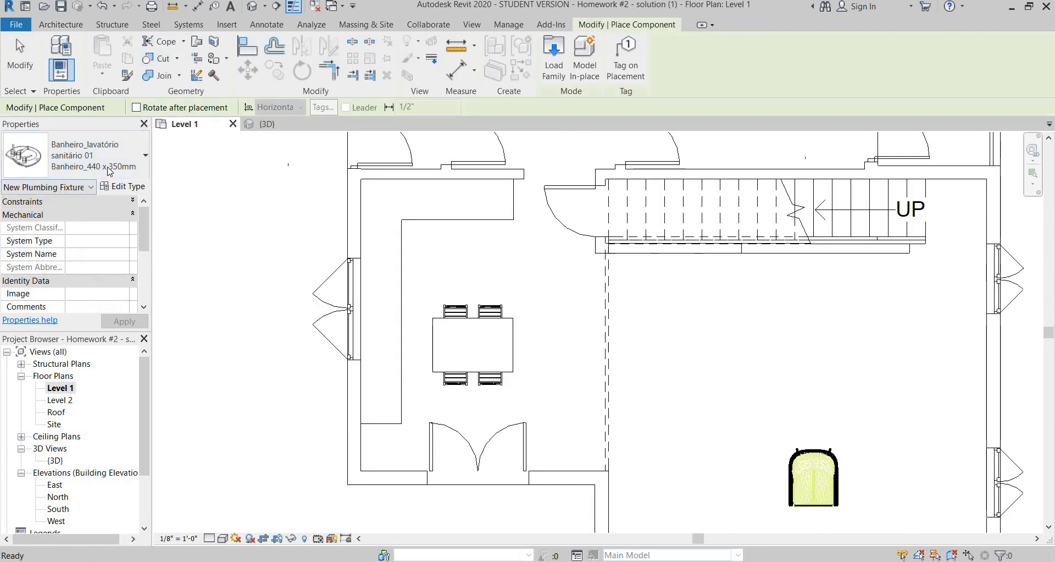
click(82, 165)
scroll(109, 289, down, 10)
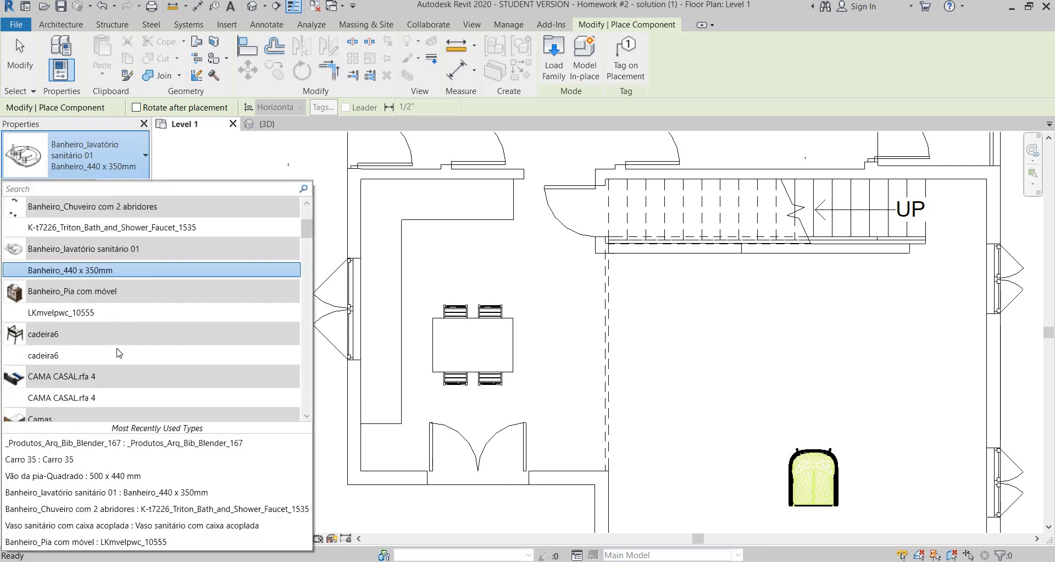
key(Down)
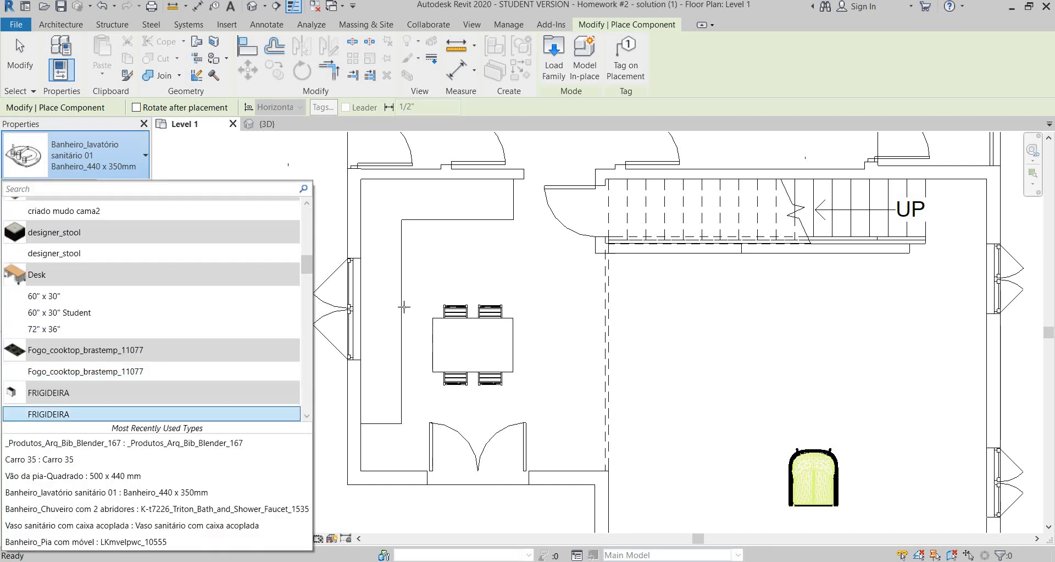
key(Escape)
scroll(404, 307, up, 3)
key(Escape)
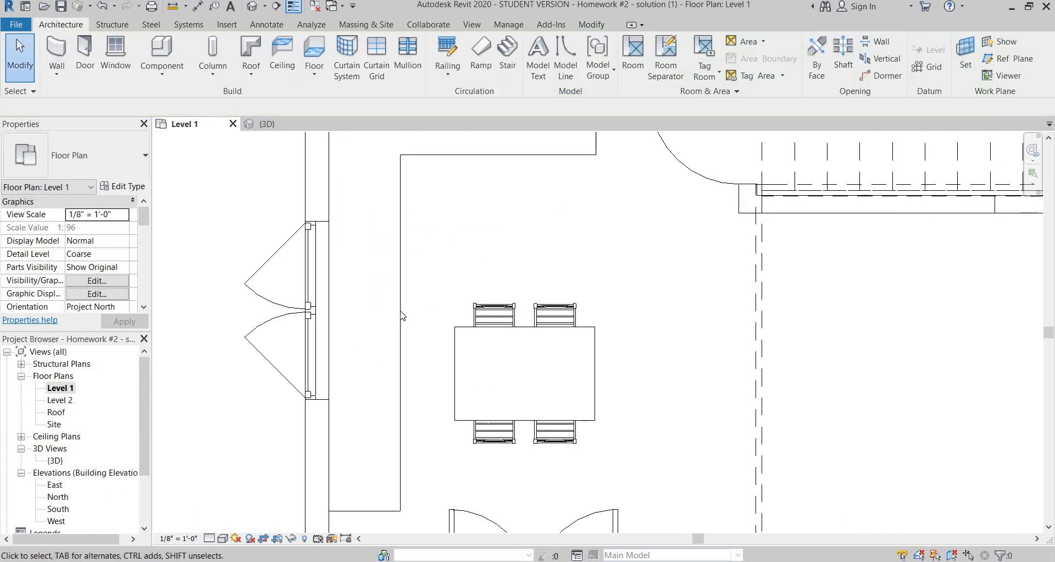
click(401, 316)
click(640, 46)
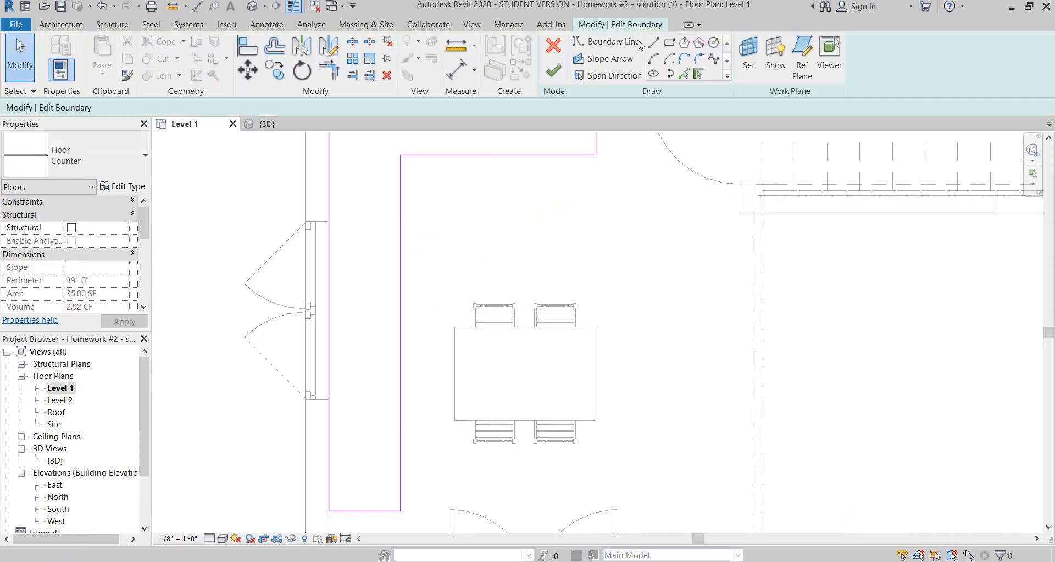
click(685, 74)
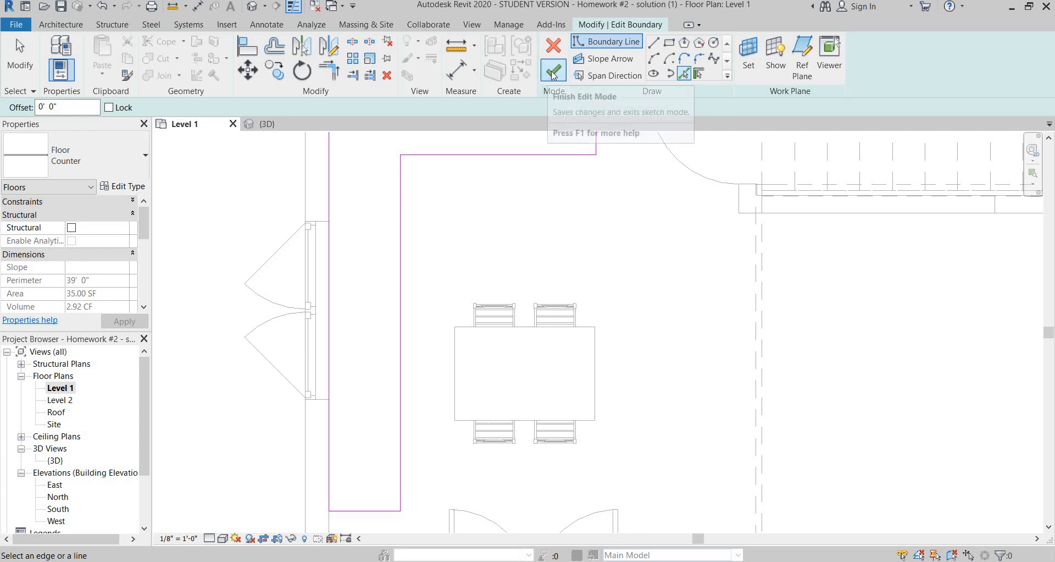
click(561, 54)
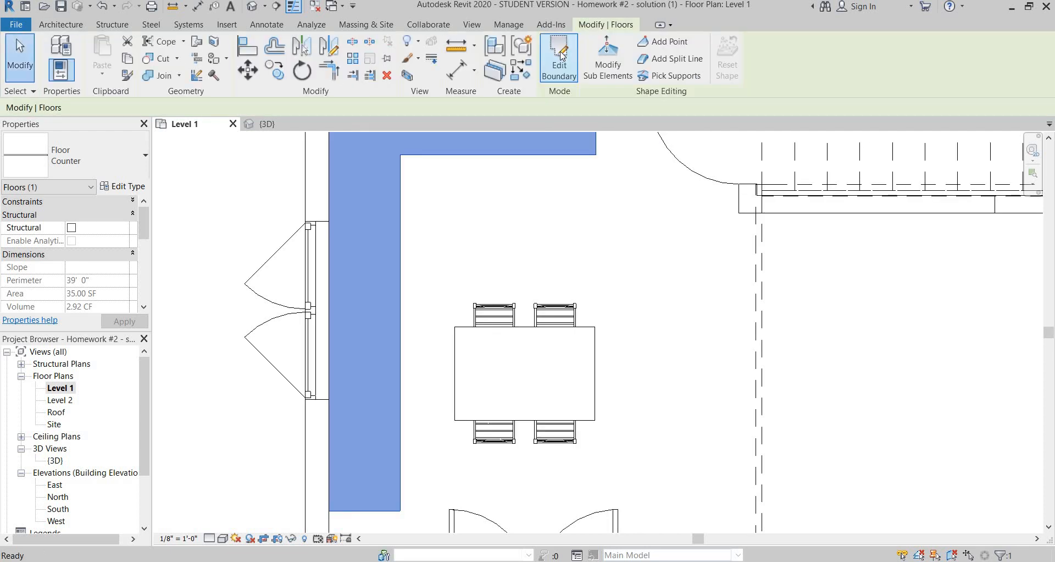
- Recheck the PDF's section requirements, then in Revit draw a south-to-north Building Section line across the whole Level 1 plan beside the stair's start, facing west
key(alt+Tab)
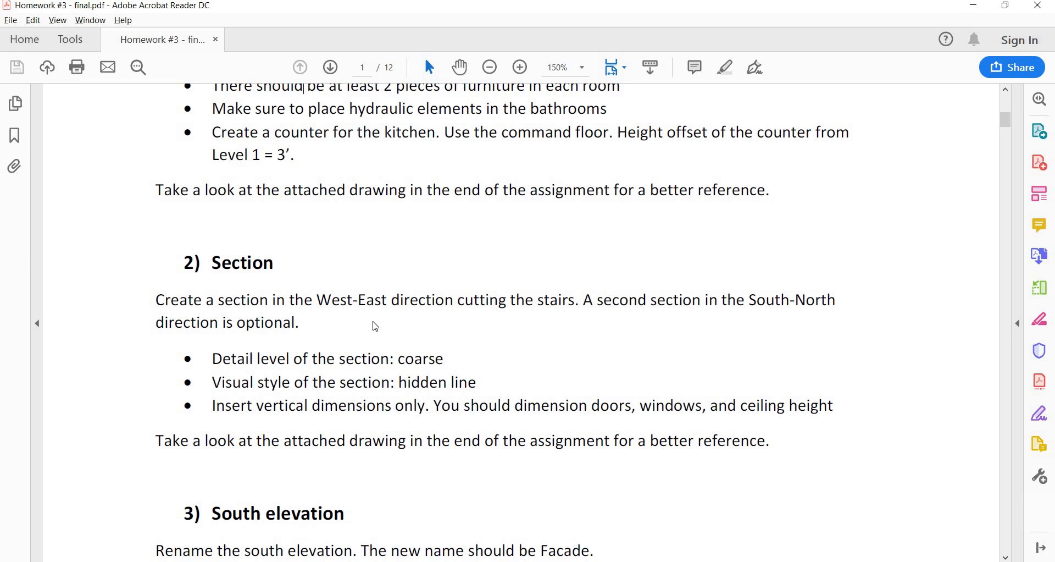
key(alt+Tab)
scroll(389, 323, down, 5)
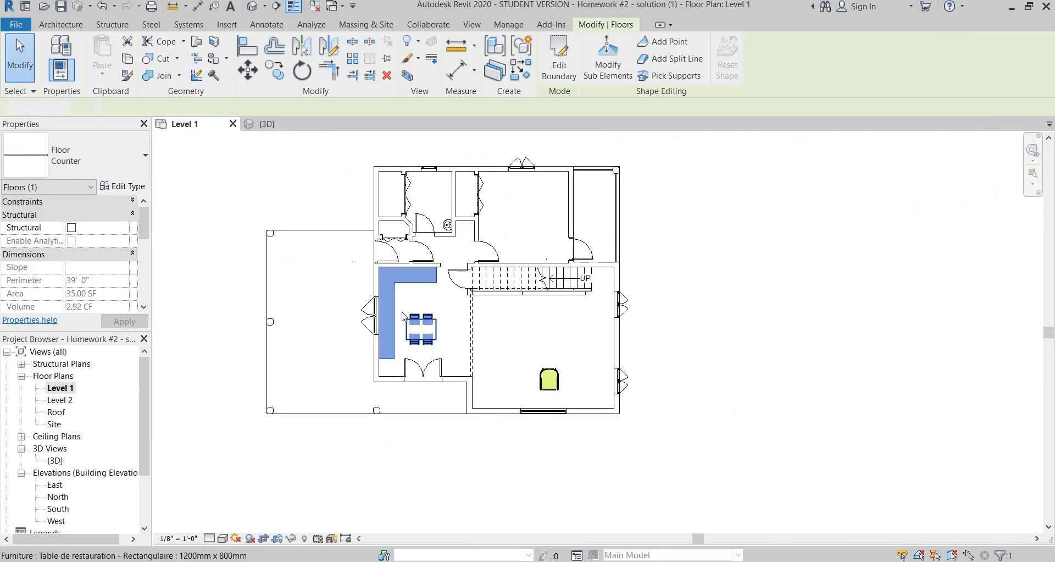
key(Escape)
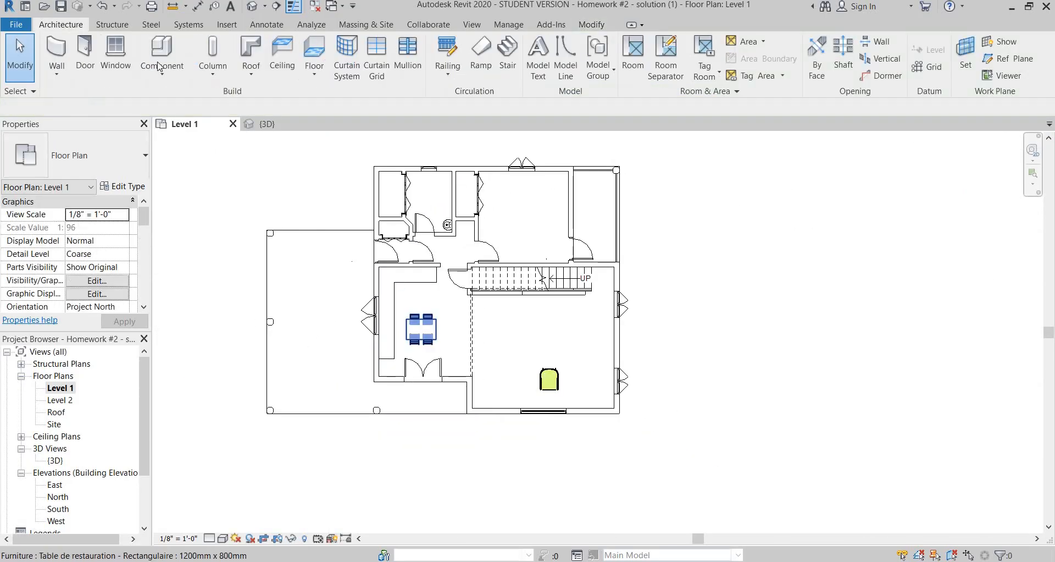
click(466, 27)
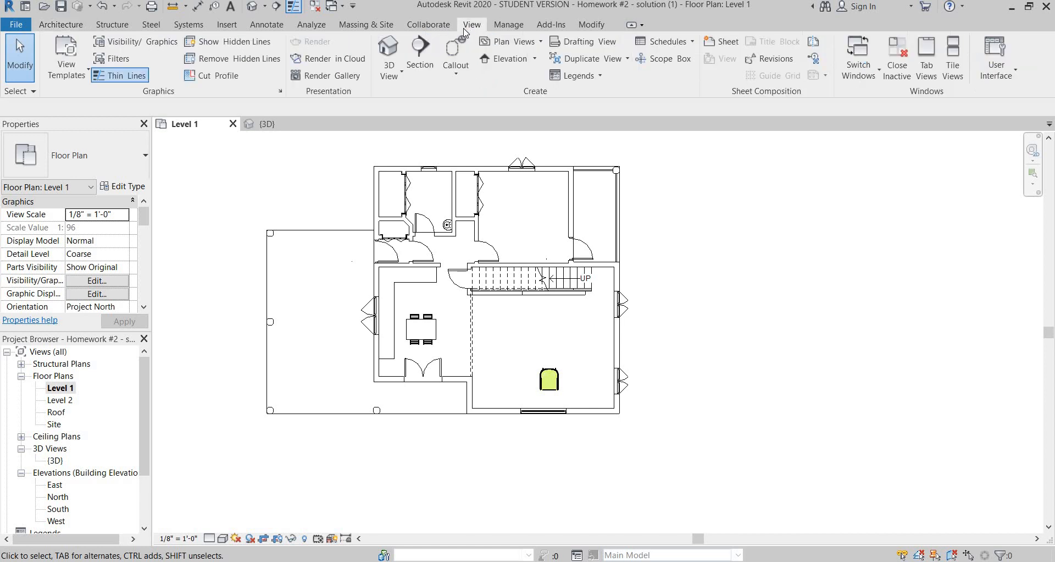
click(415, 66)
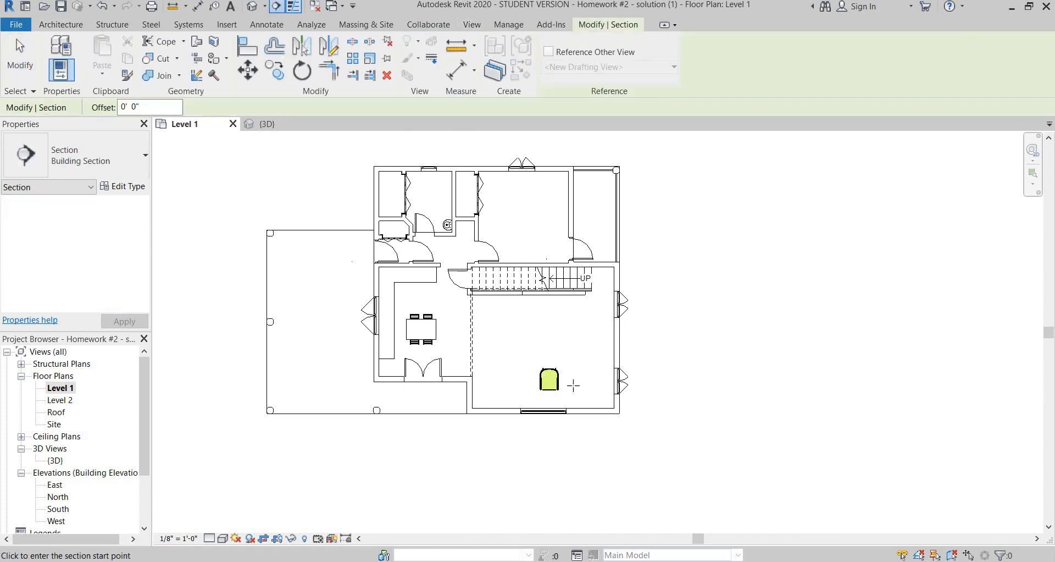
click(598, 474)
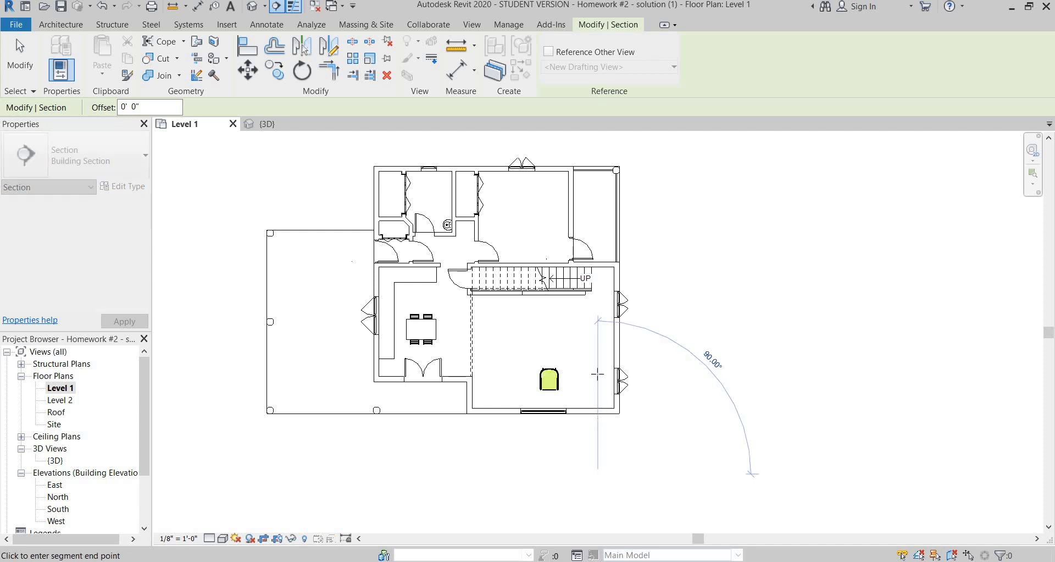
click(602, 138)
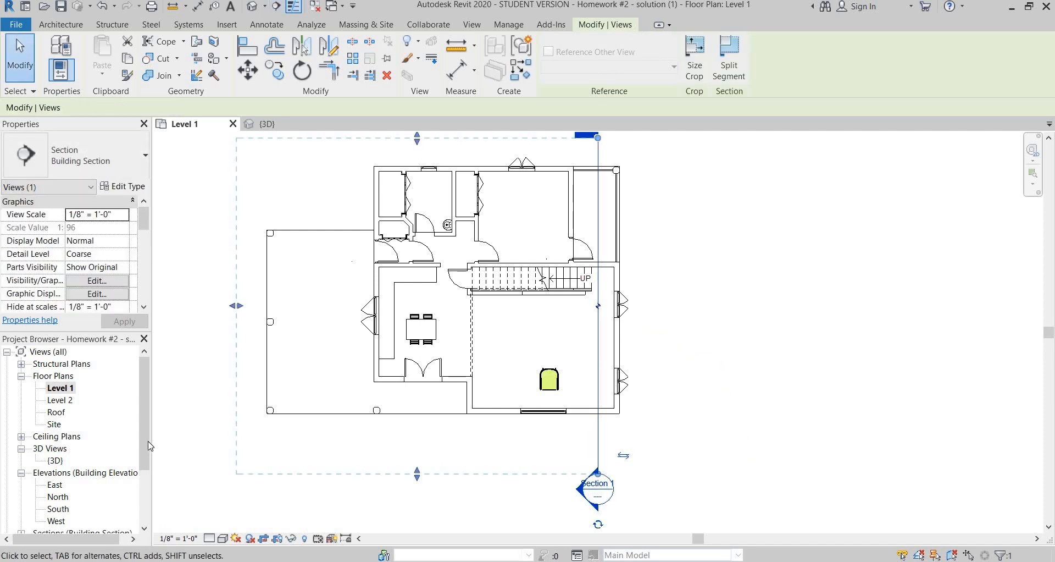
- Expand the building sections in the project's view list, open the Section 1 view, and select the armchair on Level 1
scroll(77, 426, down, 3)
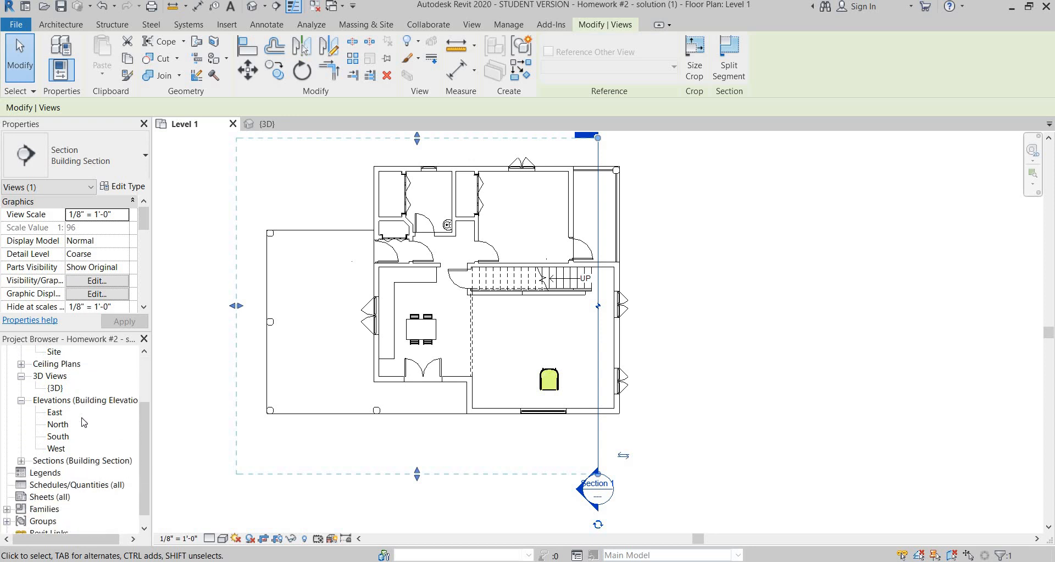
click(21, 449)
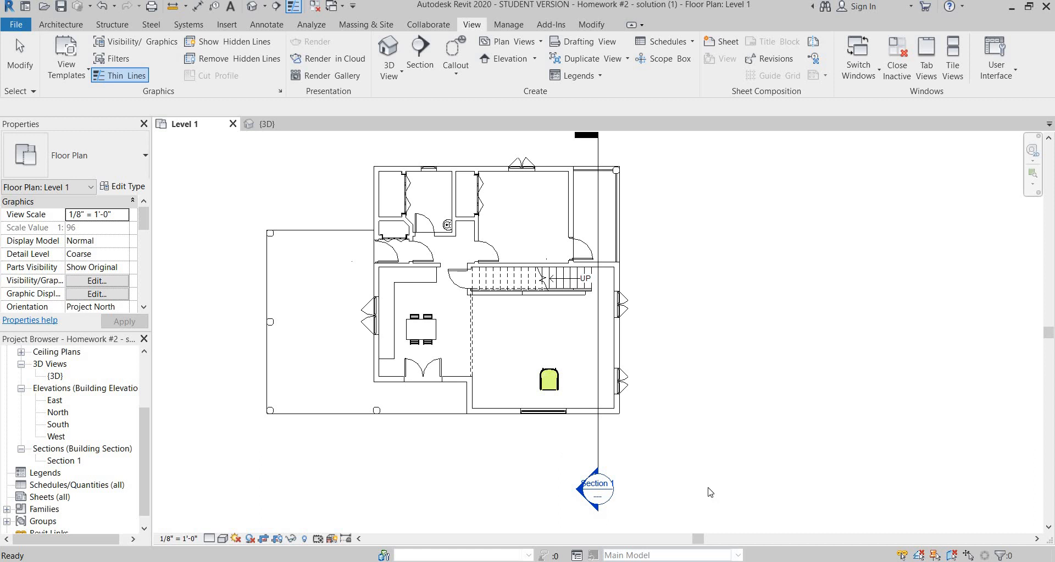
click(600, 482)
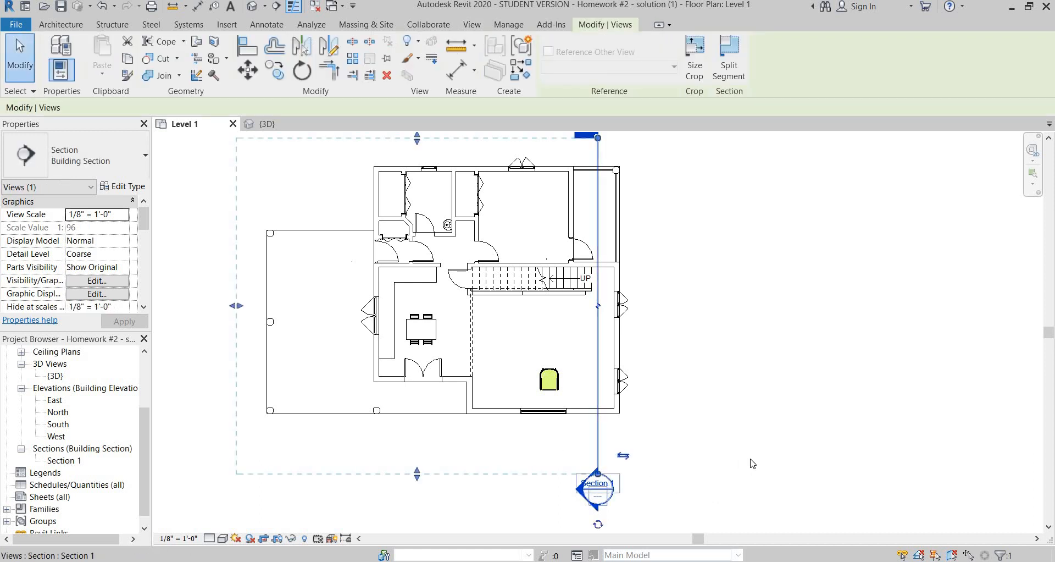
key(Escape)
double_click(602, 493)
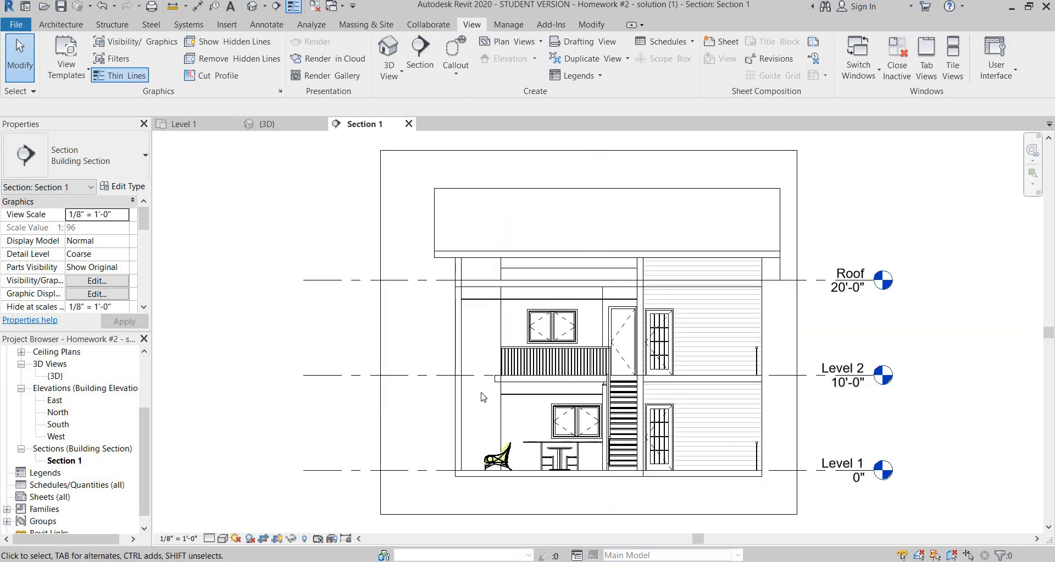
scroll(483, 395, up, 2)
middle_drag(535, 388, 413, 346)
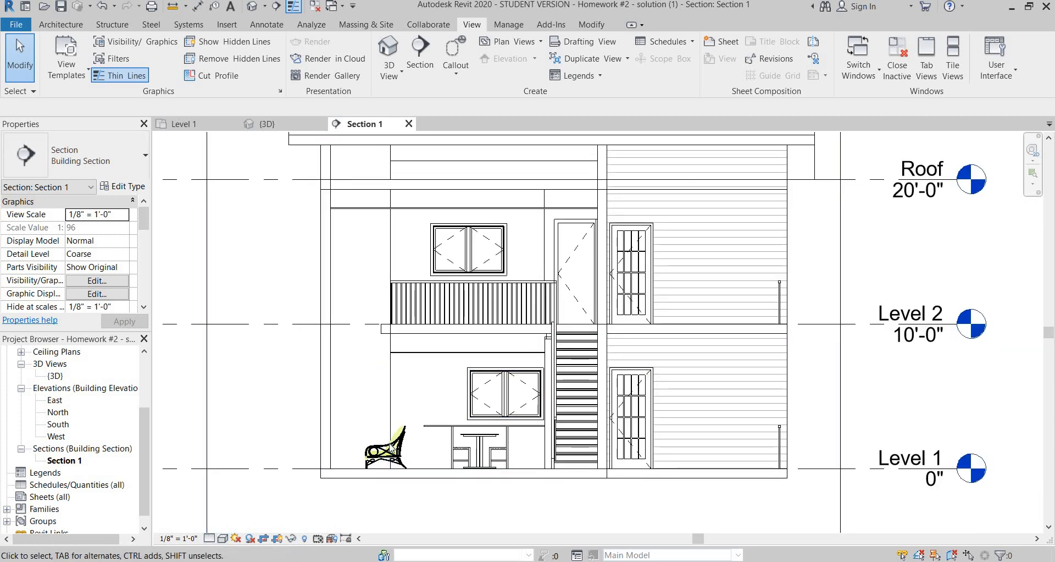
click(387, 435)
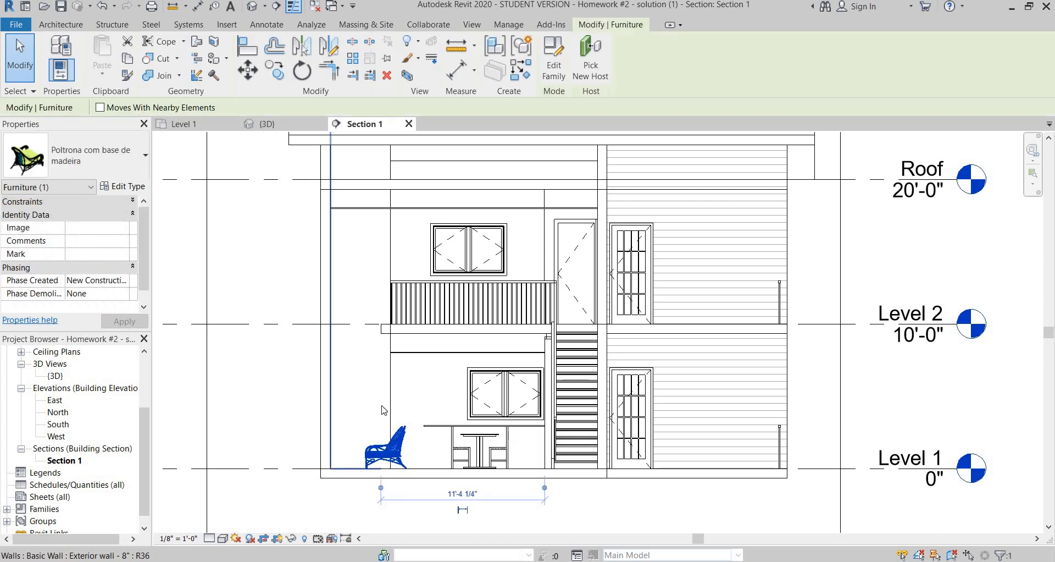
- Remove the armchair and the dining table set with its chairs from the Section 1 view
key(Escape)
click(467, 430)
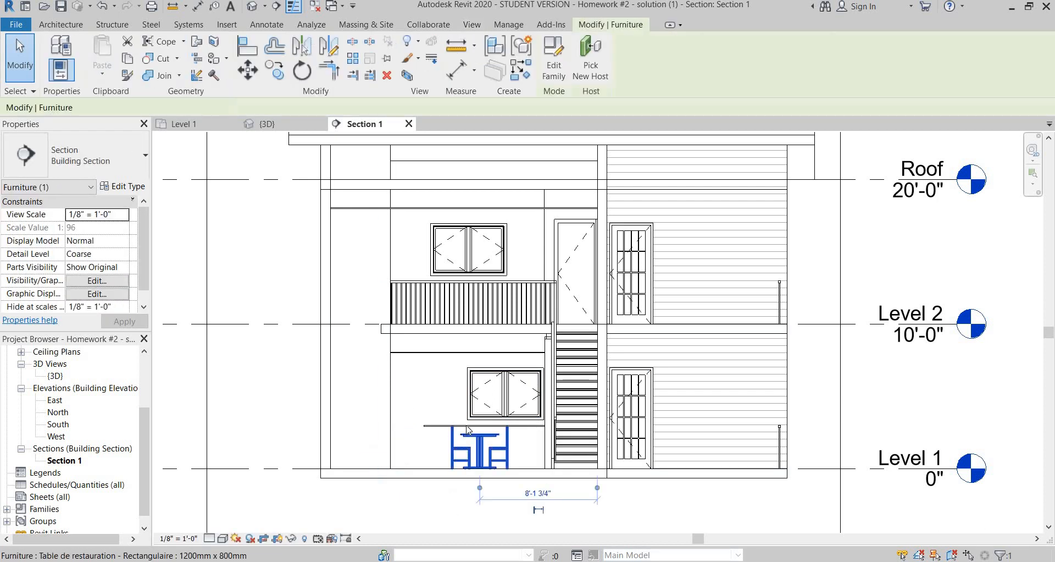
key(Escape)
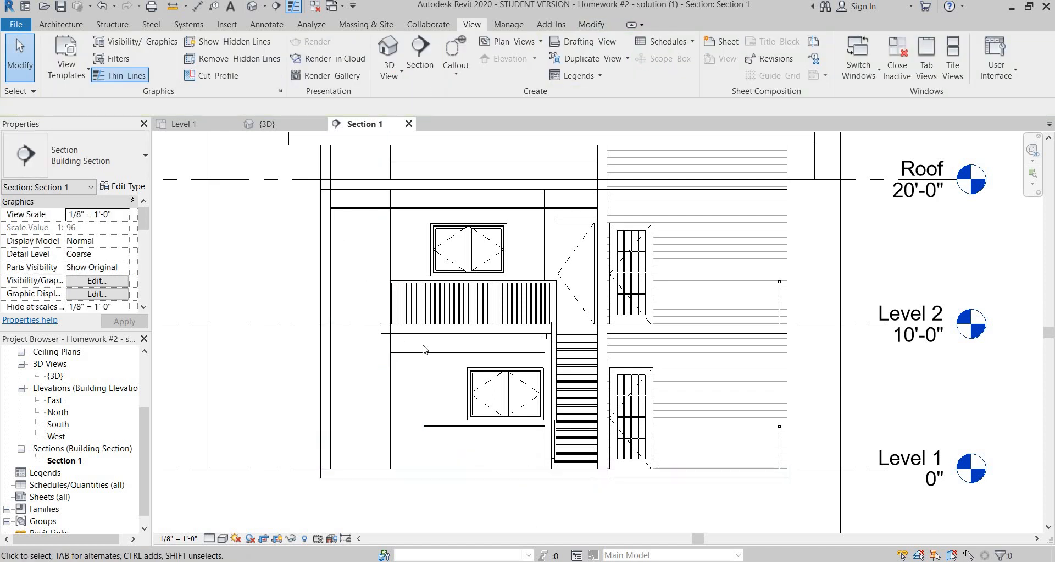
- Read the PDF's detail level and visual style requirements, then check Section 1 in Revit for Coarse and Hidden Line
key(alt+Tab)
triple_click(413, 366)
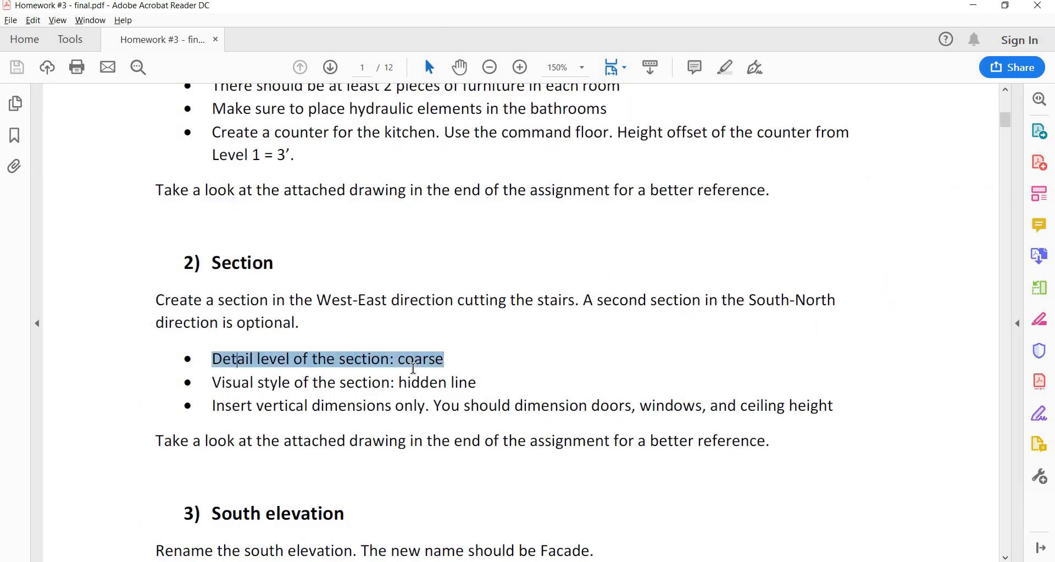
drag(483, 385, 341, 383)
key(alt+Tab)
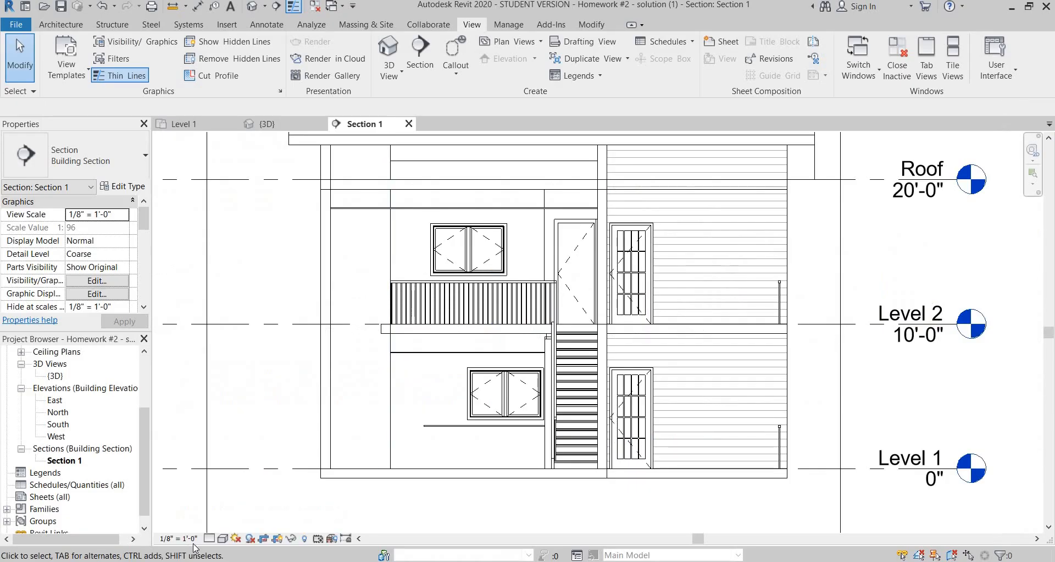
click(210, 538)
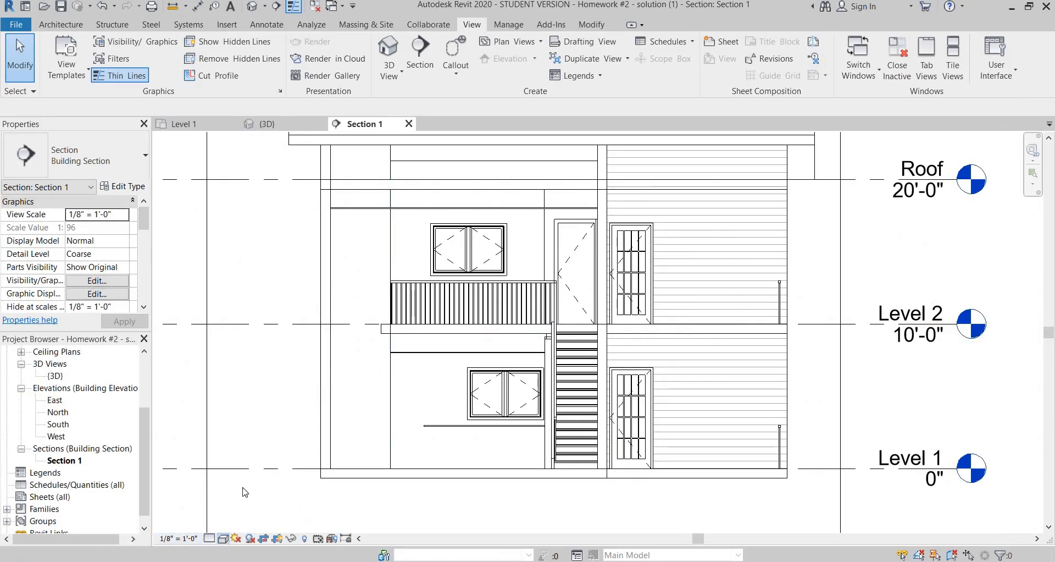
click(223, 538)
- Read the PDF's requirement on vertical dimensions for doors, windows and ceiling height, then return to Revit
key(alt+Tab)
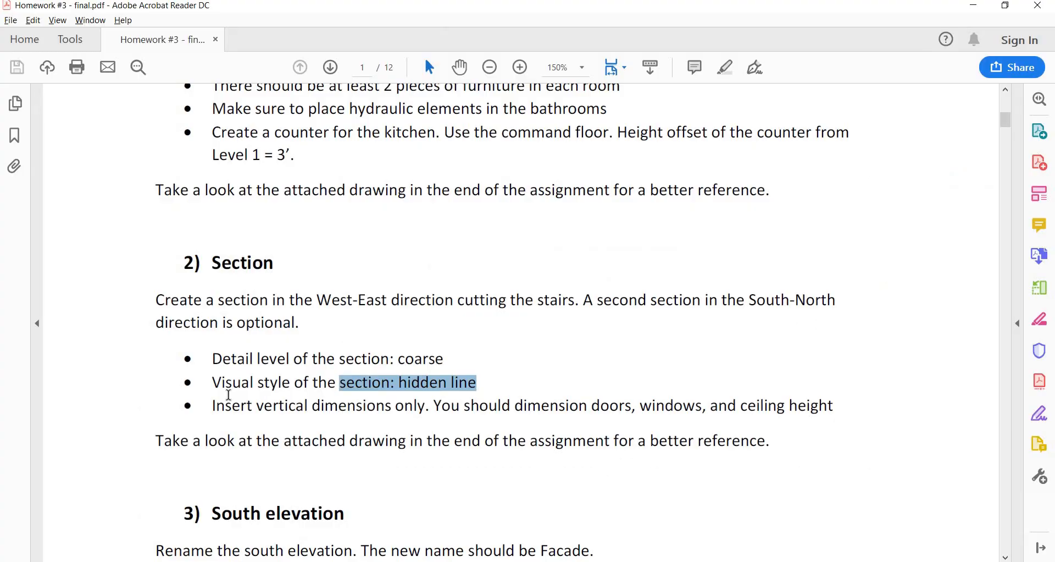
drag(214, 405, 785, 407)
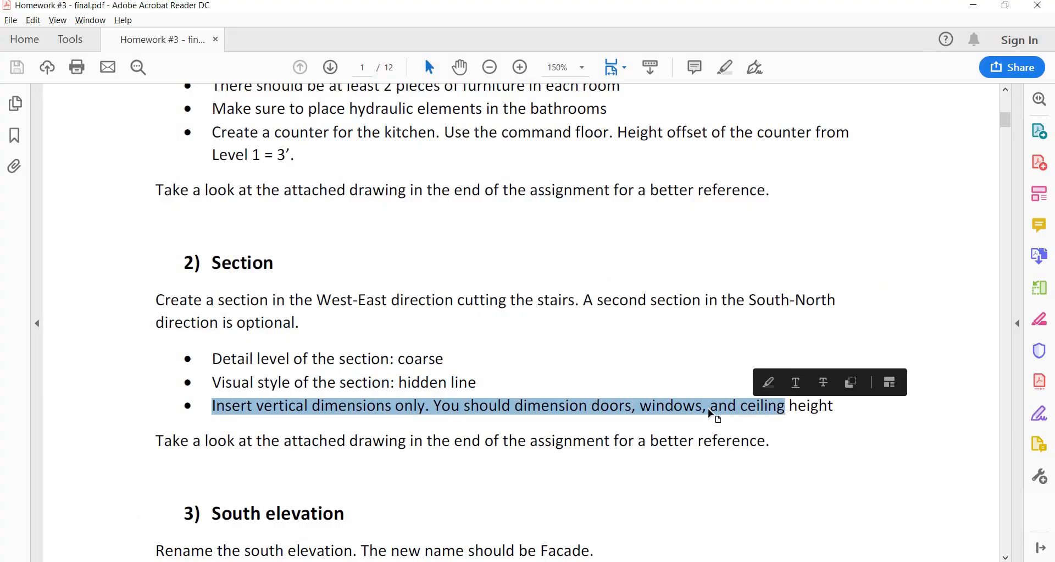
drag(481, 409, 706, 416)
key(alt+Tab)
- Add a vertical aligned dimension string from the Level 1 floor to the ceiling and the underside of the slab above, beside the exterior wall
middle_drag(442, 417, 493, 425)
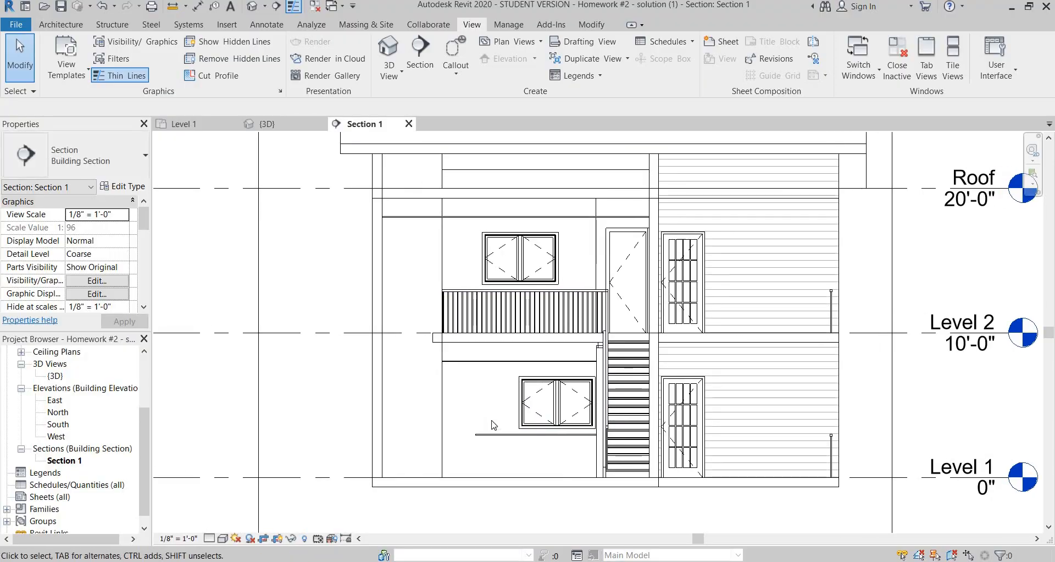
key(i)
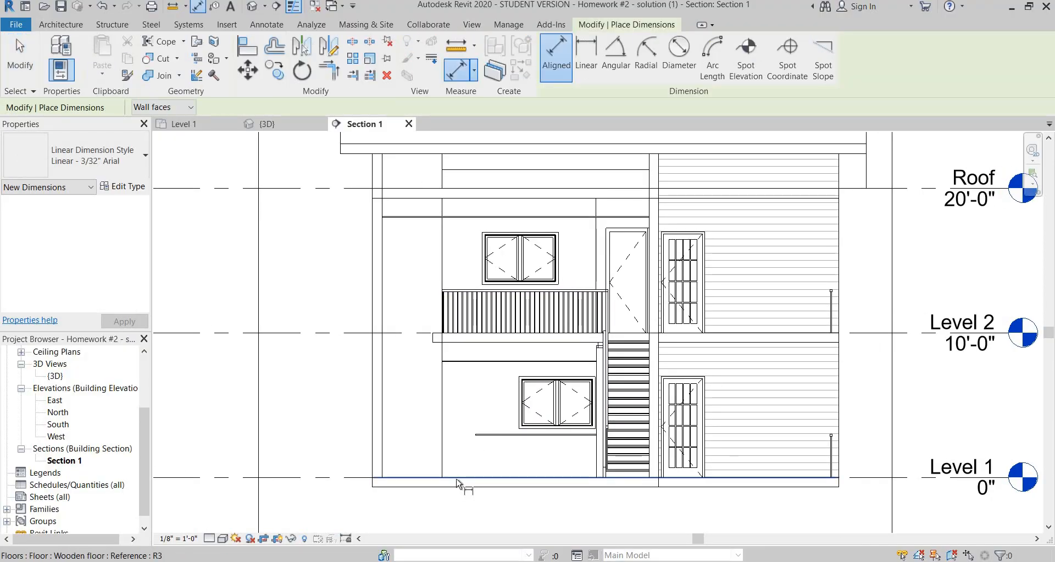
click(457, 482)
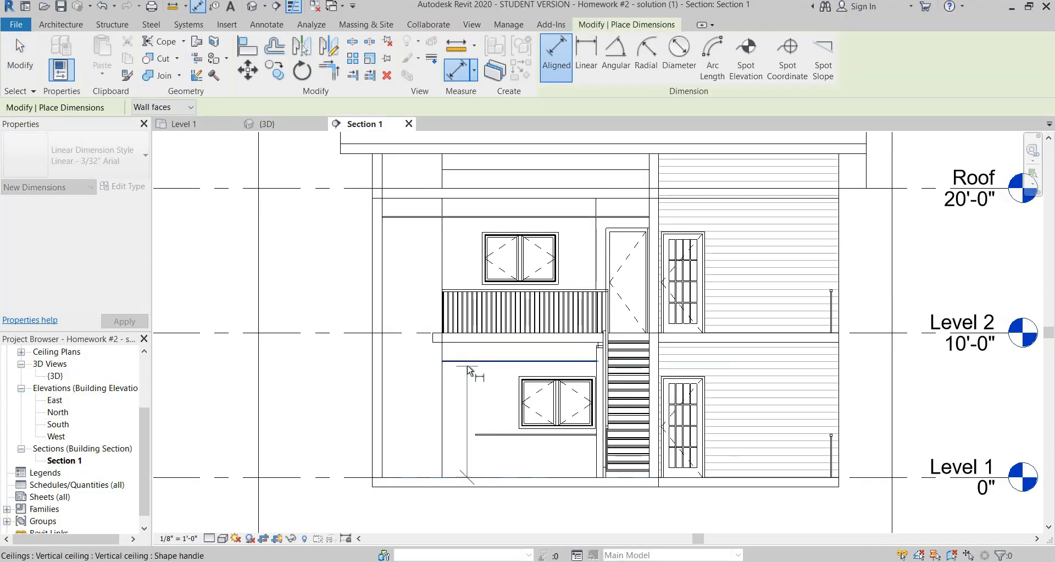
scroll(468, 370, up, 5)
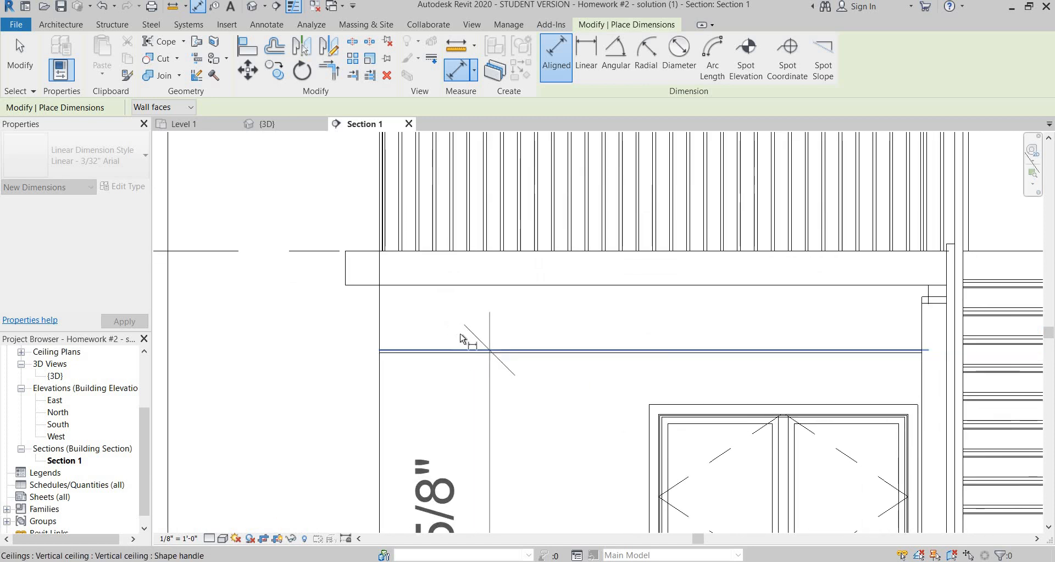
click(462, 285)
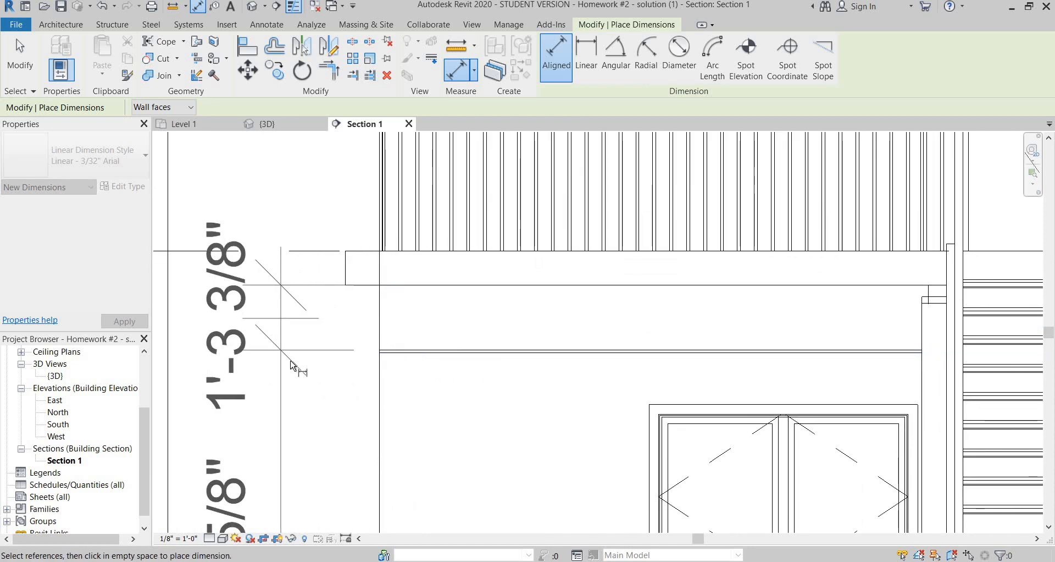
click(290, 363)
key(Escape)
key(Escape)
scroll(342, 353, up, 2)
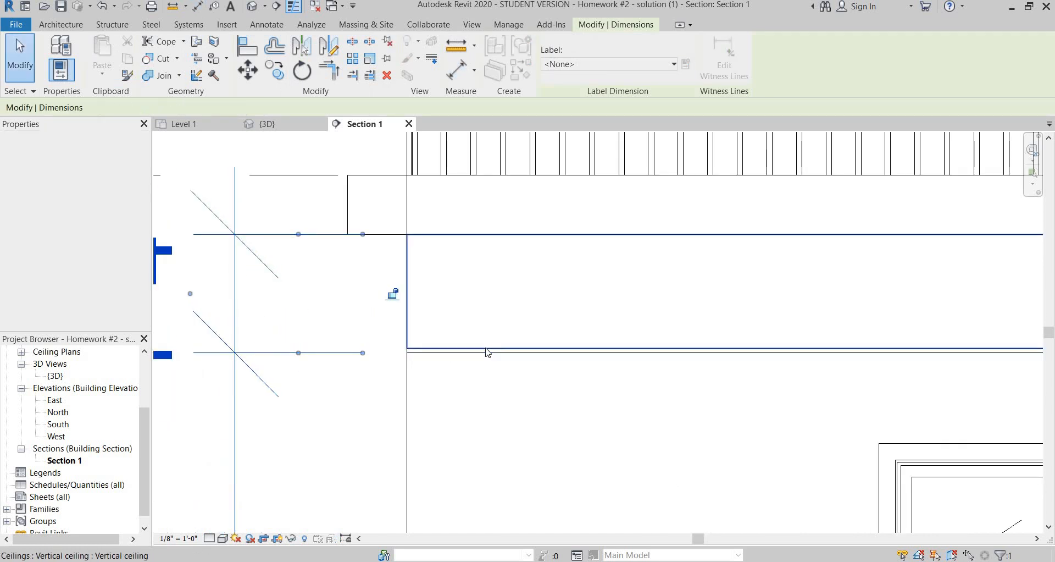
scroll(492, 356, down, 4)
key(Escape)
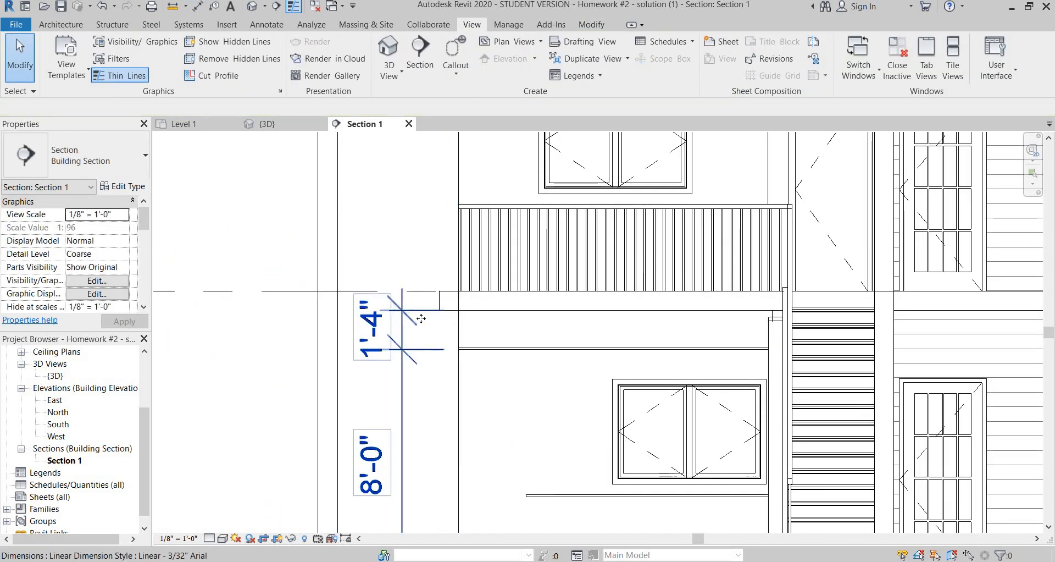
- Extend the ceiling dimension string by editing its witness lines to include the Level 2 ceiling and the underside of the roof-level slab
click(416, 314)
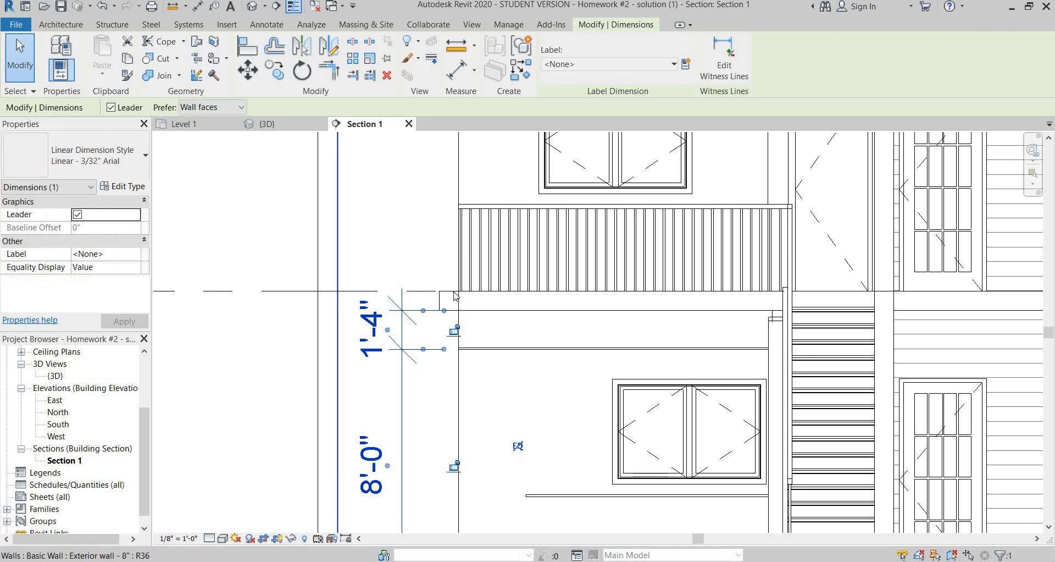
middle_drag(445, 229, 455, 293)
scroll(455, 293, down, 2)
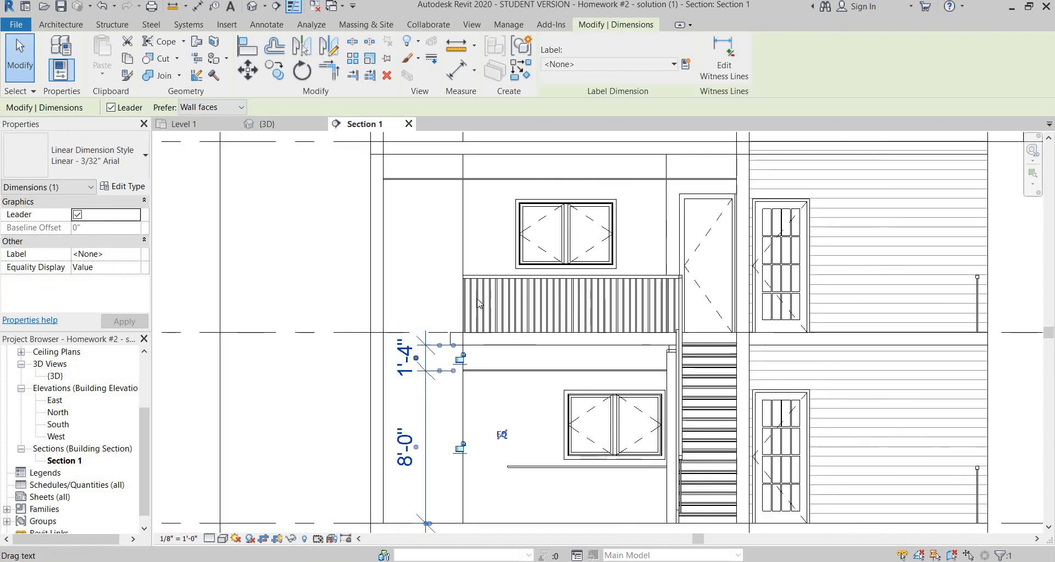
click(729, 58)
middle_drag(451, 190, 452, 269)
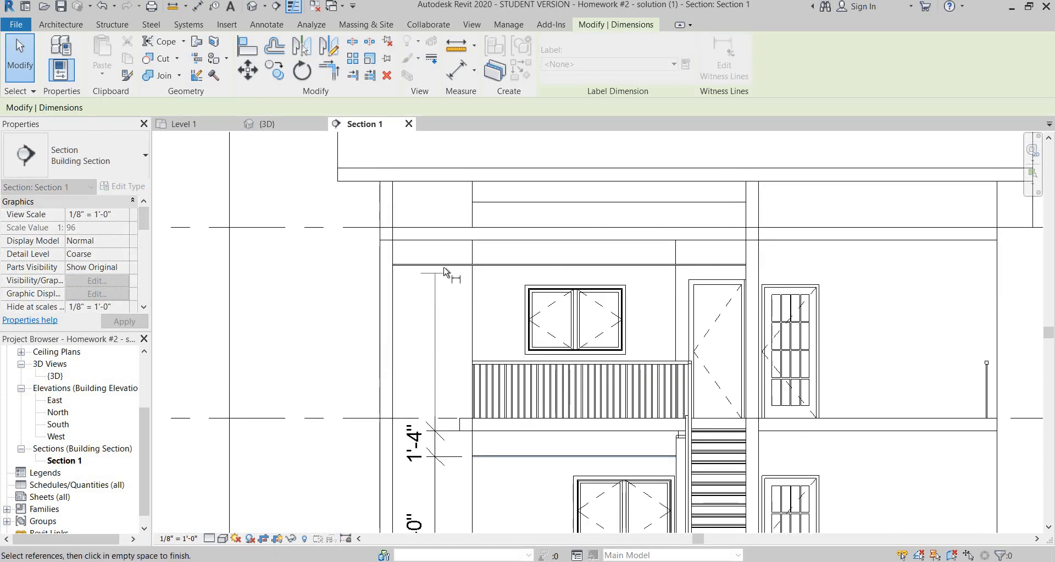
scroll(451, 269, up, 5)
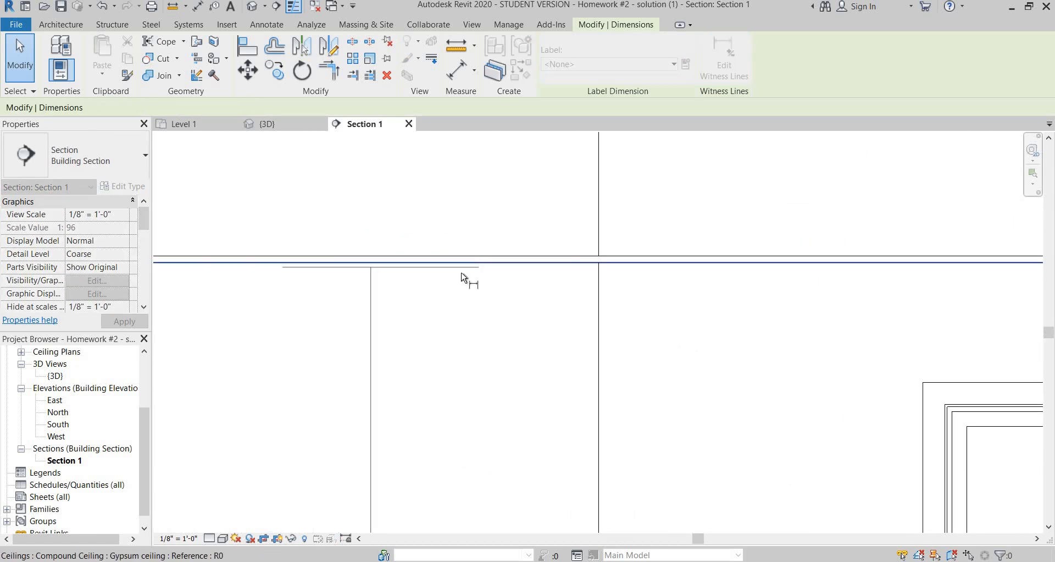
scroll(480, 291, down, 3)
click(483, 261)
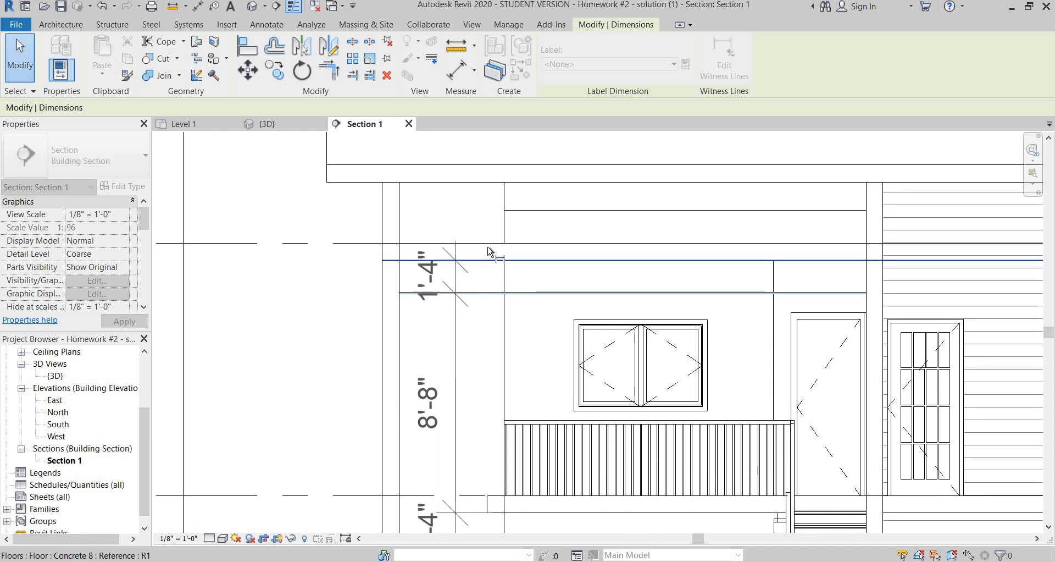
click(581, 251)
scroll(576, 253, down, 2)
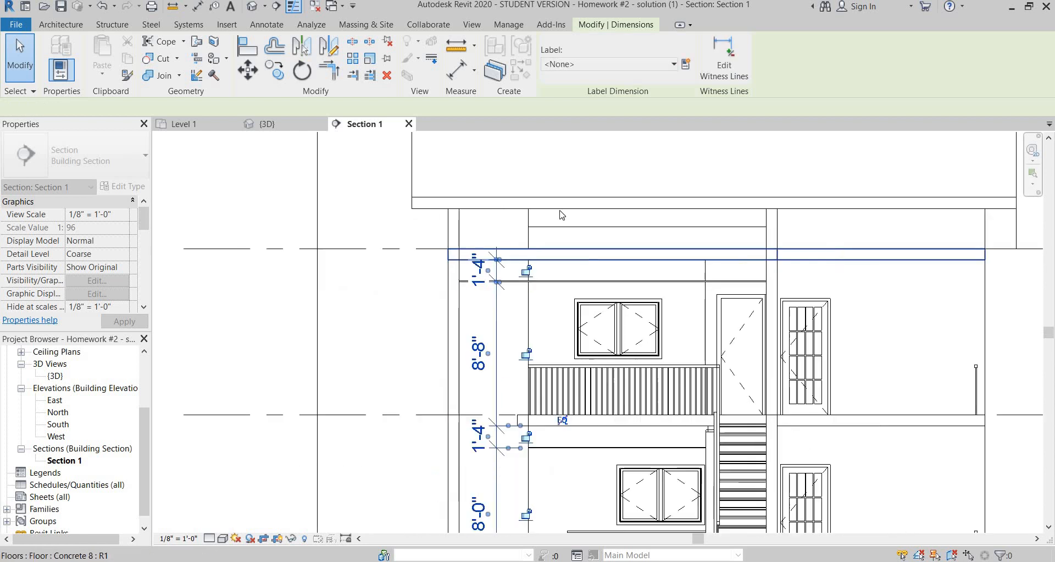
- Dimension the Level 1 glazed door vertically from the floor to its top and on to the underside of the slab
middle_drag(674, 528, 523, 365)
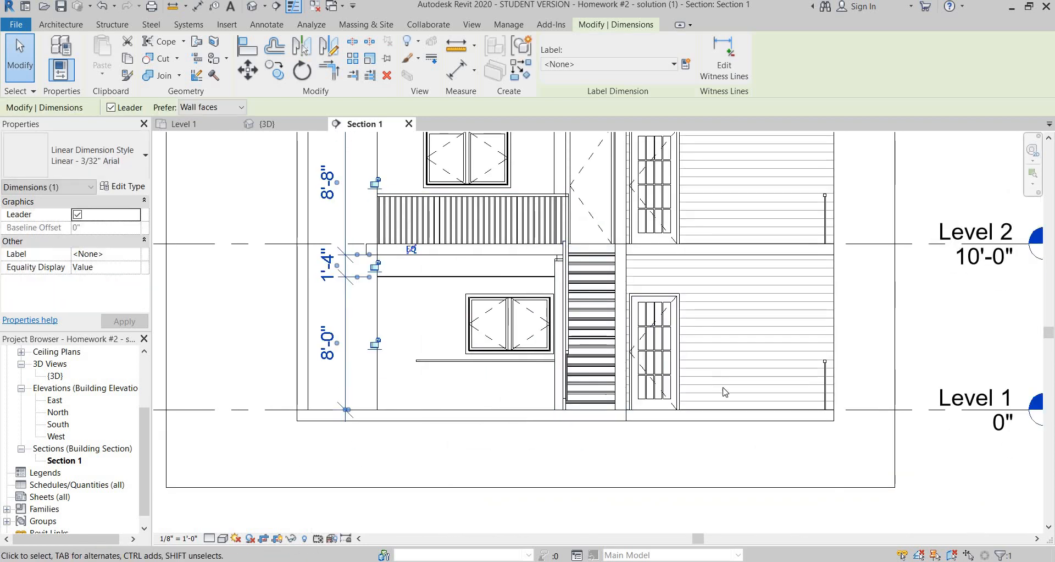
key(d)
key(i)
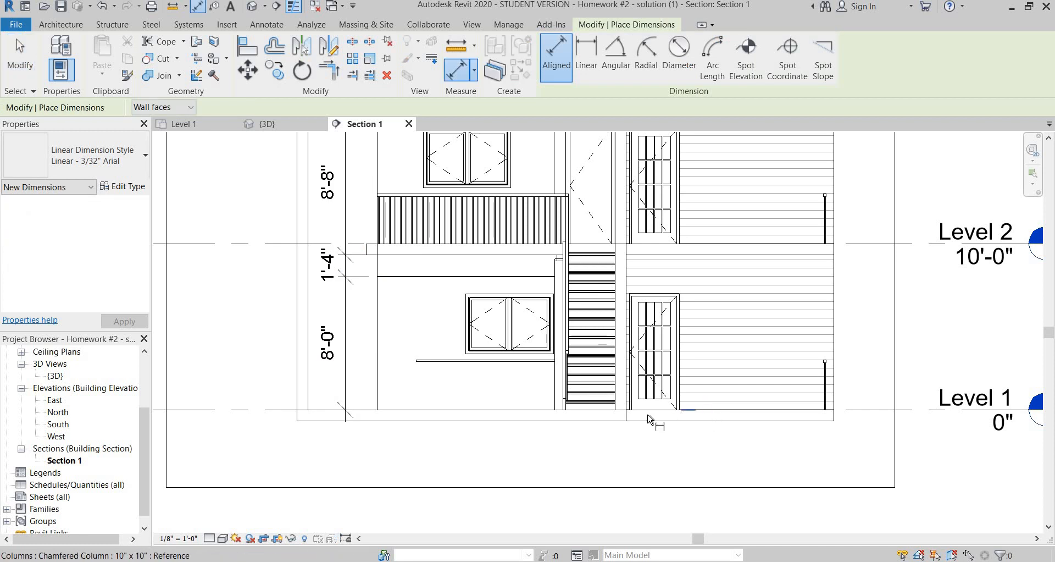
scroll(695, 417, up, 2)
click(640, 214)
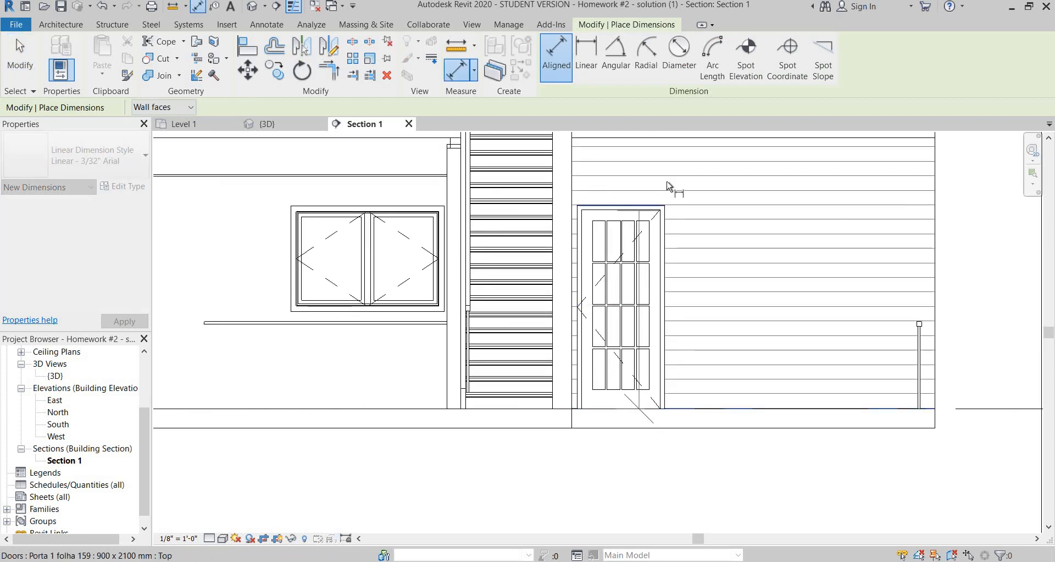
middle_drag(691, 149, 697, 293)
click(748, 283)
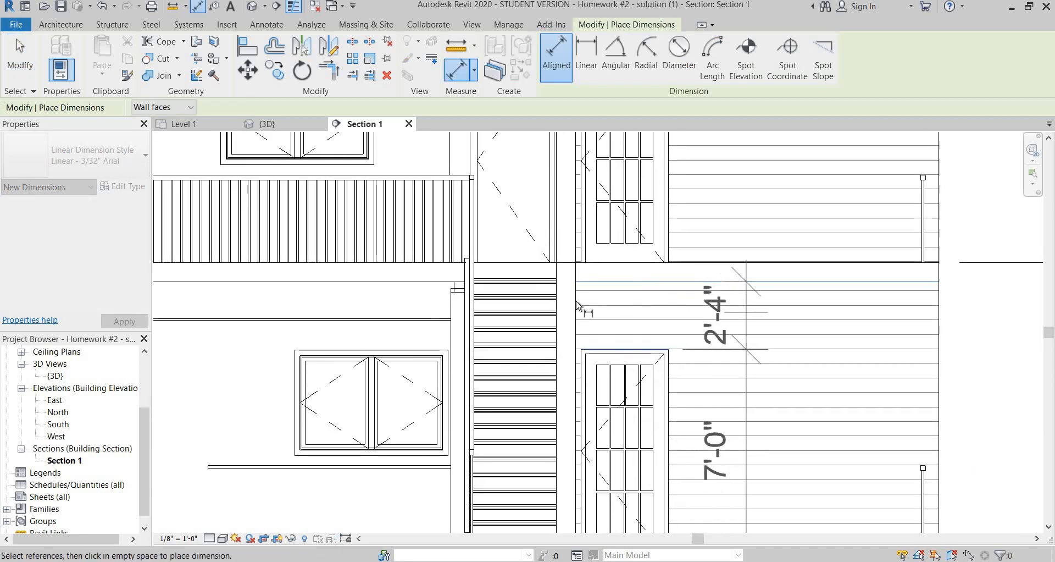
click(731, 321)
- Dimension the Level 1 window vertically from the floor to its sill, its top and the underside of the slab, beside the window
middle_drag(321, 450, 571, 228)
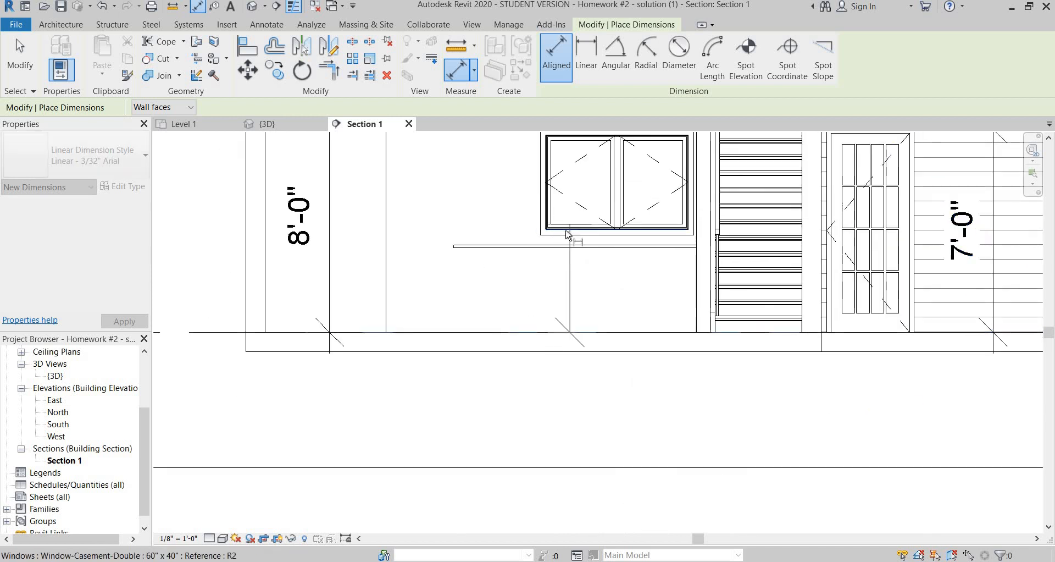
click(569, 233)
ctrl+scroll(561, 239, up, 3)
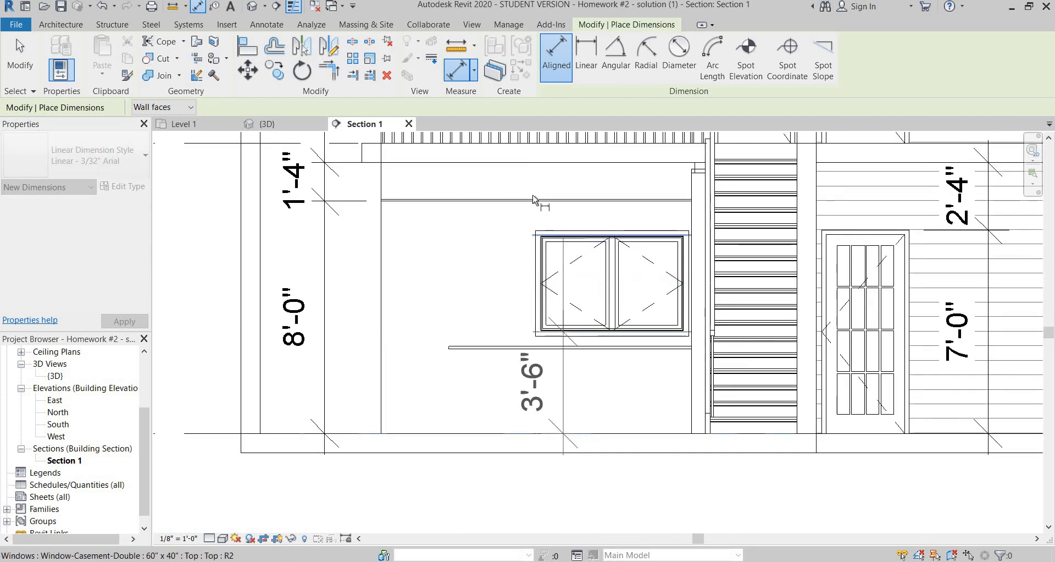
click(541, 234)
click(525, 214)
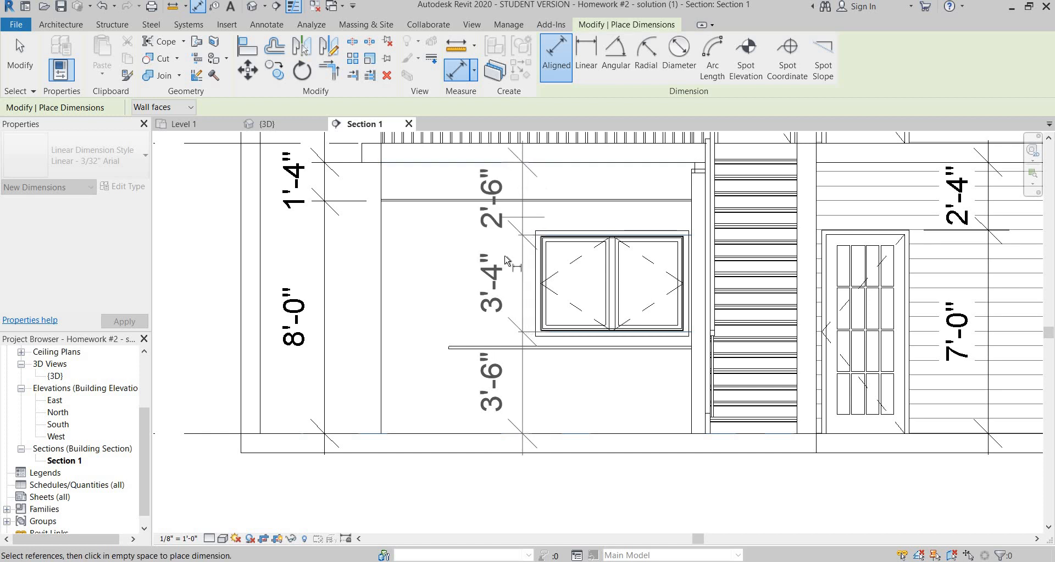
click(505, 281)
scroll(480, 281, down, 2)
key(Escape)
key(Escape)
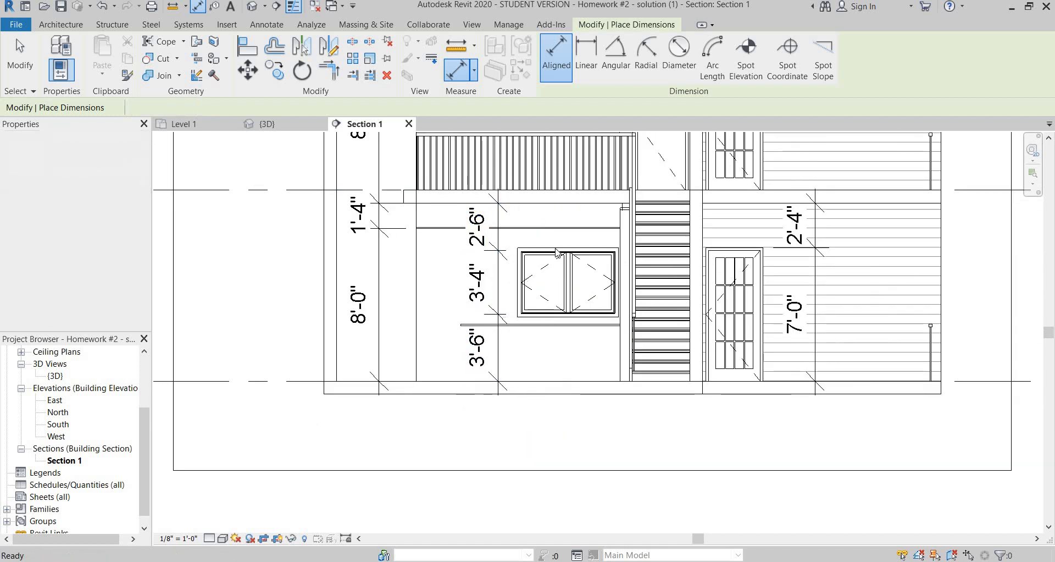
scroll(578, 211, down, 3)
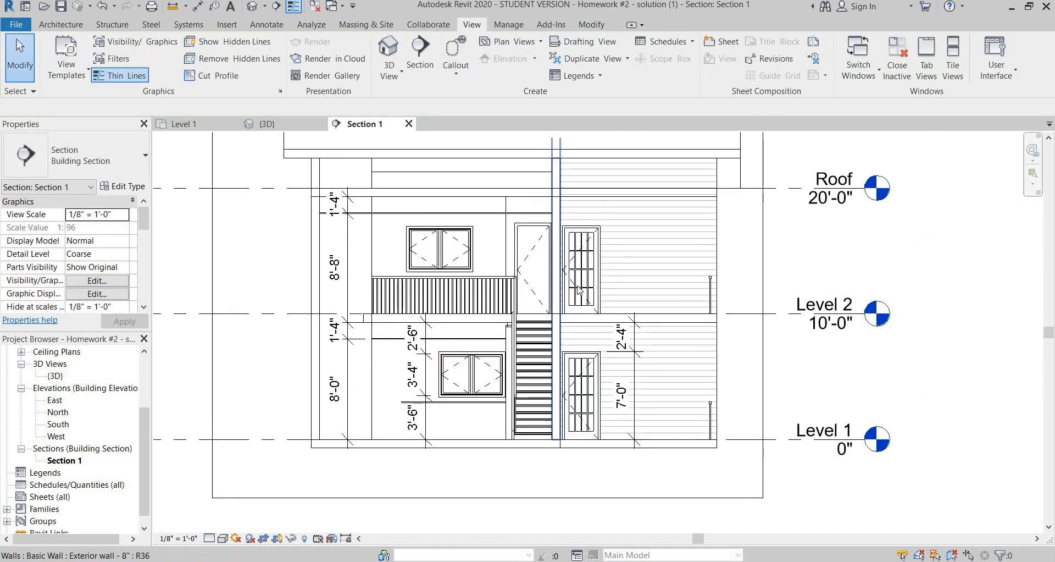
- Switch to the Homework #3 PDF, read the South elevation requirements, and return to Revit
key(alt+Tab)
scroll(550, 292, down, 5)
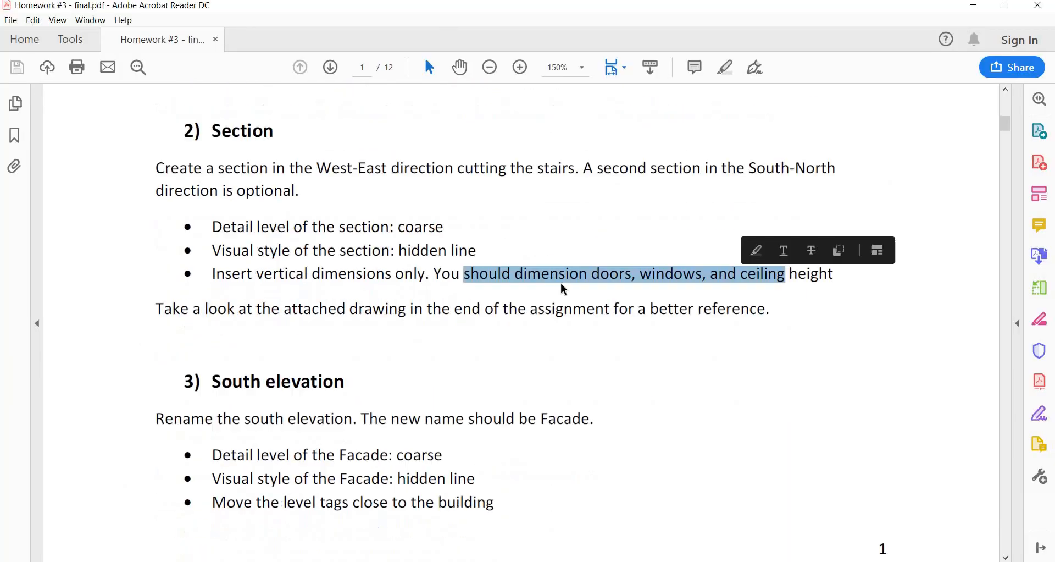
click(644, 295)
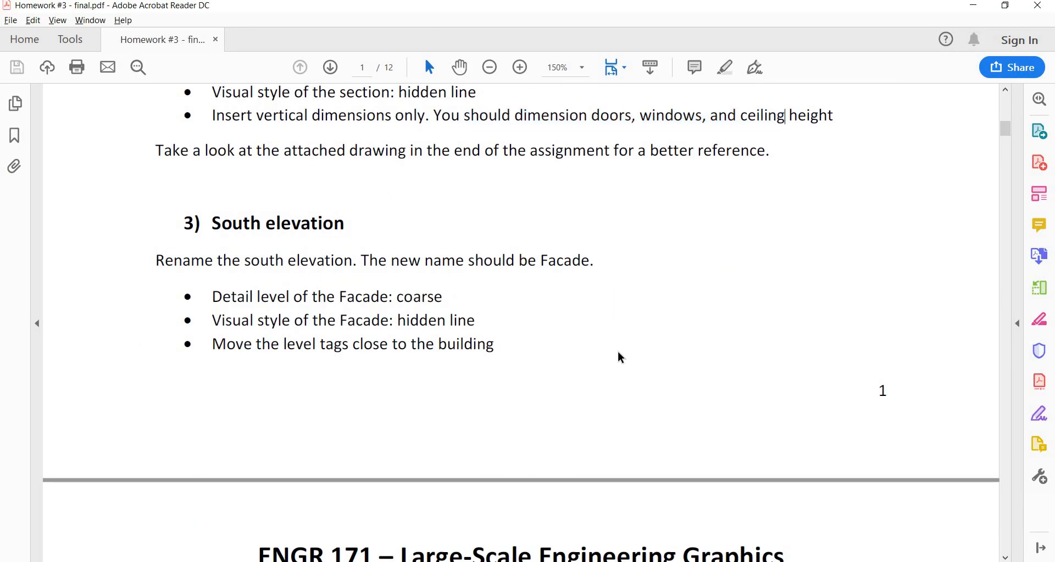
key(alt+Tab)
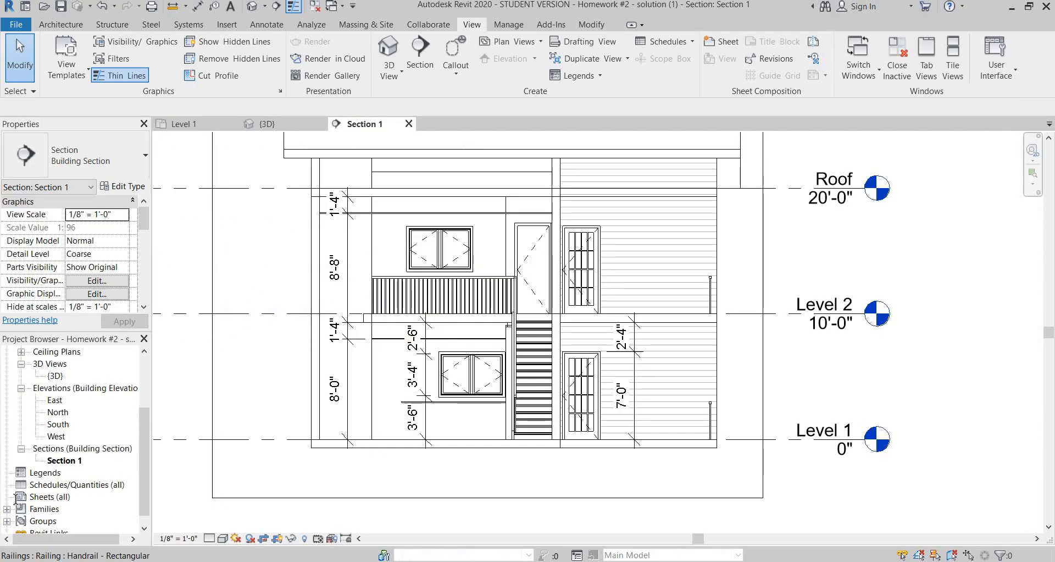
- Open the South elevation view and rename it as Facade
scroll(80, 439, up, 2)
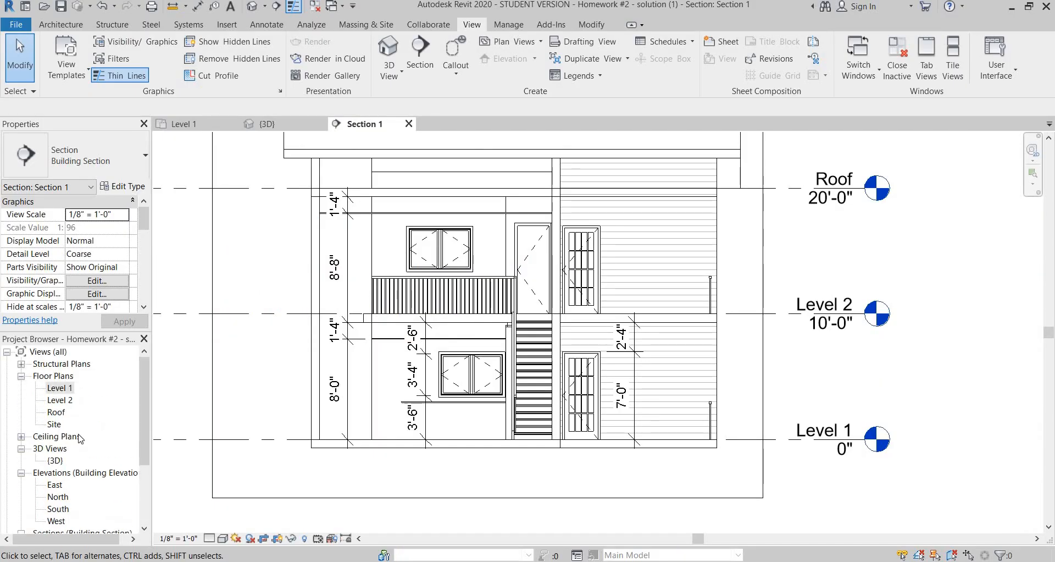
scroll(81, 438, down, 2)
double_click(59, 460)
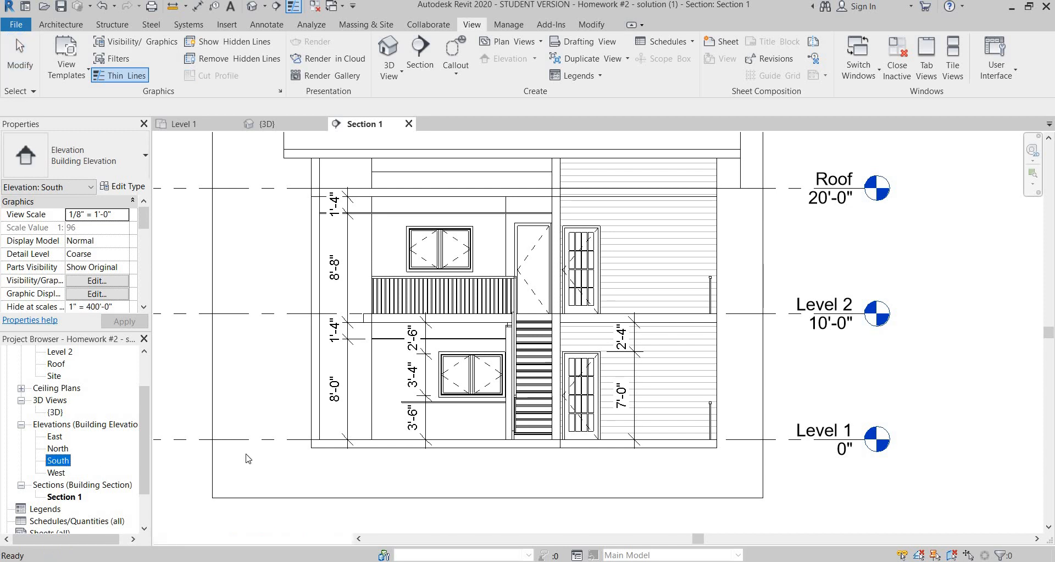
right_click(63, 462)
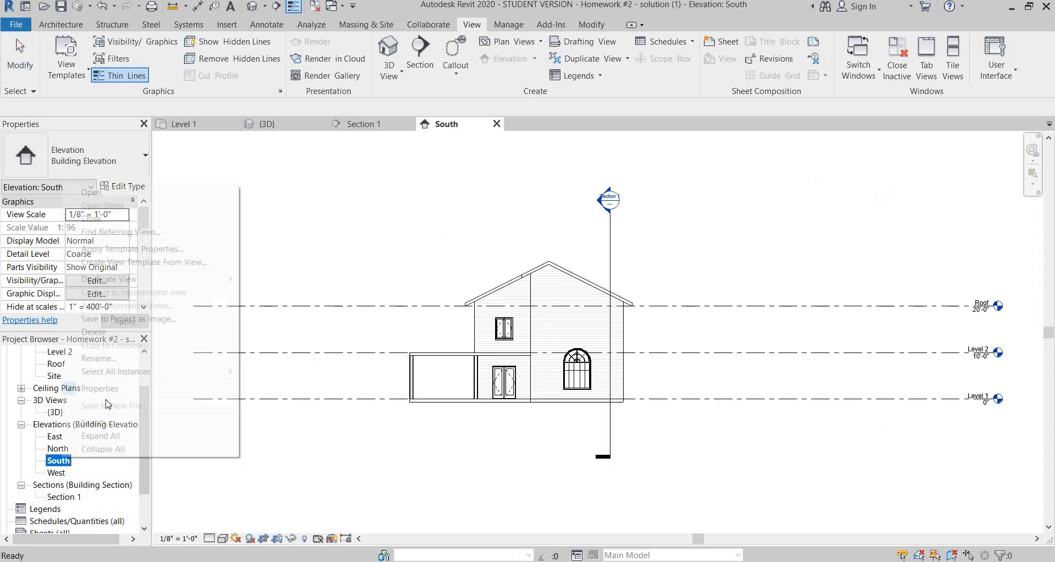
click(165, 359)
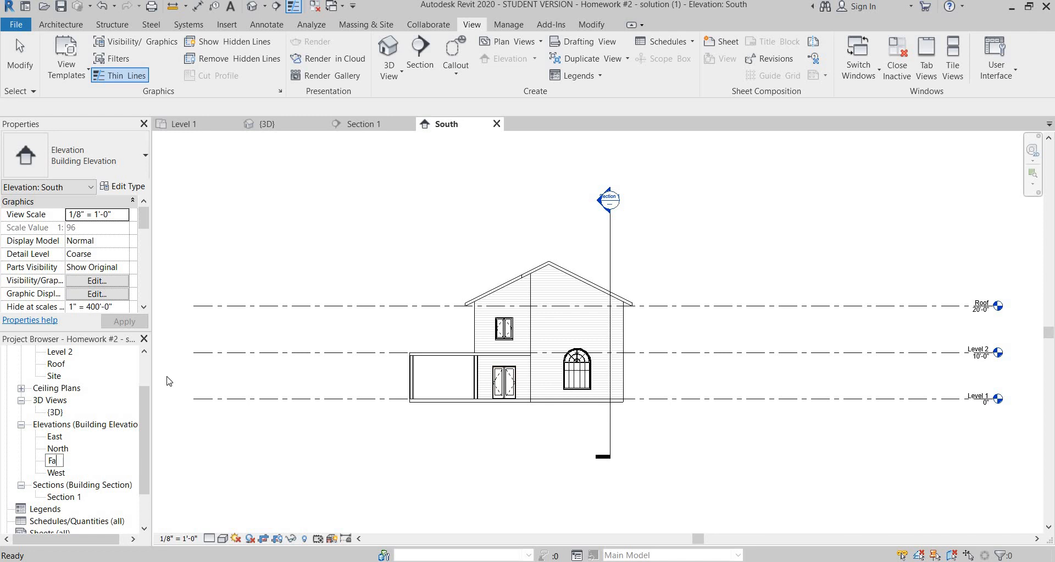
text(Facade)
key(Return)
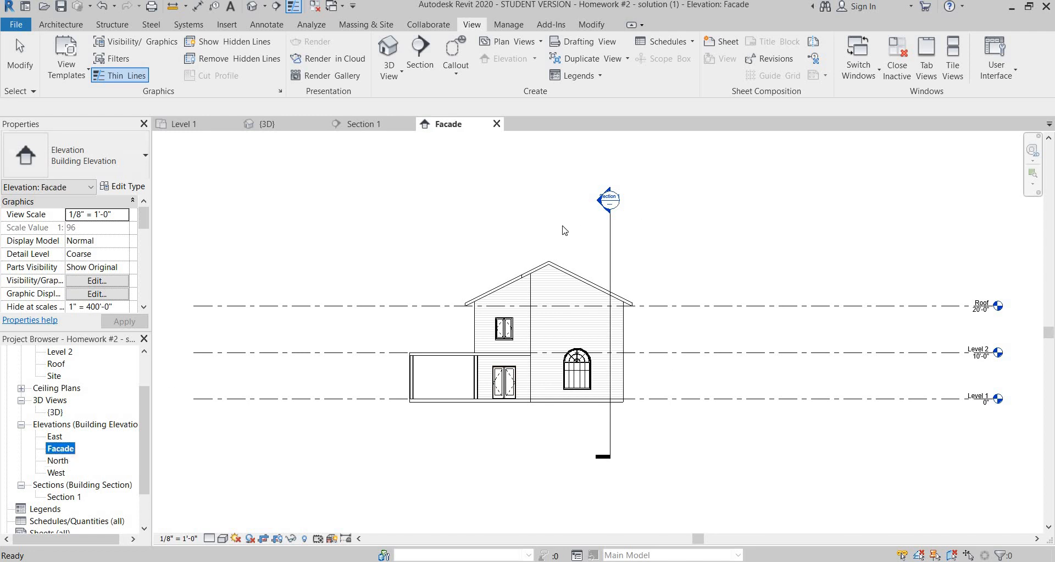
- Hide the section line in the Facade elevation and bring the level heads in close to the house's east wall
drag(705, 236, 587, 251)
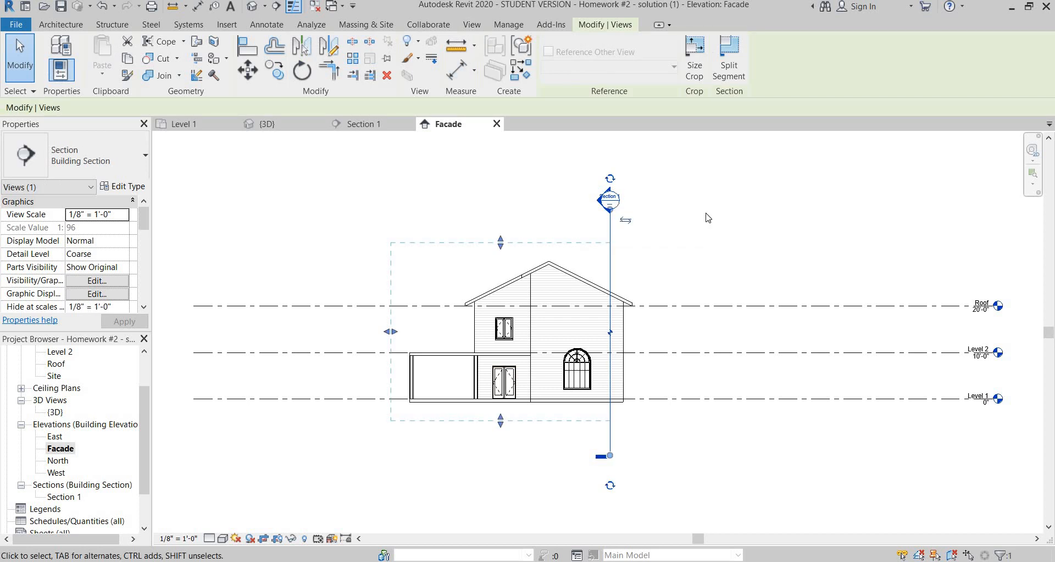
key(Escape)
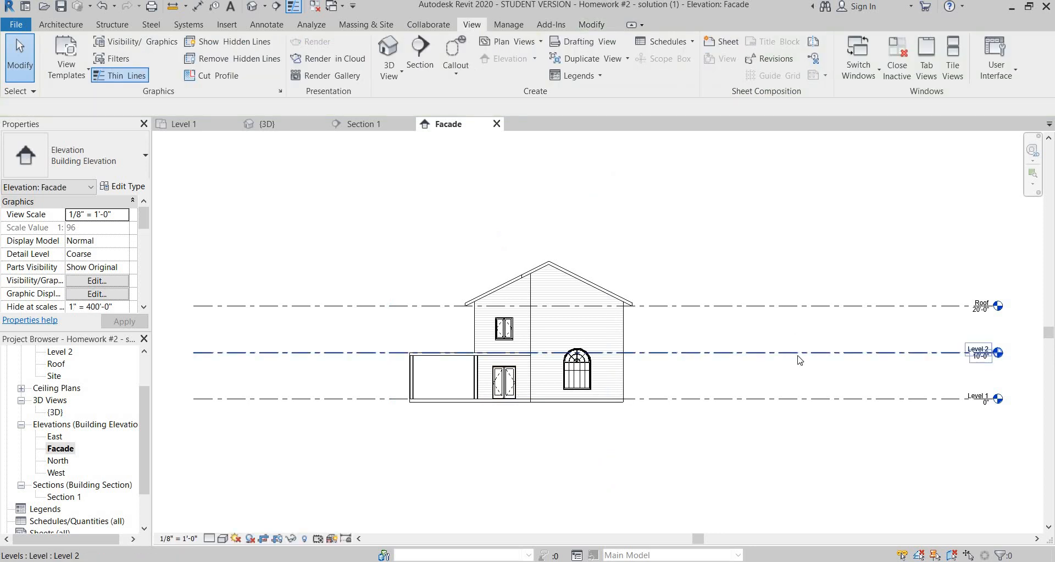
click(943, 367)
scroll(996, 358, up, 3)
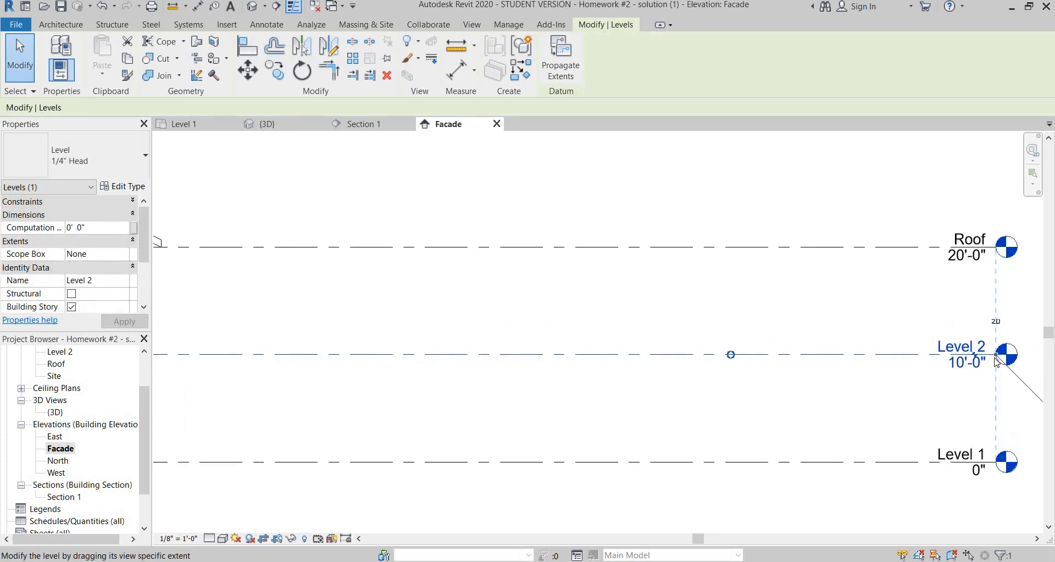
drag(996, 355, 499, 355)
scroll(970, 363, down, 1)
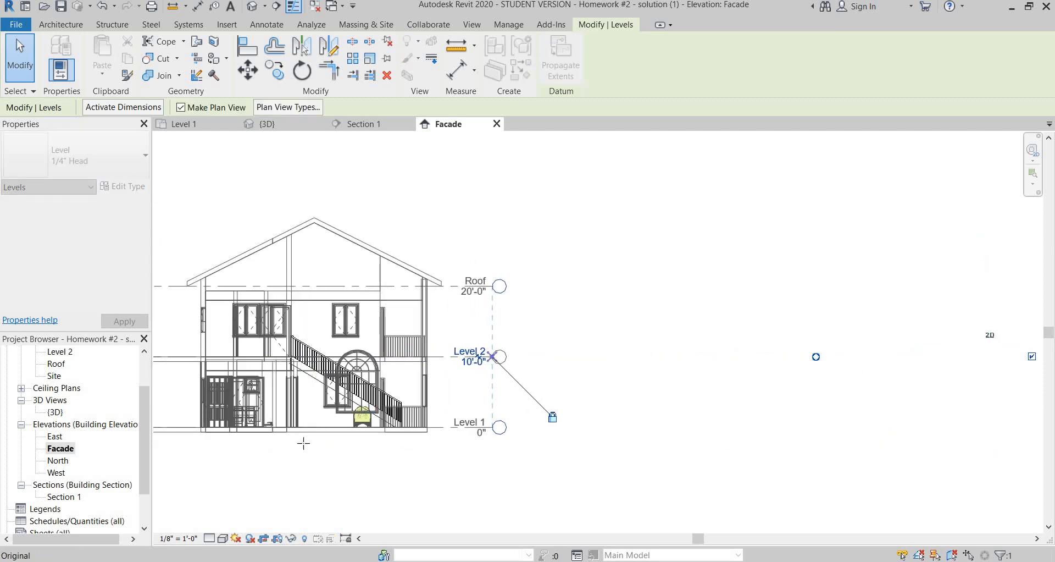
middle_drag(406, 450, 818, 437)
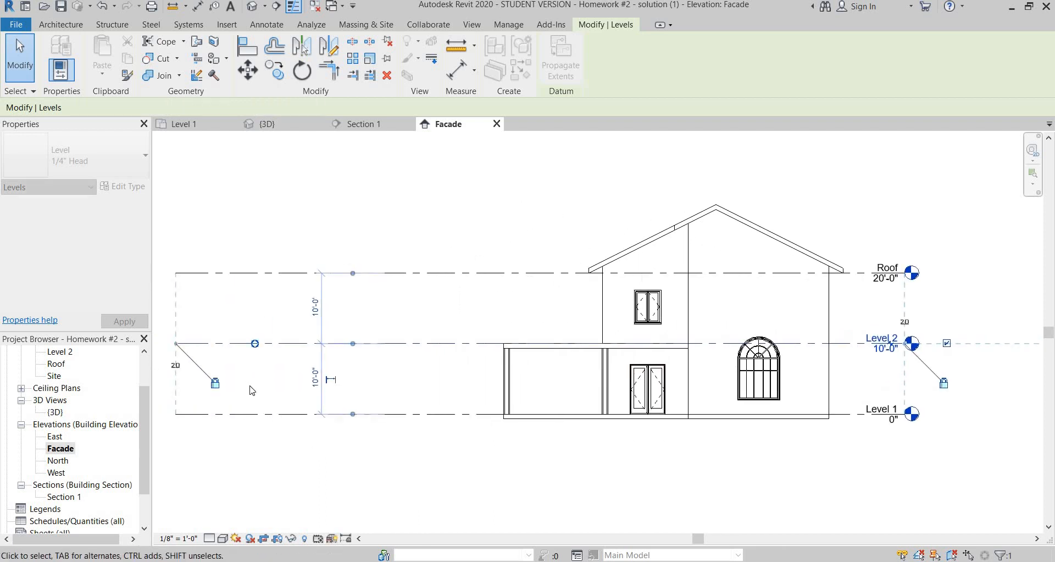
- Shorten the west ends of the level lines so they stop just beyond the porch
click(293, 414)
click(220, 415)
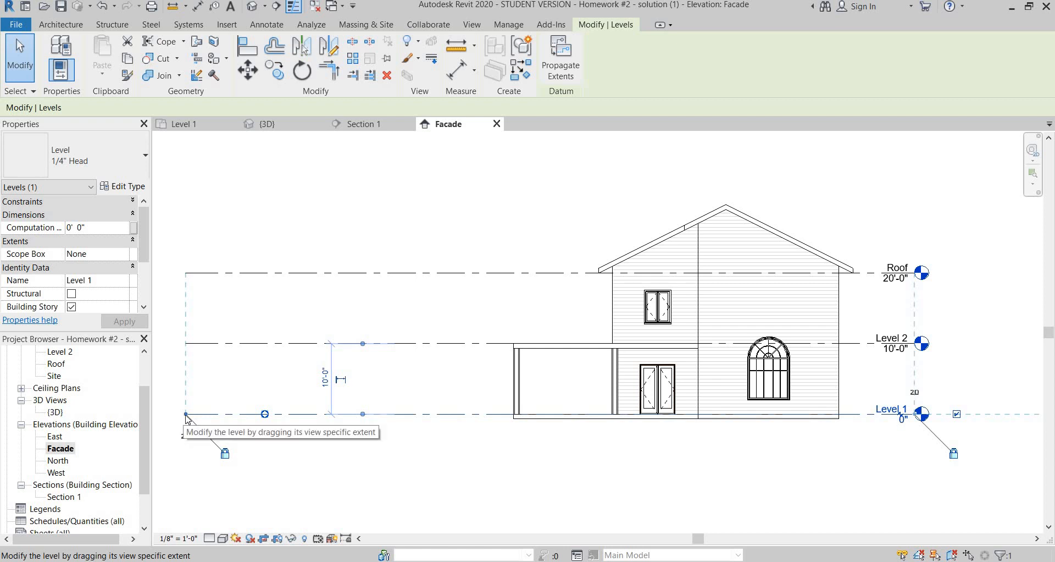
drag(206, 417, 481, 415)
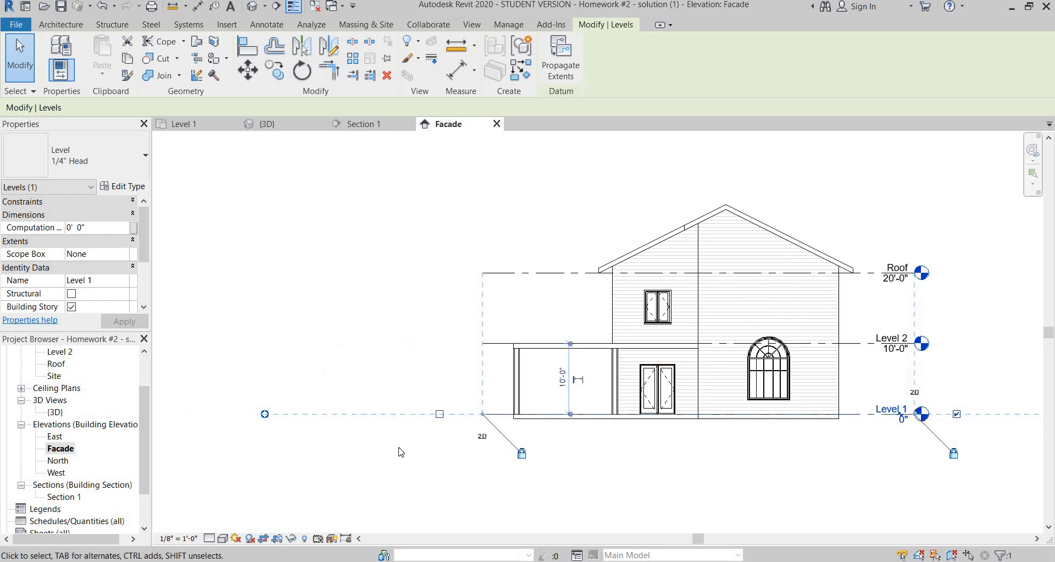
click(621, 435)
middle_drag(615, 436, 538, 441)
middle_click(538, 441)
middle_click(538, 441)
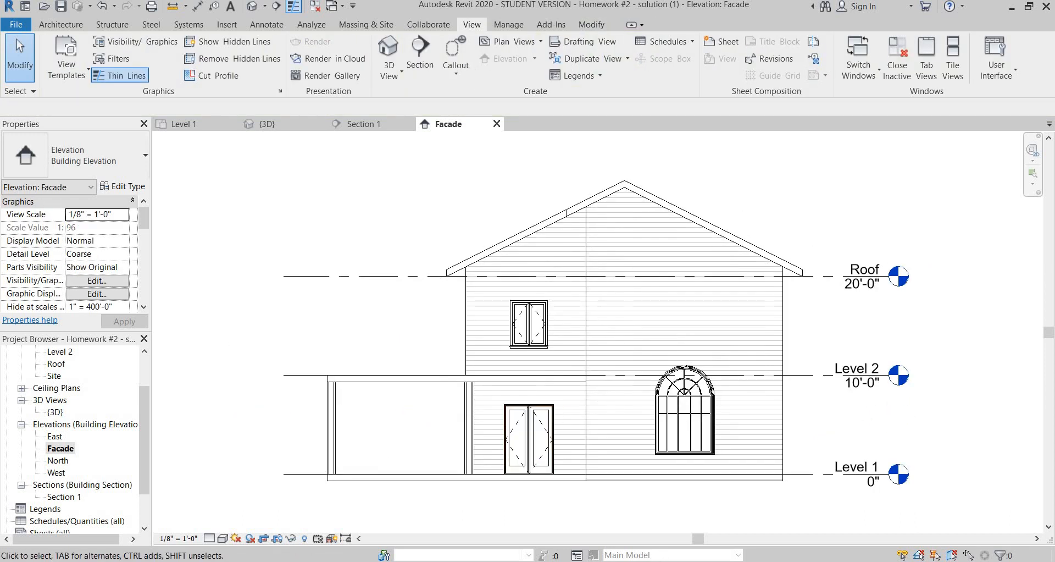
- Switch to the Homework #3 PDF and read the floor plan dimensioning requirements in item 4
click(654, 561)
scroll(500, 420, down, 10)
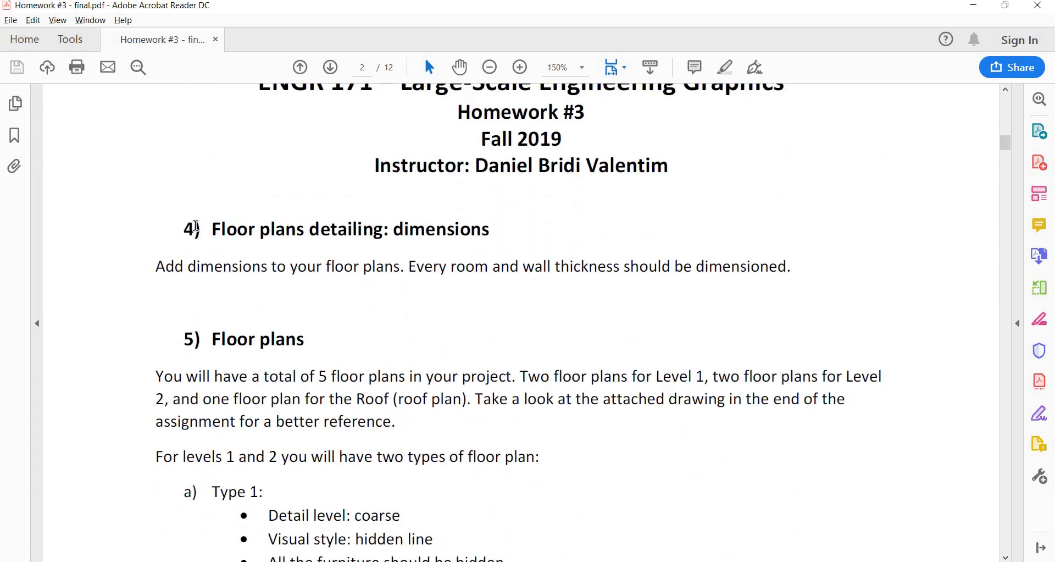
drag(196, 226, 473, 229)
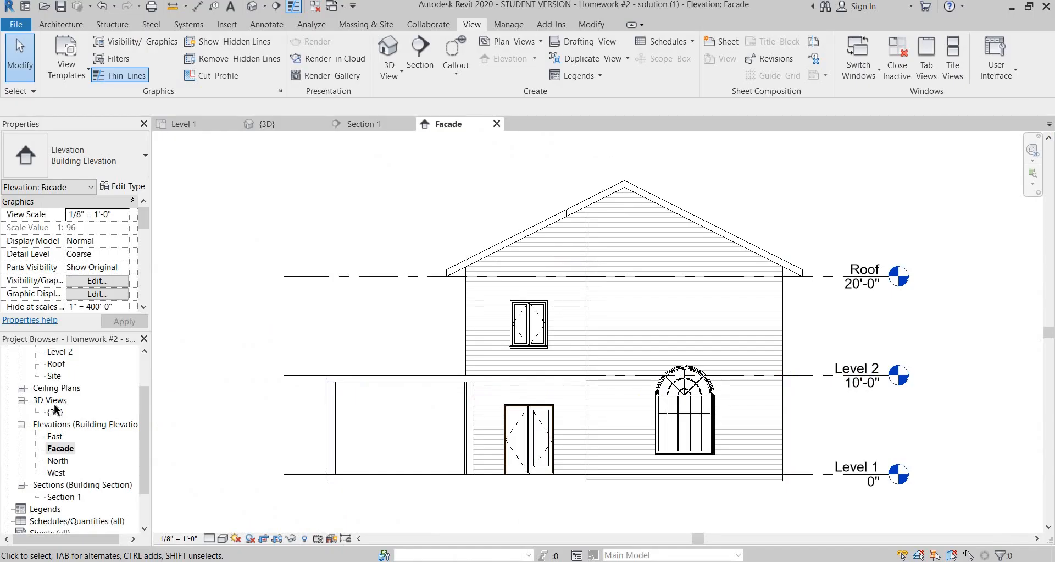
- In Revit's Level 1 floor plan, place an aligned dimension string below the south side covering both rooms' widths and the wall thicknesses
scroll(83, 408, up, 2)
double_click(60, 388)
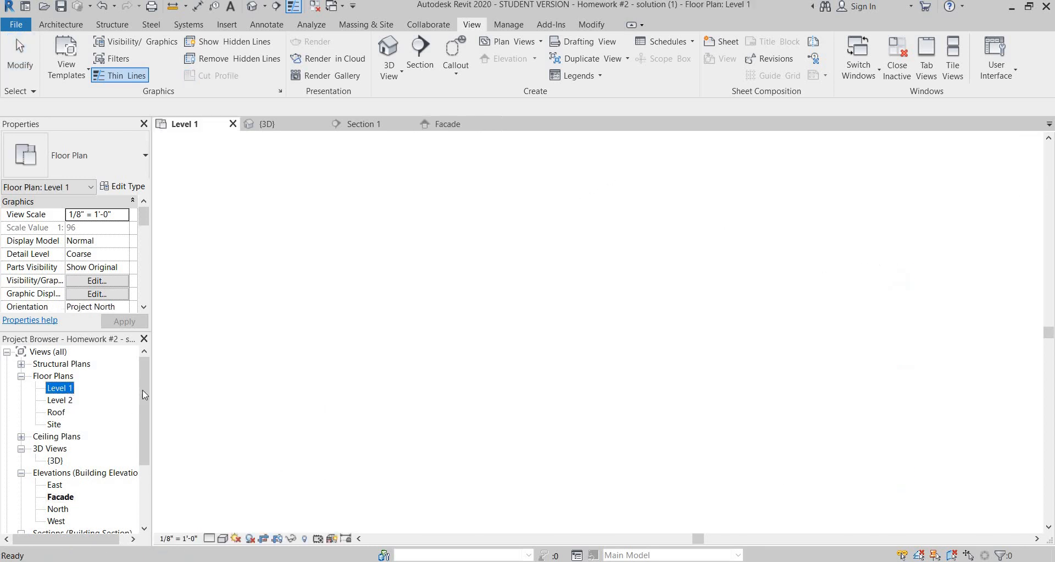
middle_drag(250, 278, 278, 297)
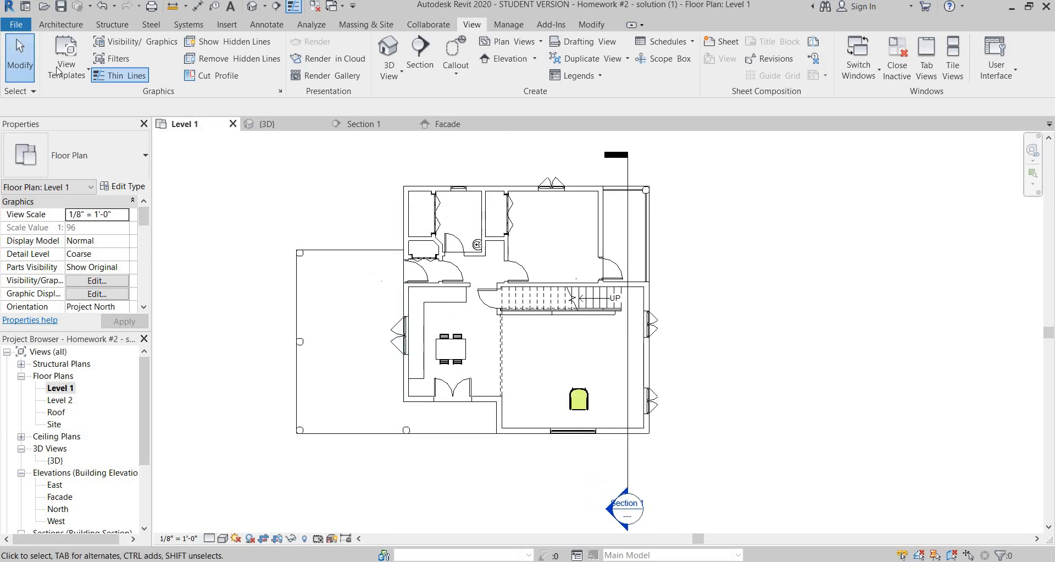
key(d)
key(i)
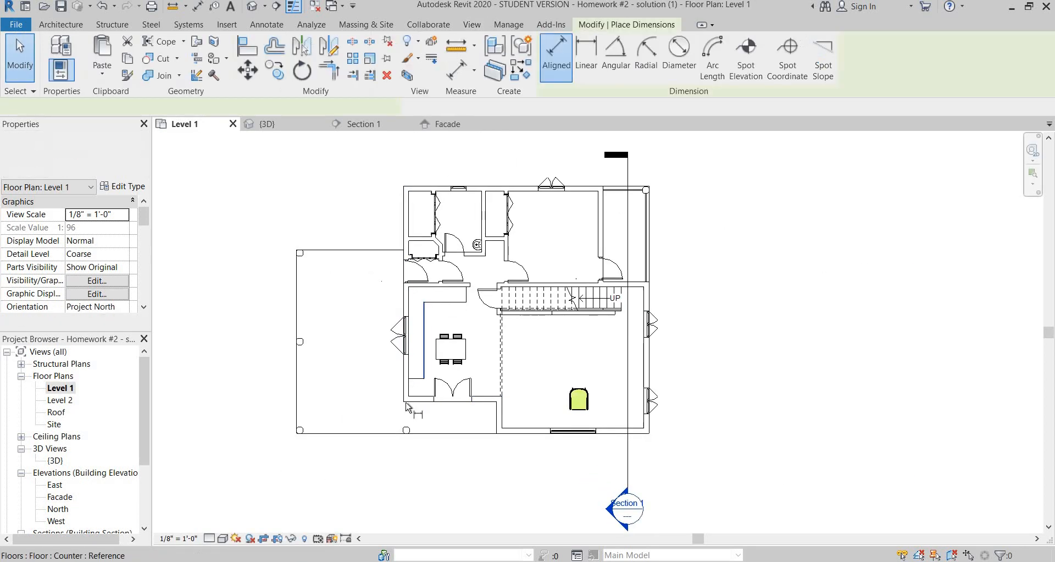
click(410, 389)
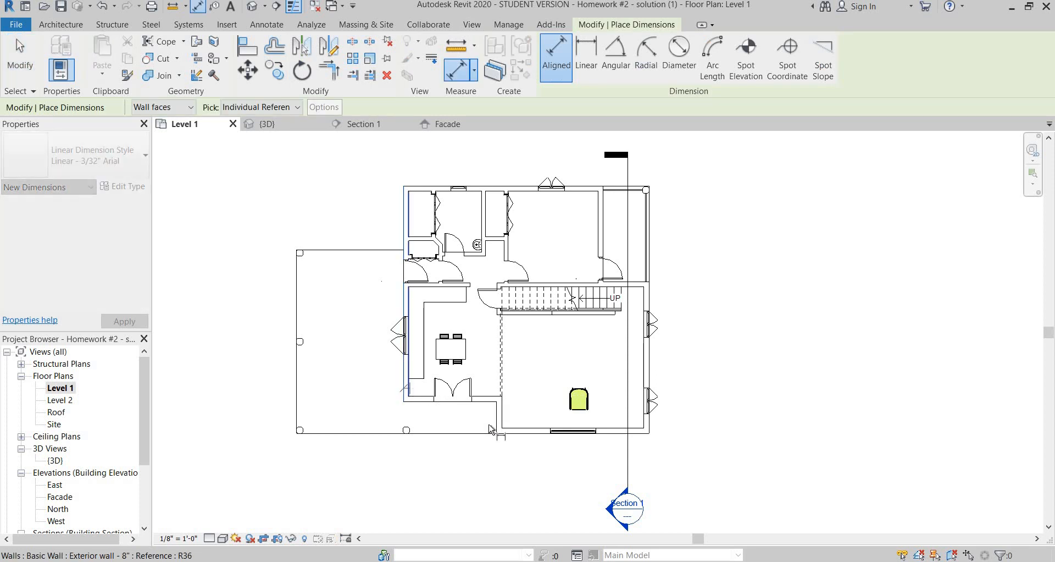
scroll(493, 424, up, 2)
click(500, 420)
click(508, 418)
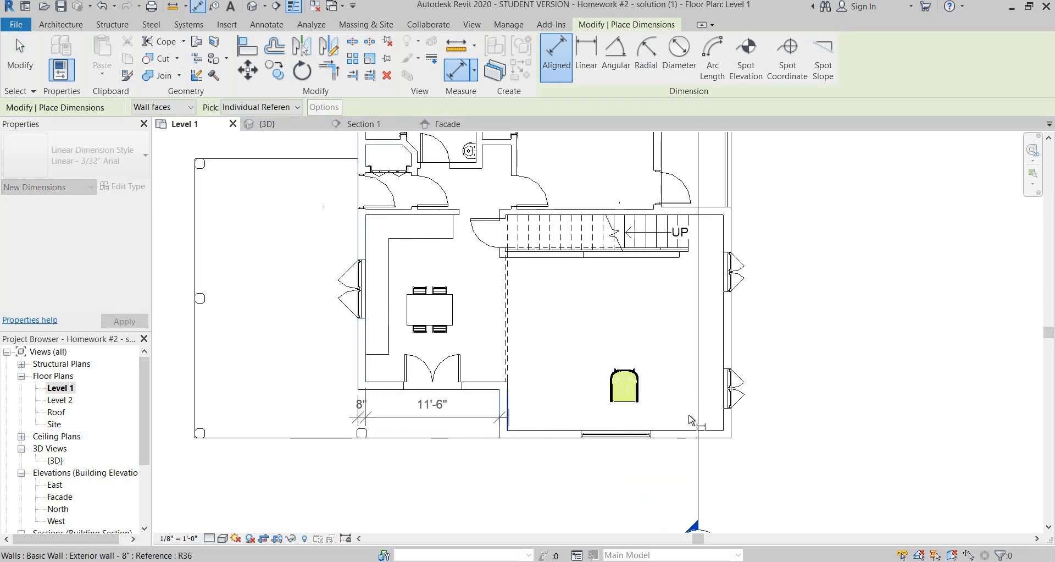
click(723, 423)
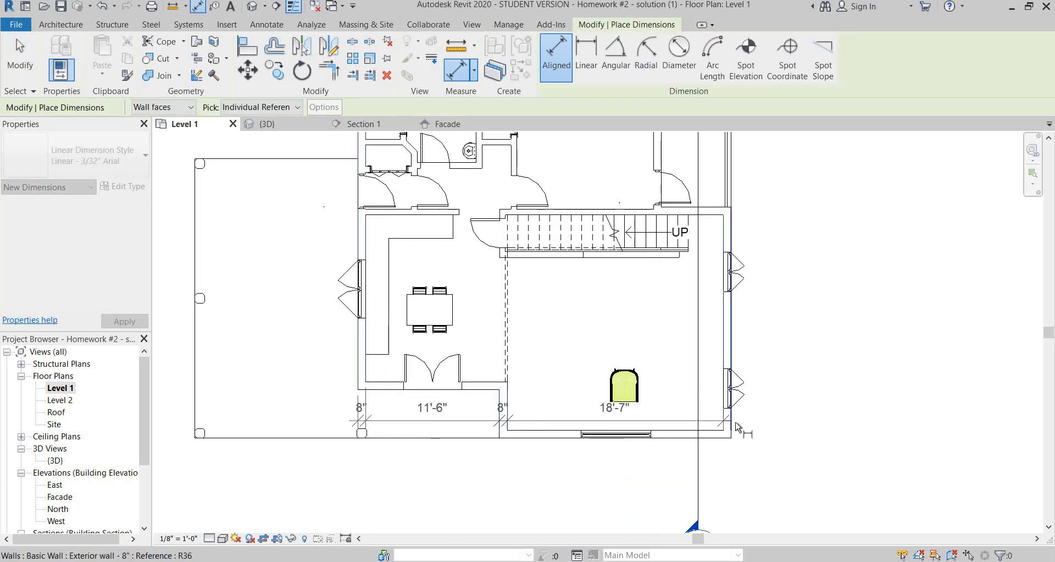
click(739, 476)
key(Escape)
key(Escape)
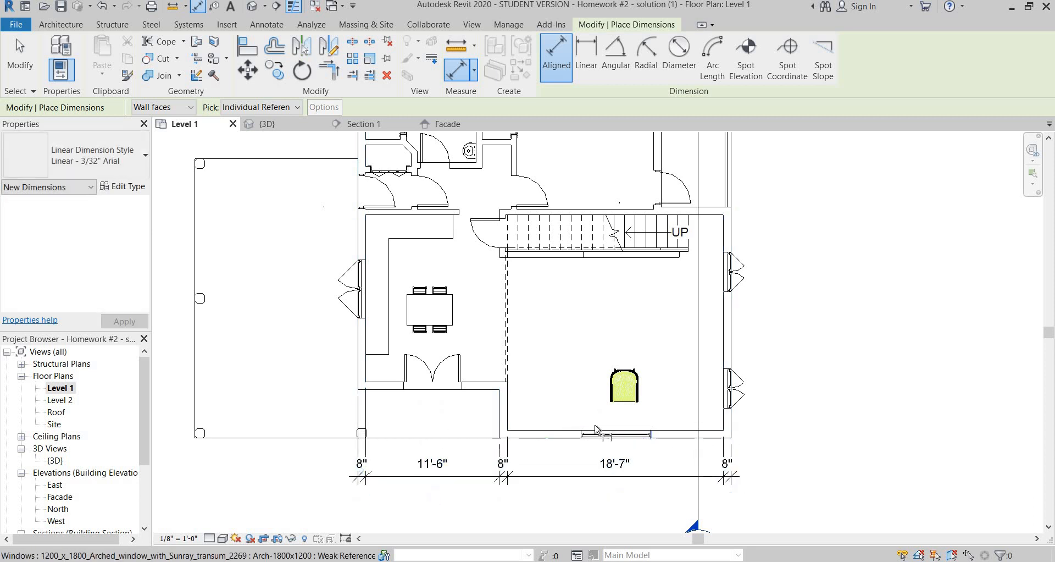
- Switch to the Homework #3 PDF, read the item 5 requirements for the two floor plan types, and return to Revit
key(alt+Tab)
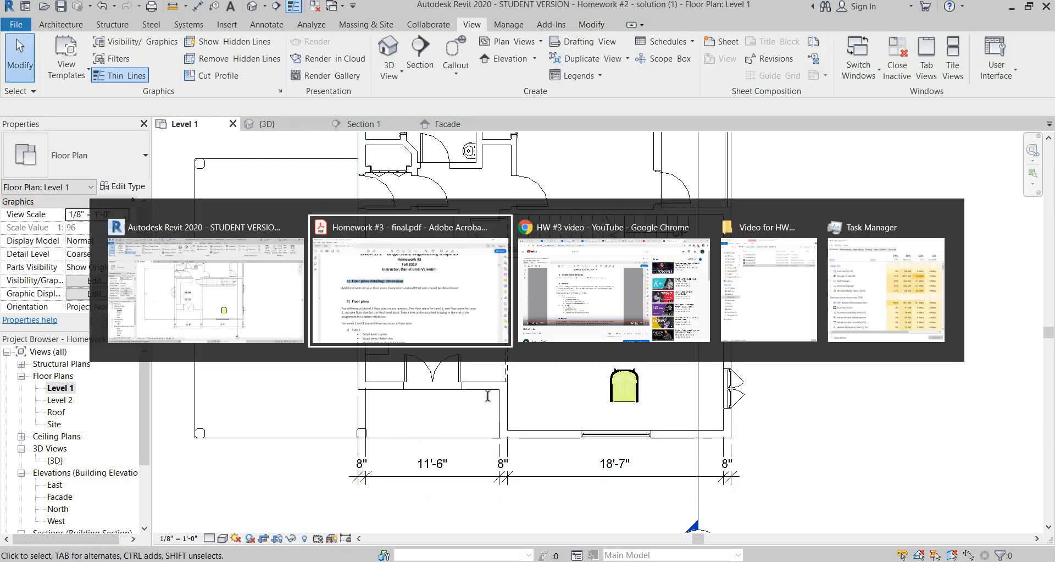
scroll(324, 319, down, 2)
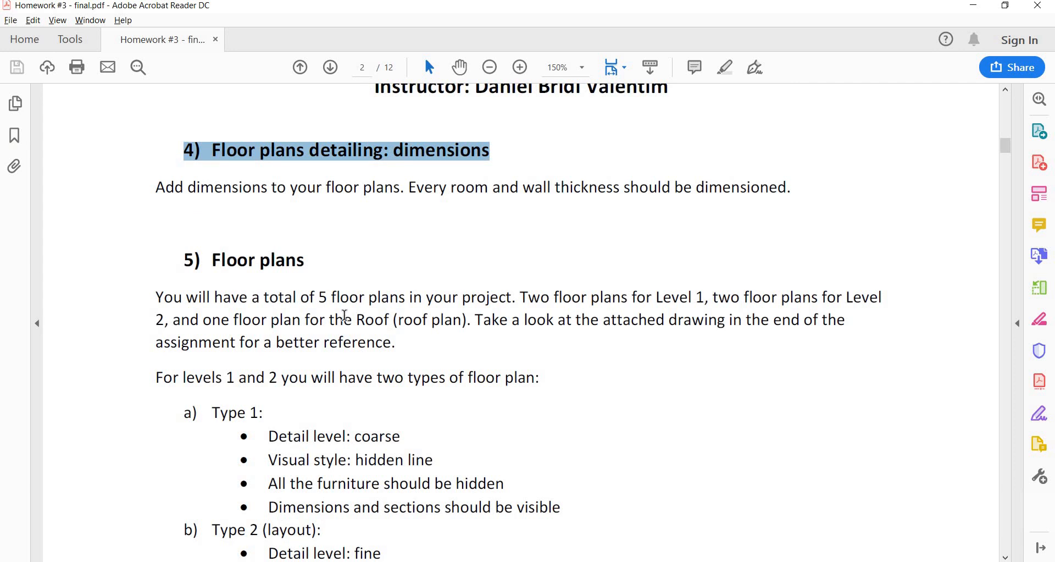
click(530, 356)
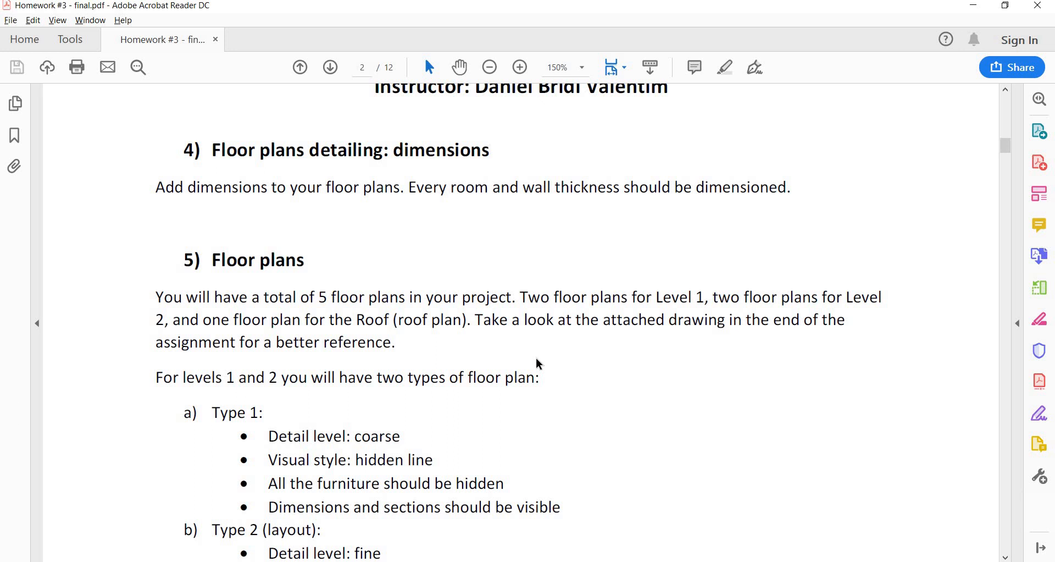
key(alt+Tab)
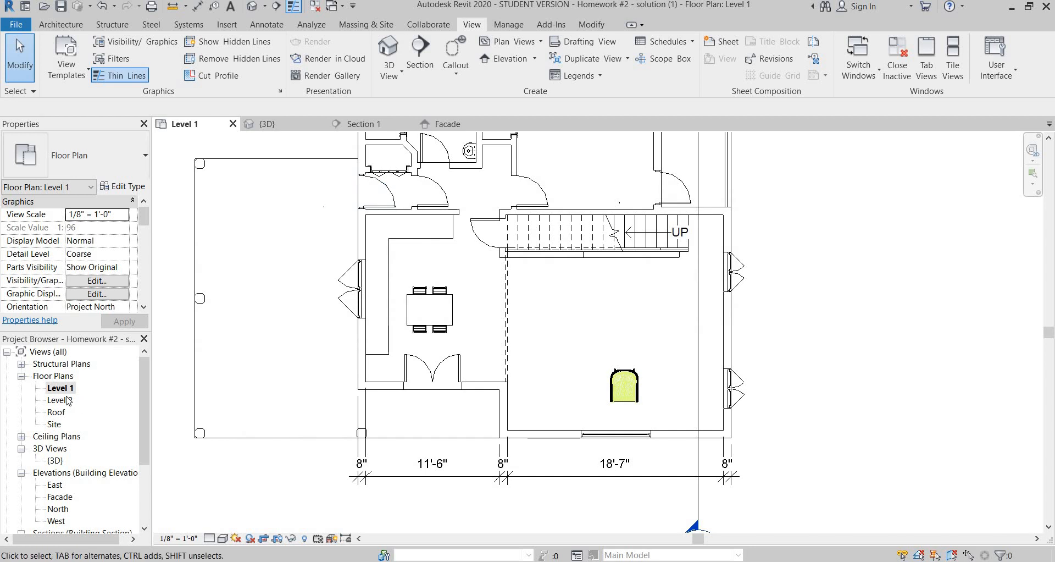
- Duplicate the Level 1 floor plan view without its detailing
click(66, 390)
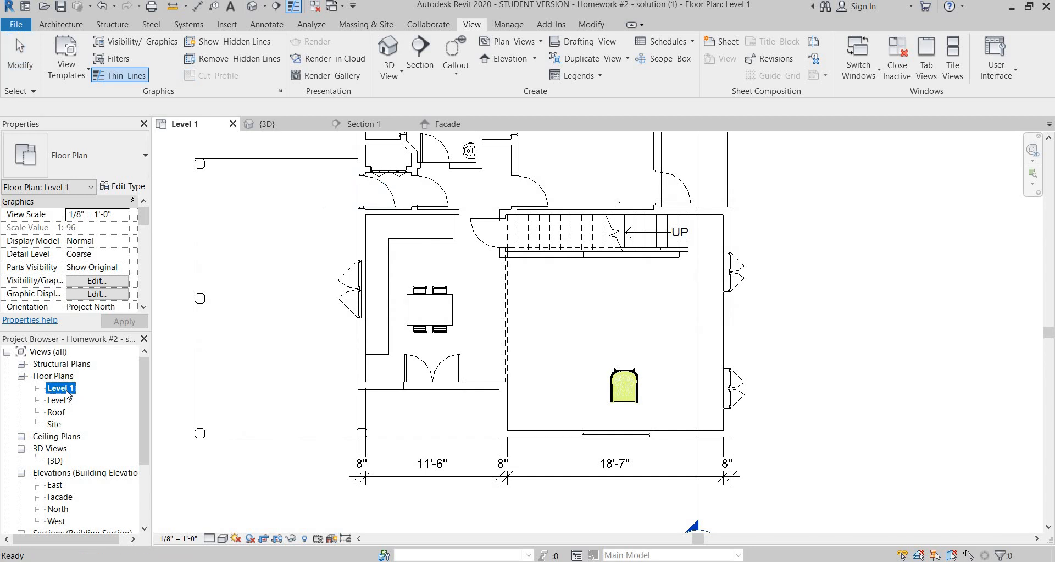
right_click(67, 391)
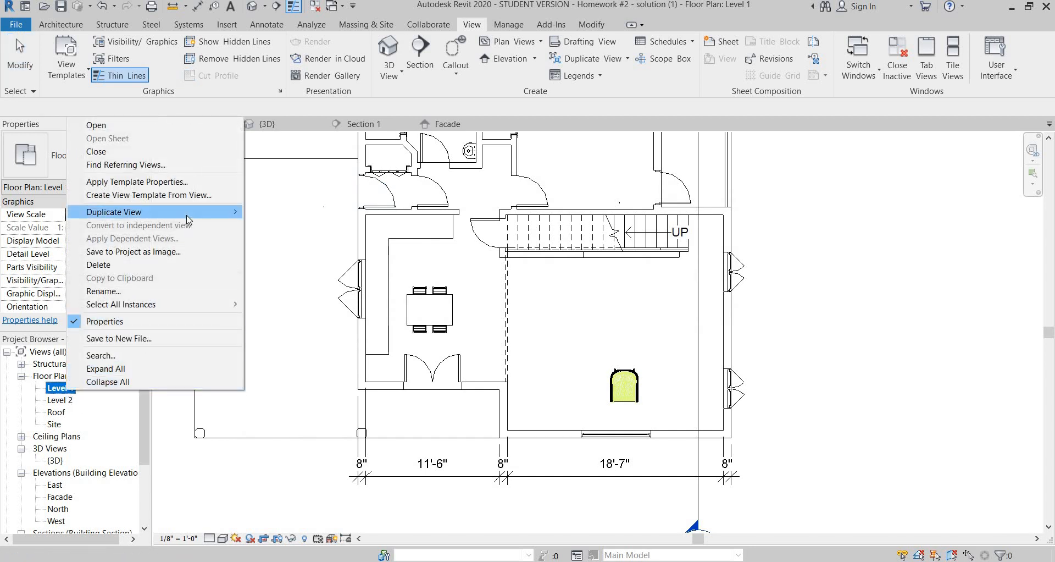
mouse_move(187, 220)
click(291, 224)
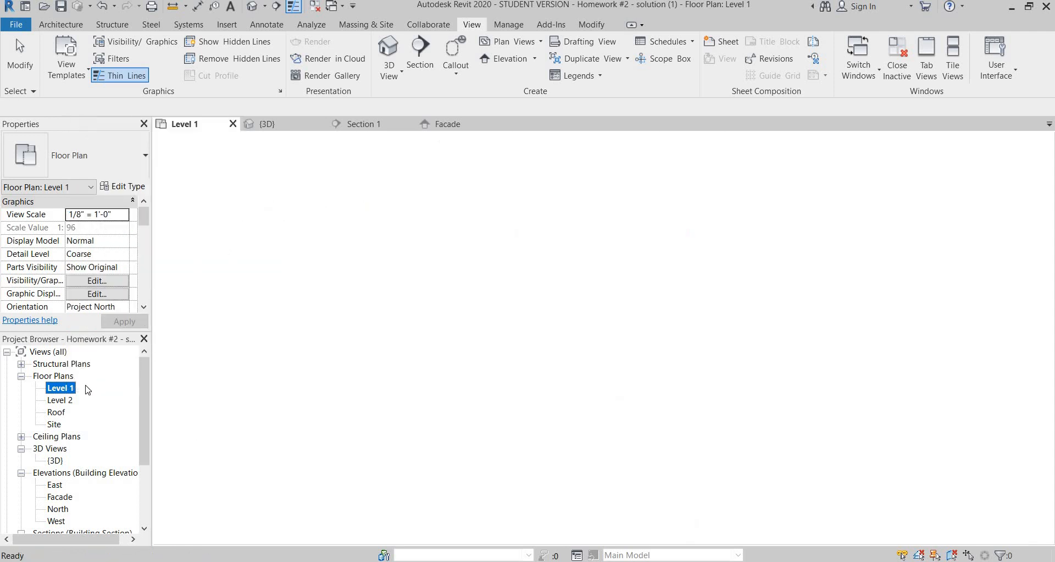
- Rename the original Level 1 floor plan as "Level 1 - dimensions" and agree to rename the corresponding level and views
click(61, 388)
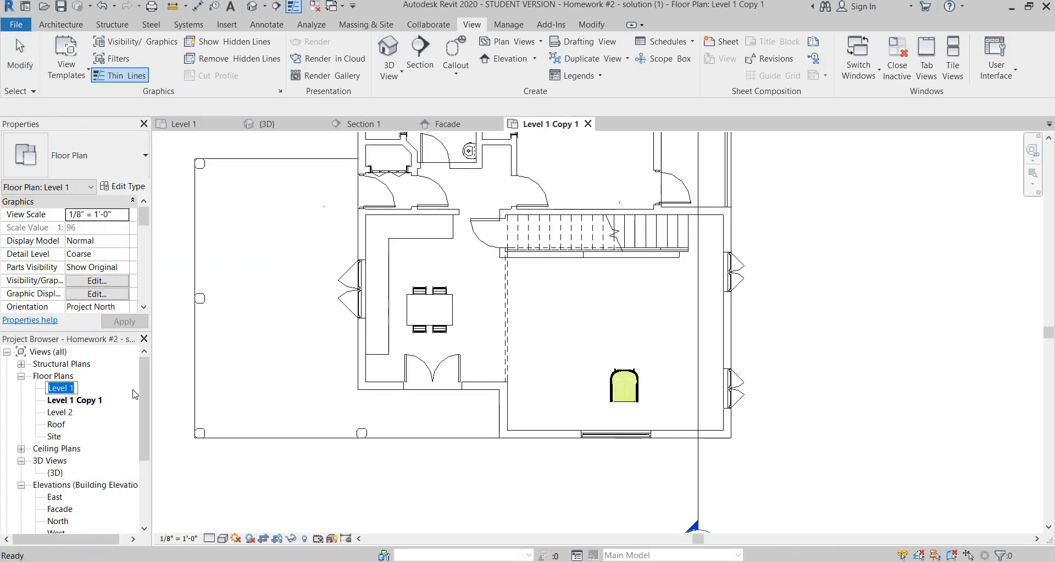
text(- dimen)
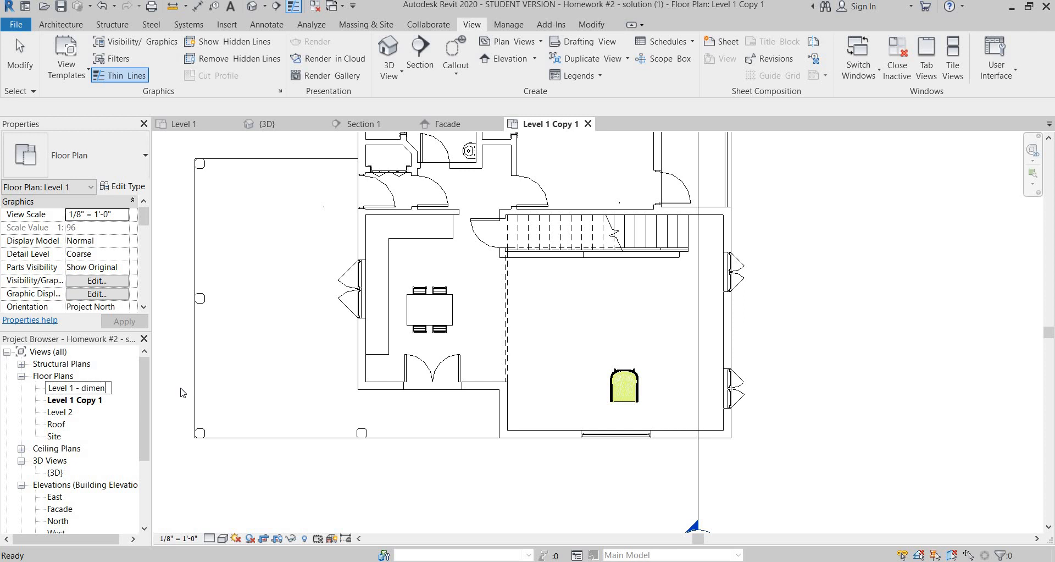
text(sions)
key(Return)
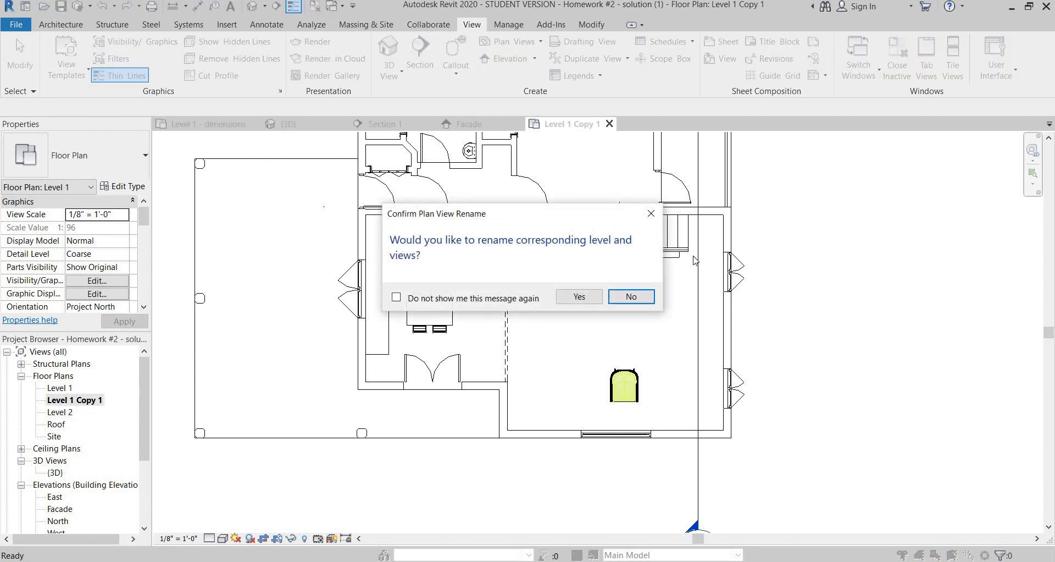
click(593, 297)
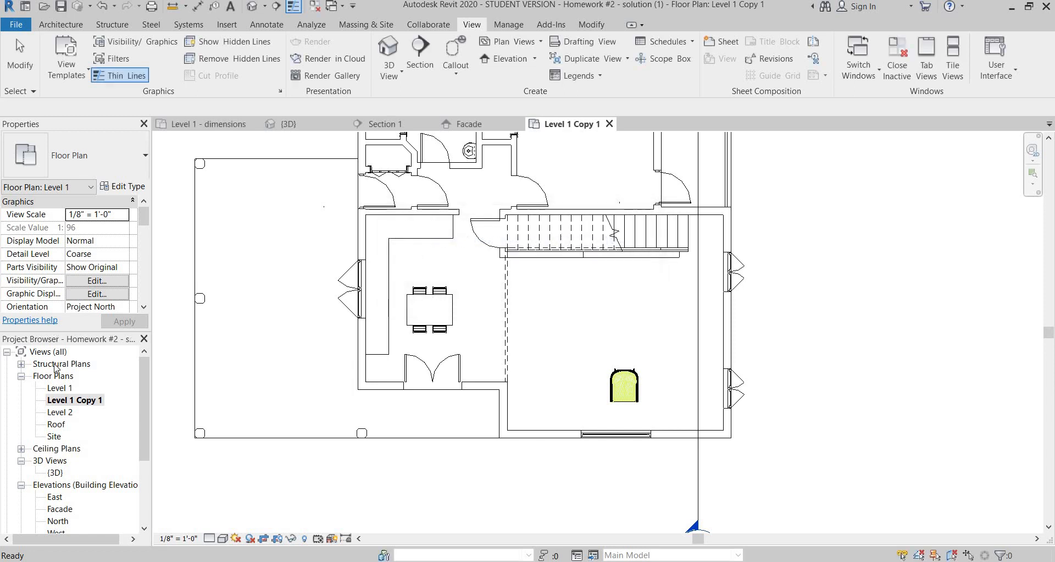
- Rename the duplicated Level 1 floor plan as "Level 1 - layout"
click(88, 404)
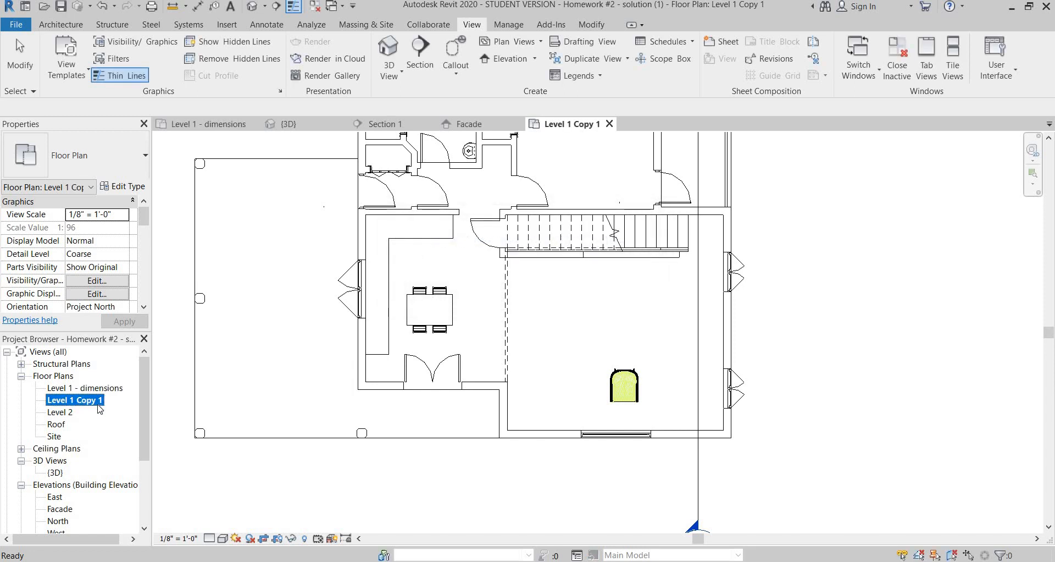
click(82, 406)
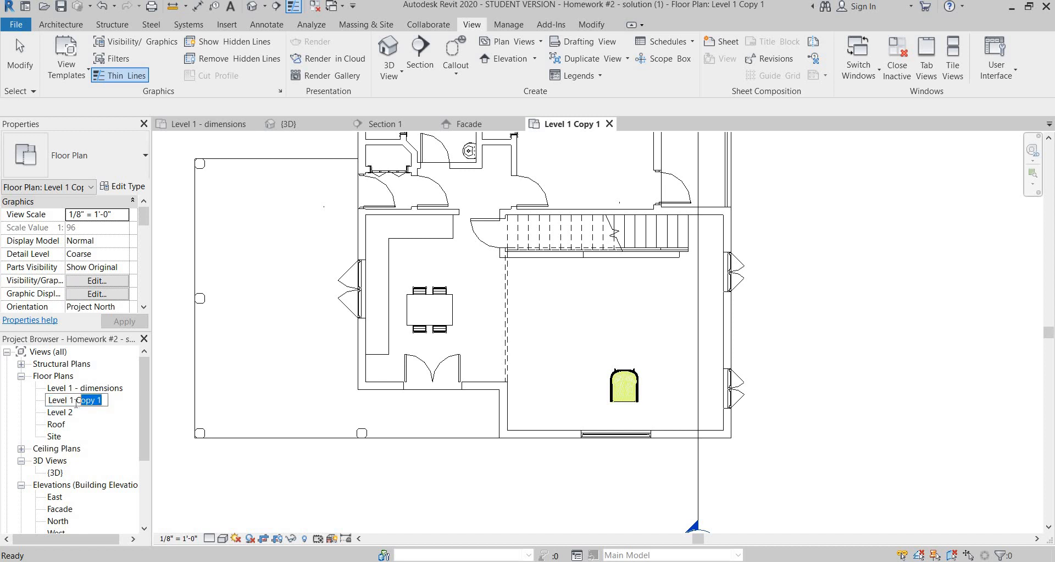
text(- layout)
key(Return)
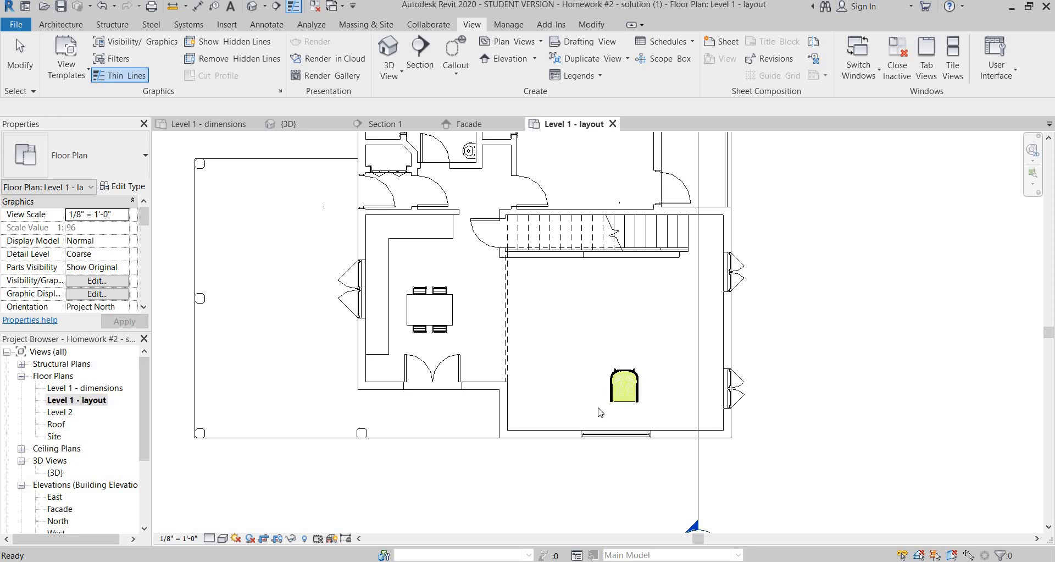
middle_drag(593, 350, 601, 397)
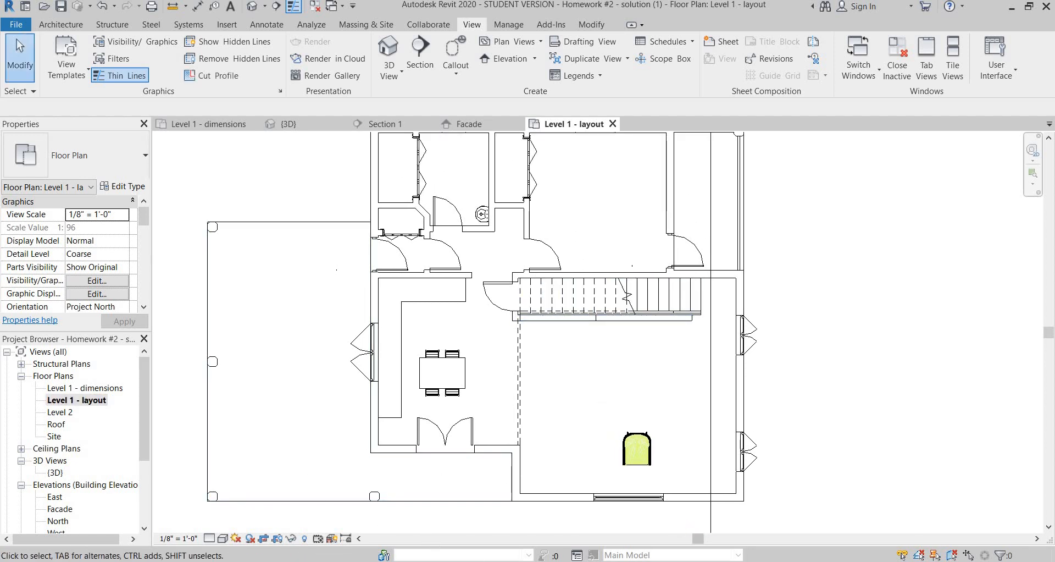
- Switch to the Homework #3 PDF, read the Type 1 floor plan requirements in item 5, and return to Revit
key(alt+Tab)
scroll(499, 443, down, 5)
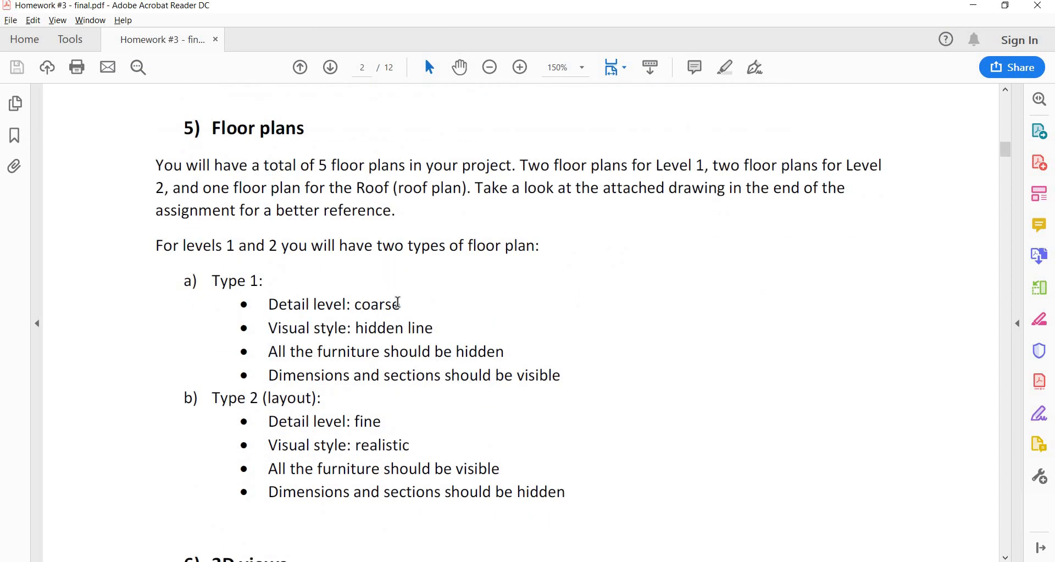
triple_click(399, 302)
drag(405, 306, 424, 321)
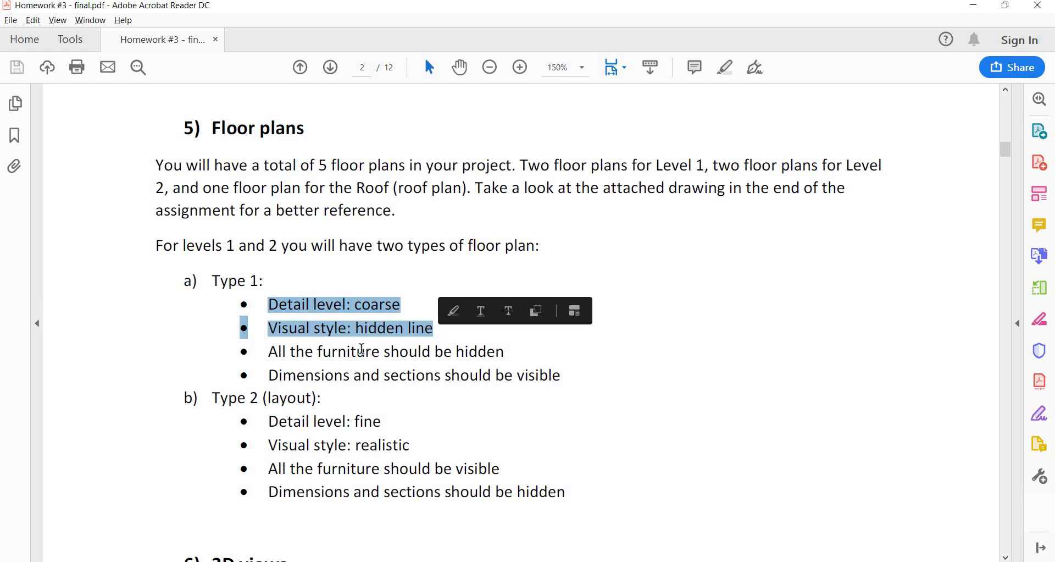
drag(505, 351, 318, 352)
drag(384, 375, 579, 407)
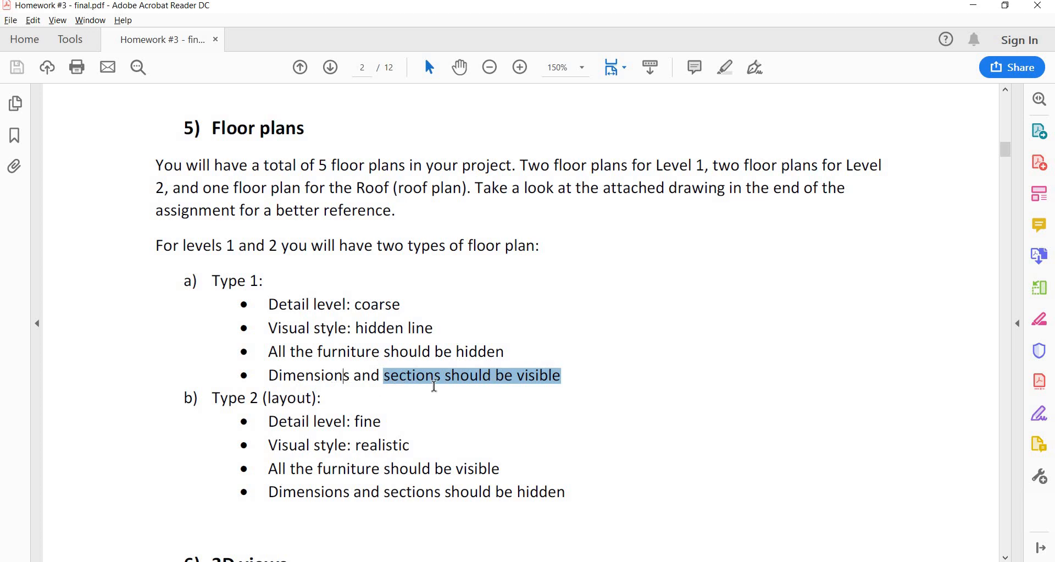
drag(437, 379, 268, 378)
key(alt+Tab)
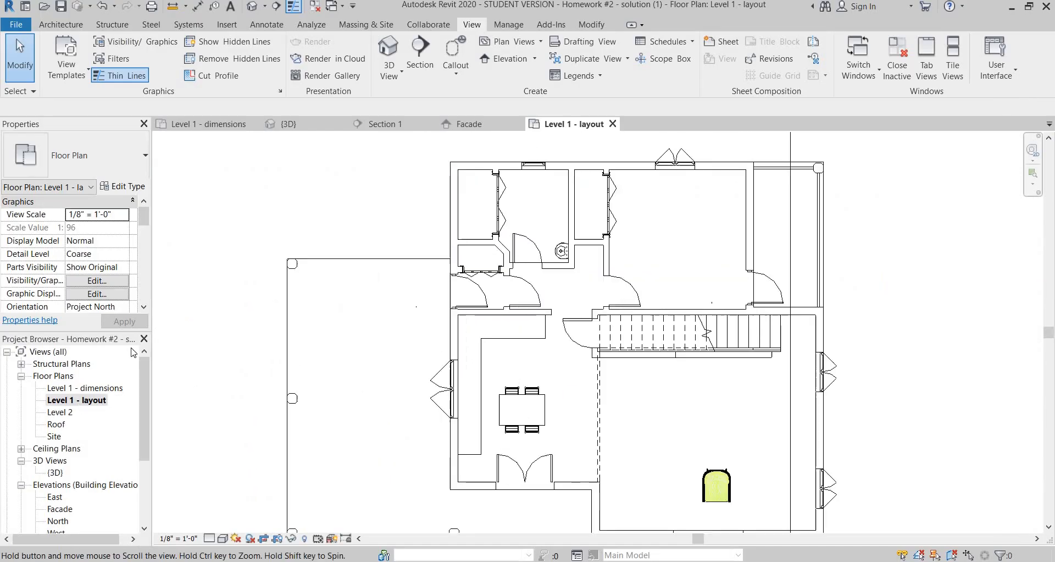
- Open the Level 1 - dimensions floor plan and hide its Furniture category through the Visibility/Graphic Overrides
double_click(83, 387)
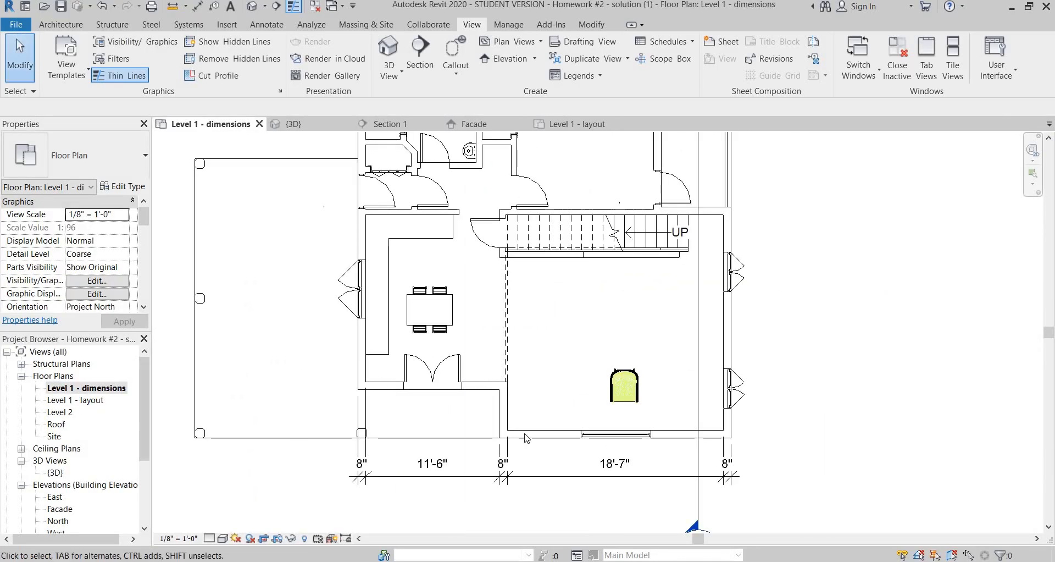
click(631, 395)
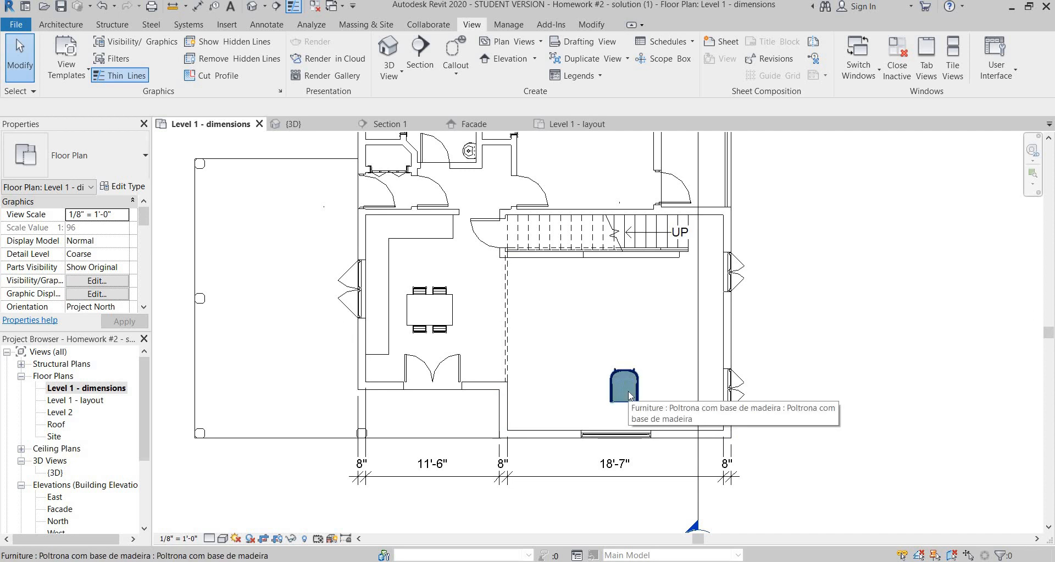
key(v)
key(g)
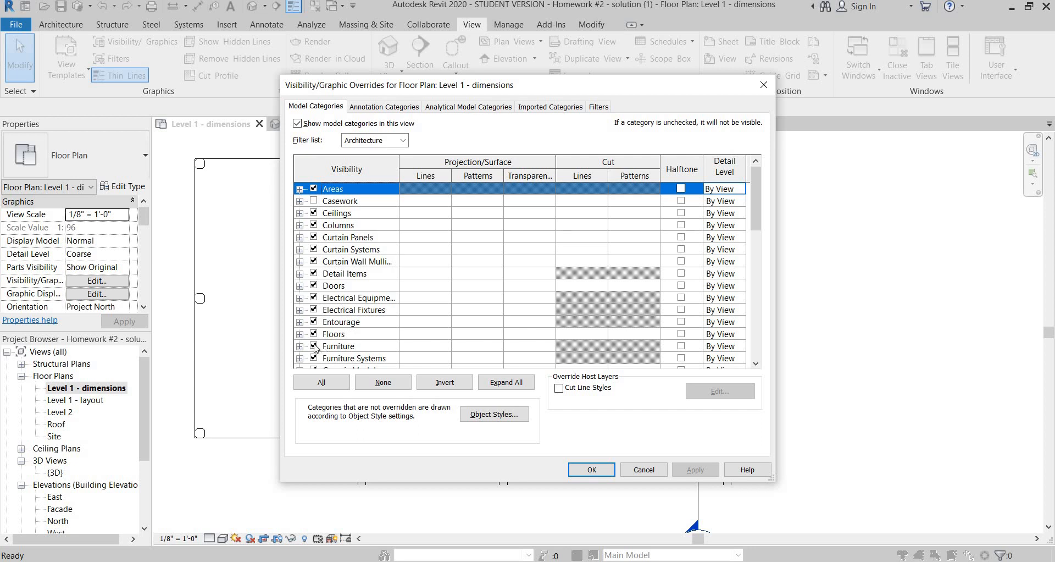
click(592, 469)
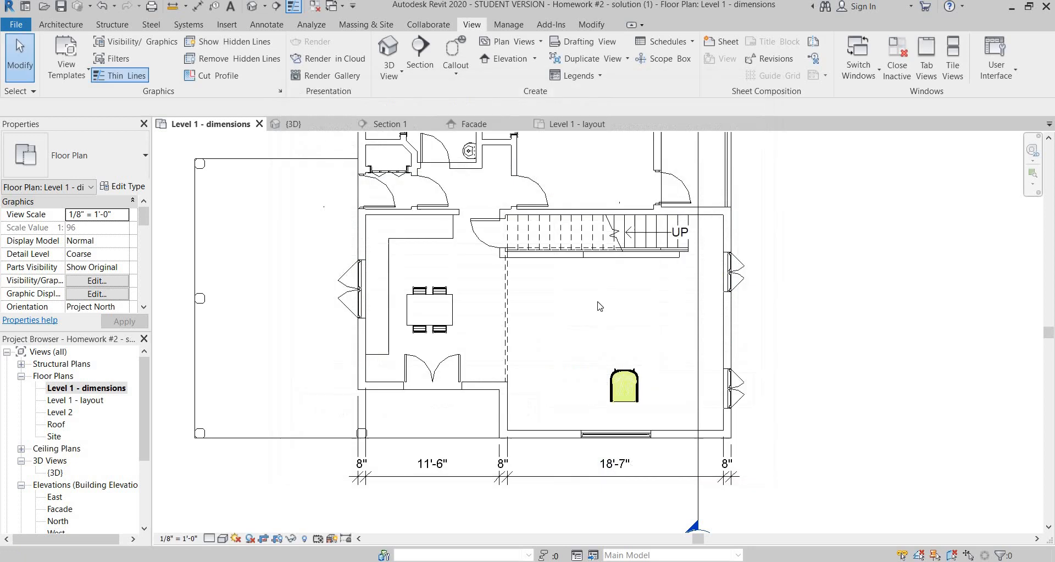
middle_drag(570, 325, 532, 346)
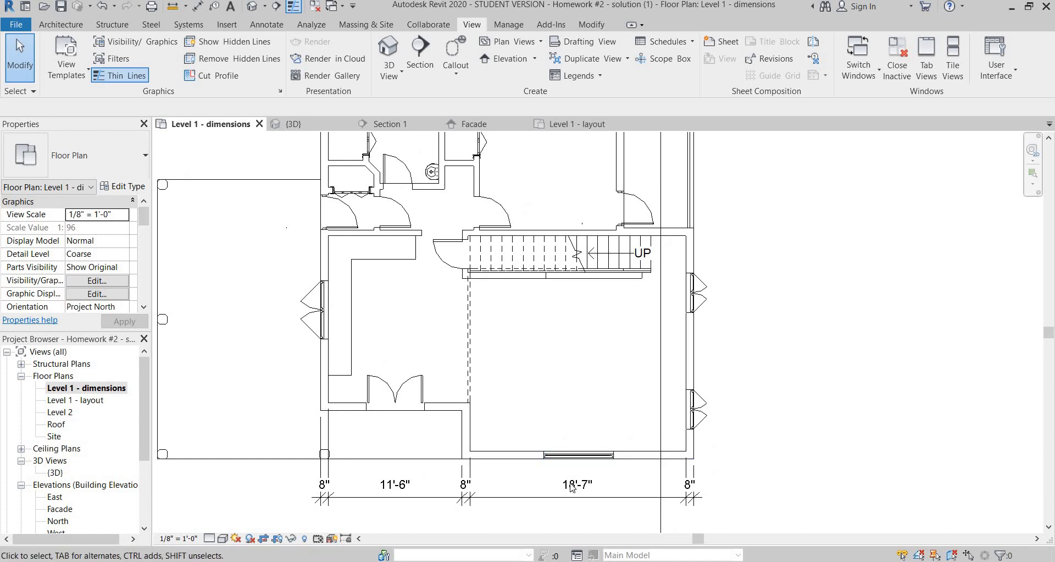
- Set the Level 1 - dimensions view to Coarse detail level and Hidden Line visual style
click(210, 538)
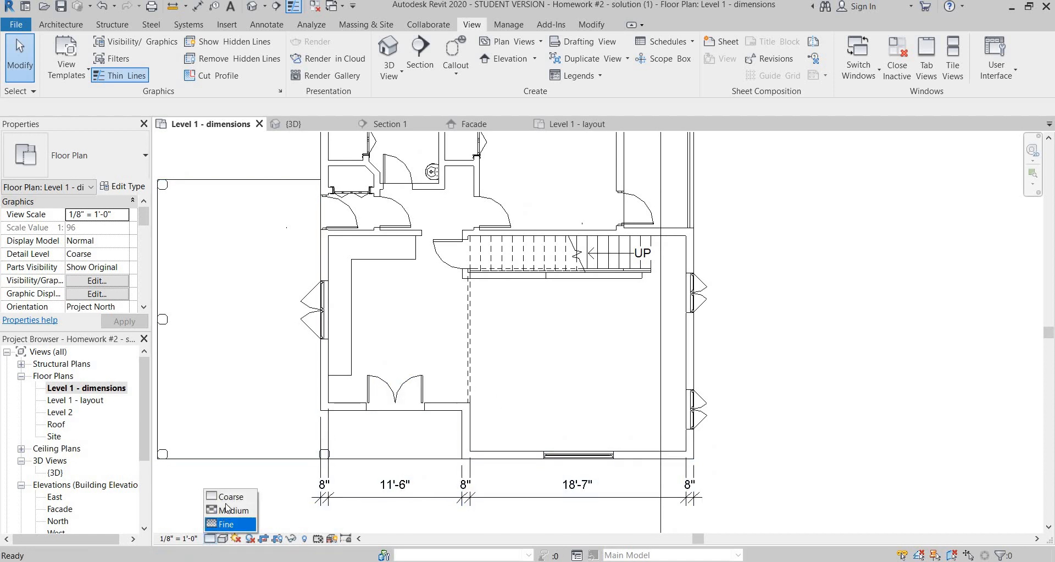
click(222, 538)
click(222, 538)
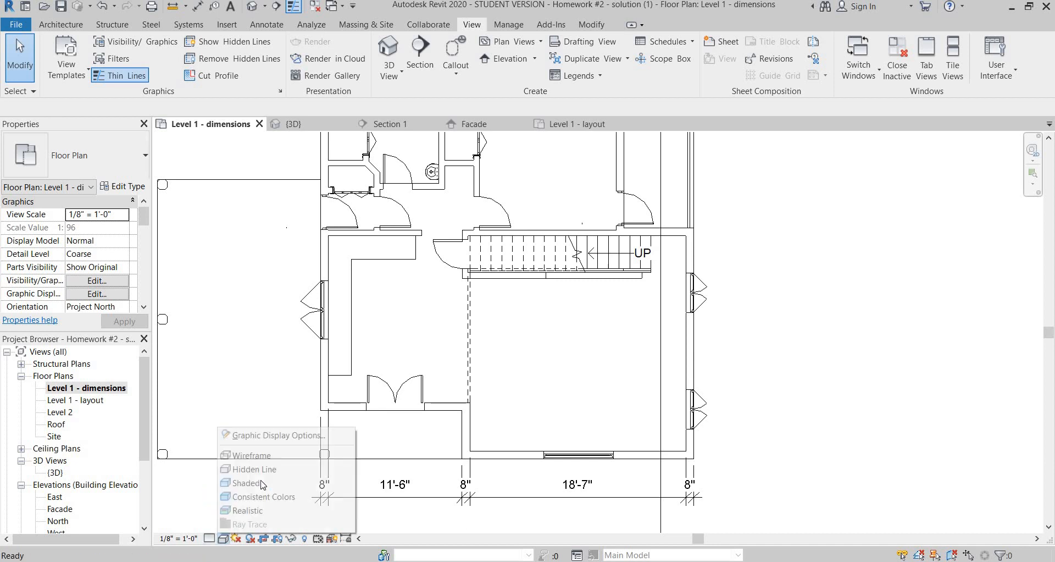
click(253, 469)
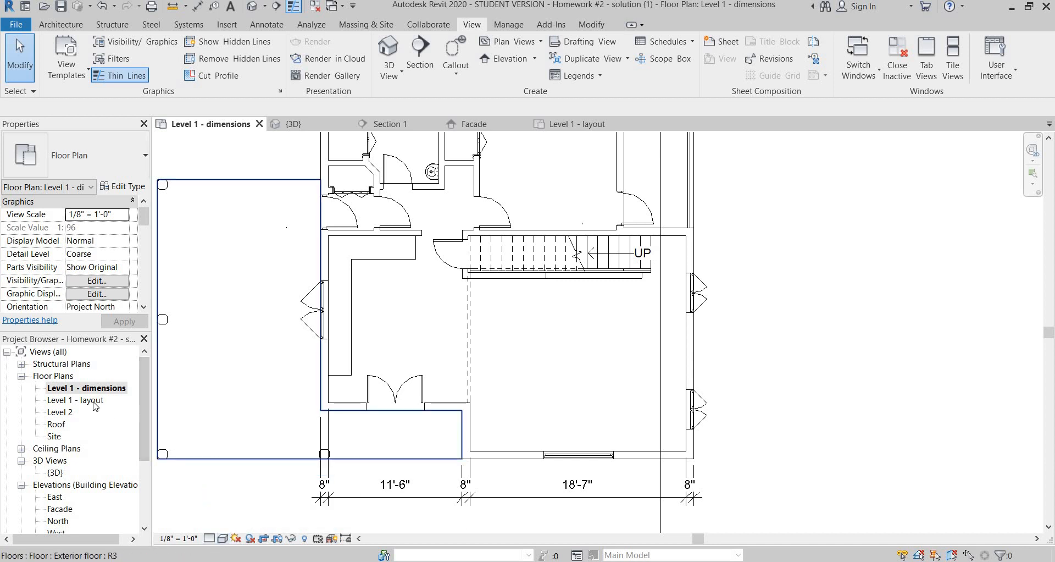
- Open the Level 1 - layout floor plan and hide the Section 1 line in this view
double_click(75, 400)
middle_drag(525, 380, 462, 312)
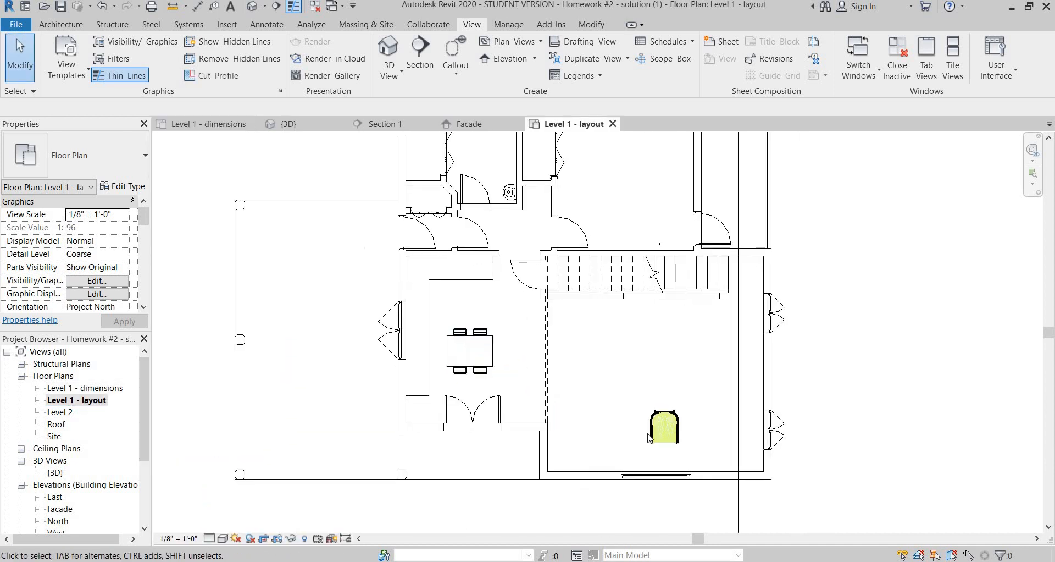
middle_drag(676, 416, 603, 370)
scroll(640, 421, down, 2)
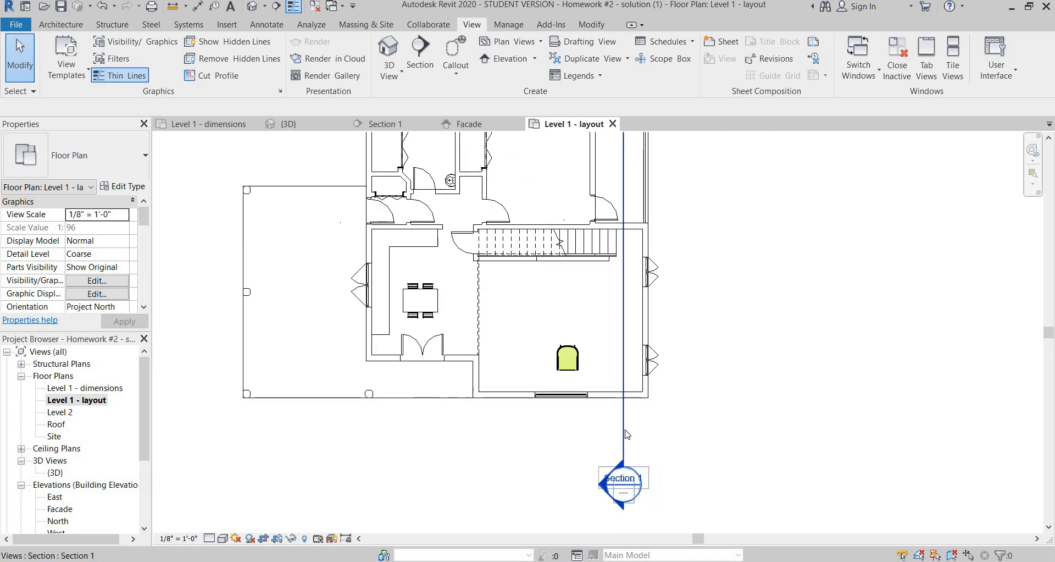
click(624, 434)
key(Escape)
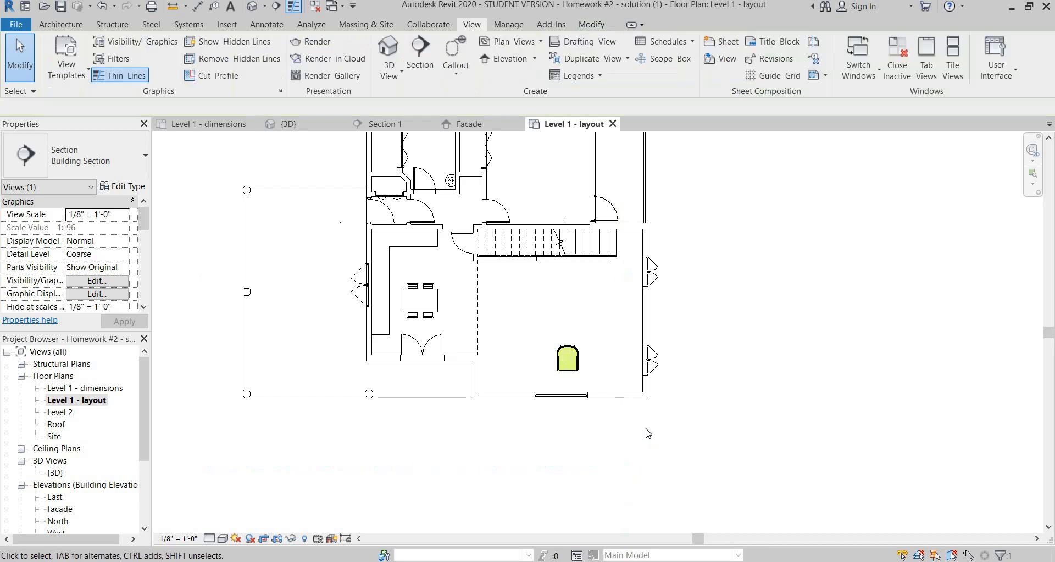
- Check the Type 2 requirements in the Homework #3 PDF, and in Revit set Level 1 - layout to Fine detail level and Realistic visual style
key(alt+Tab)
key(alt+Tab)
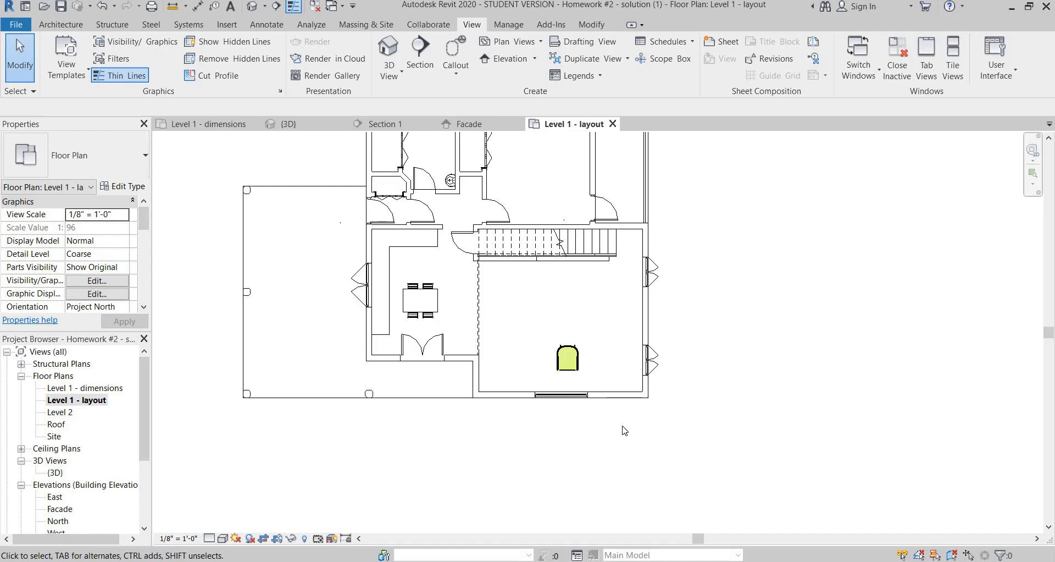
key(alt+Tab)
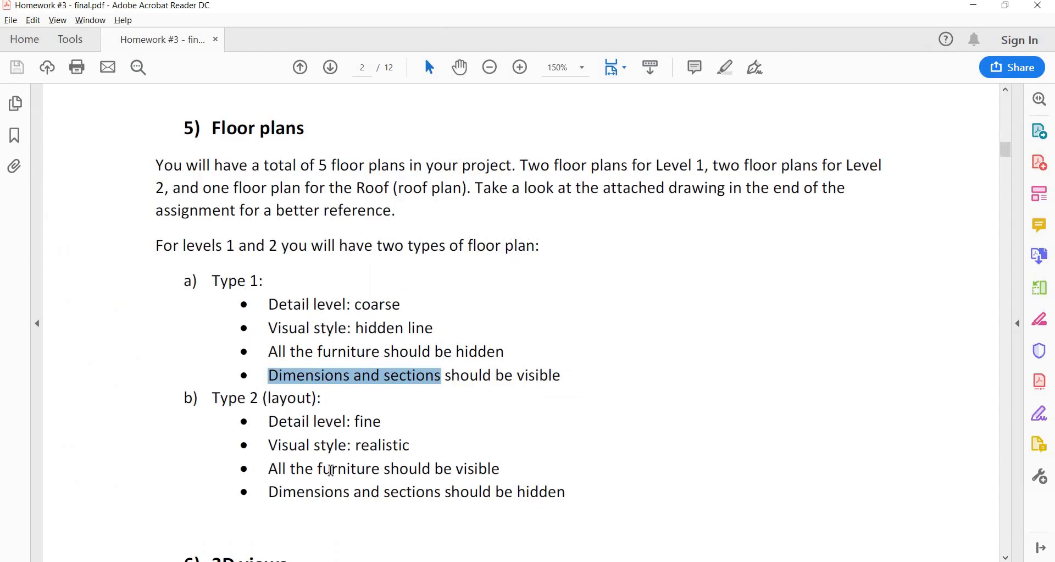
drag(381, 429, 414, 441)
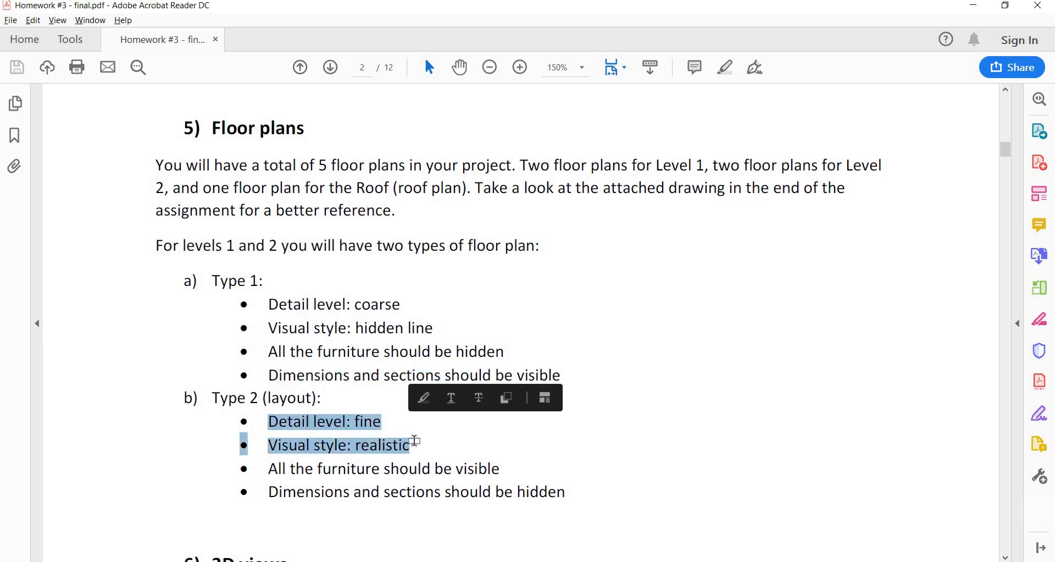
key(alt+Tab)
click(209, 538)
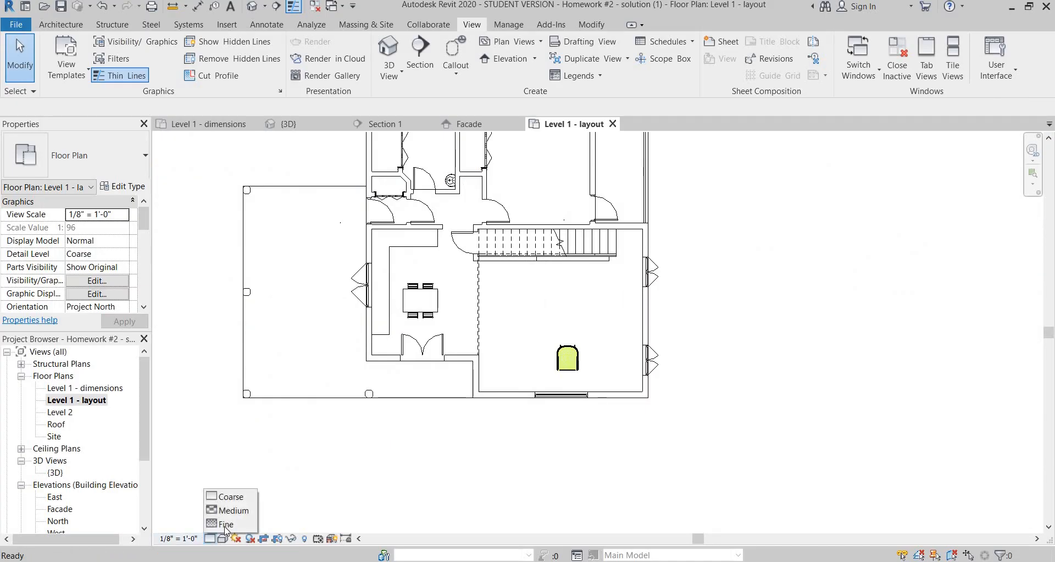
click(225, 522)
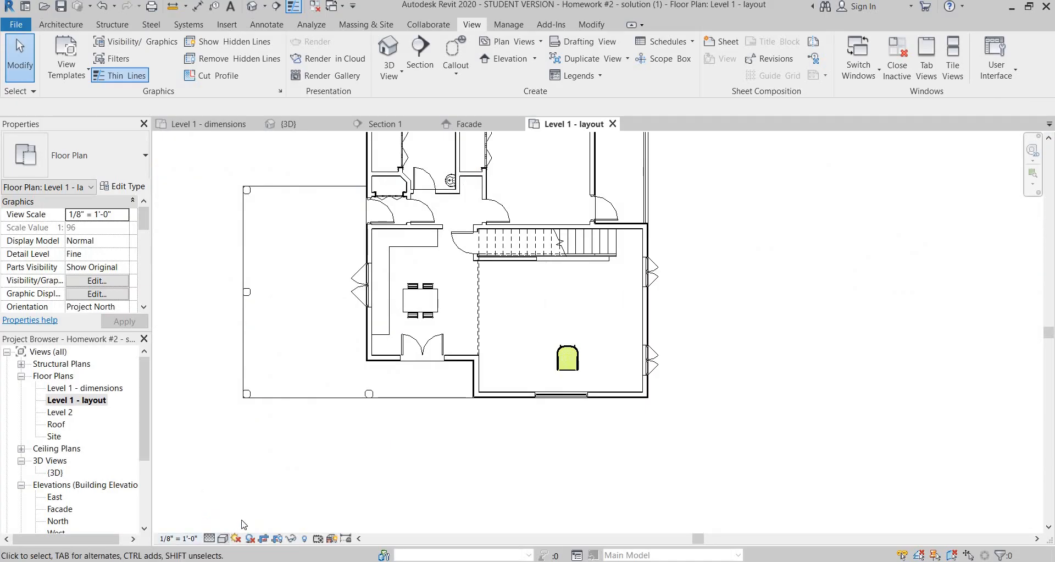
click(222, 538)
click(242, 510)
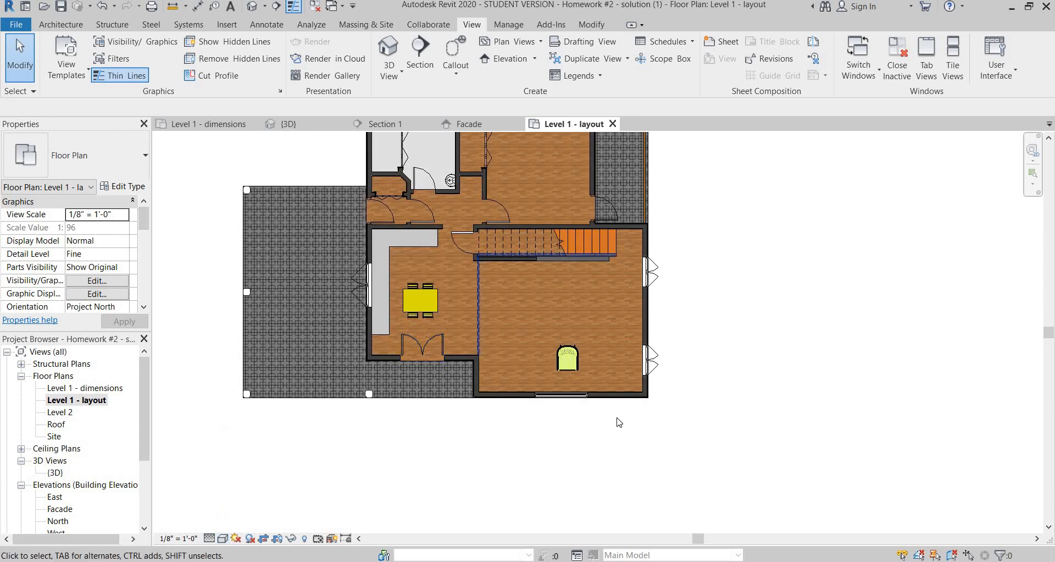
middle_drag(570, 328, 668, 413)
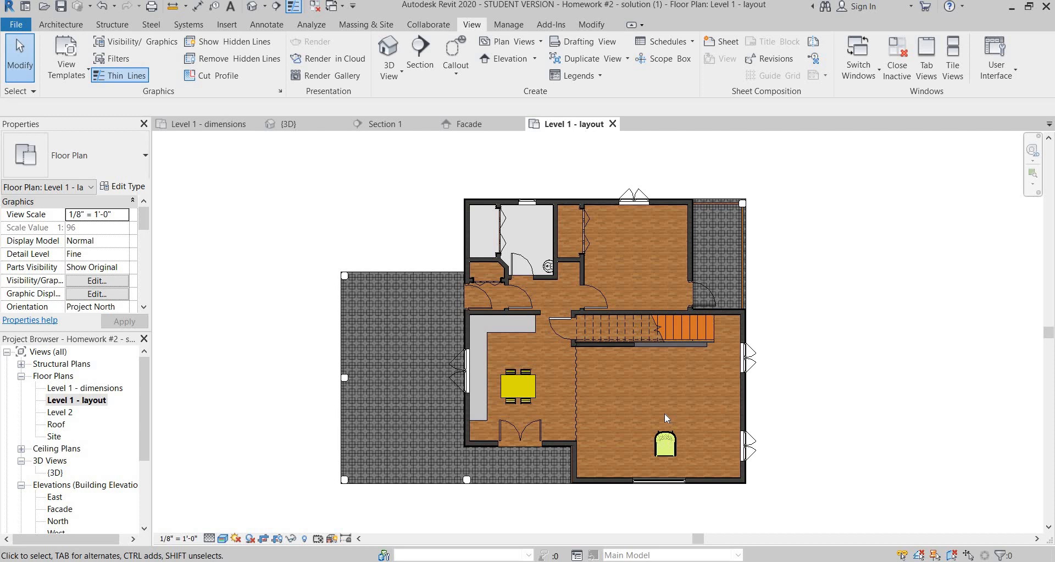
- Switch to the Homework #3 PDF, read the item 6 requirements for the additional 3D views, and return to Revit
key(alt+Tab)
scroll(401, 434, down, 5)
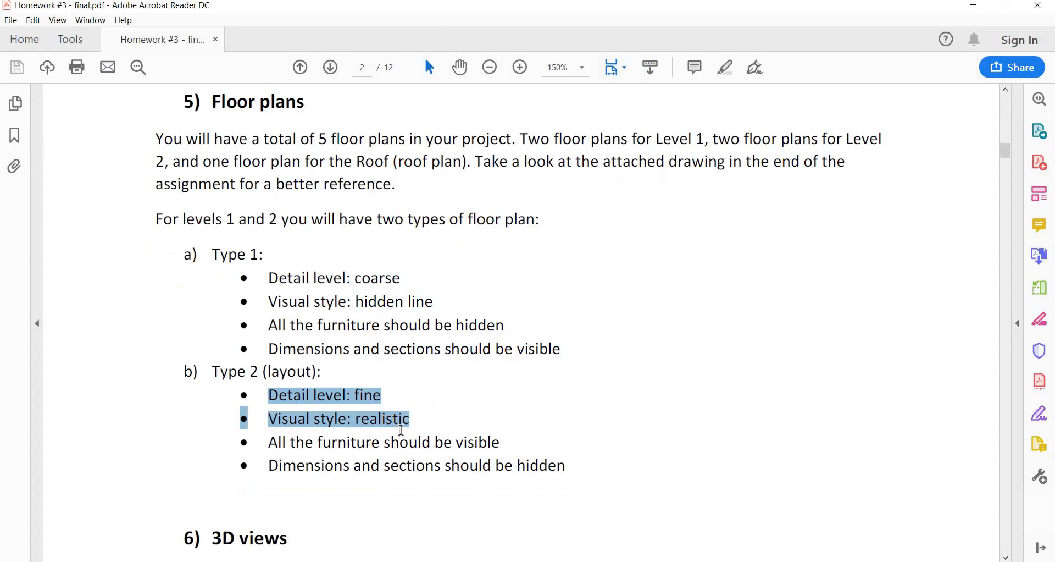
scroll(423, 395, up, 2)
click(207, 412)
key(alt+Tab)
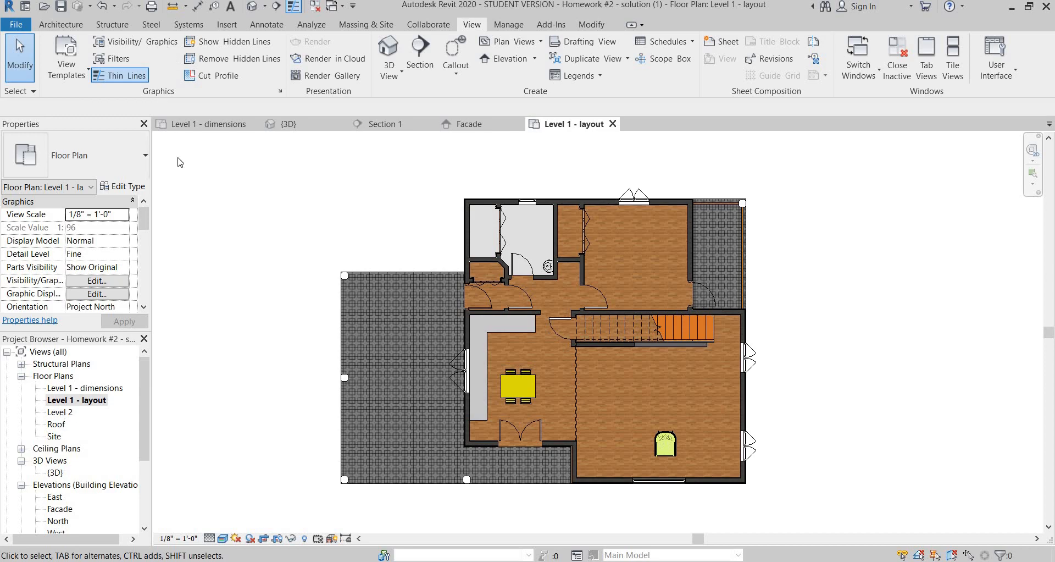
key(alt+Tab)
scroll(525, 336, down, 4)
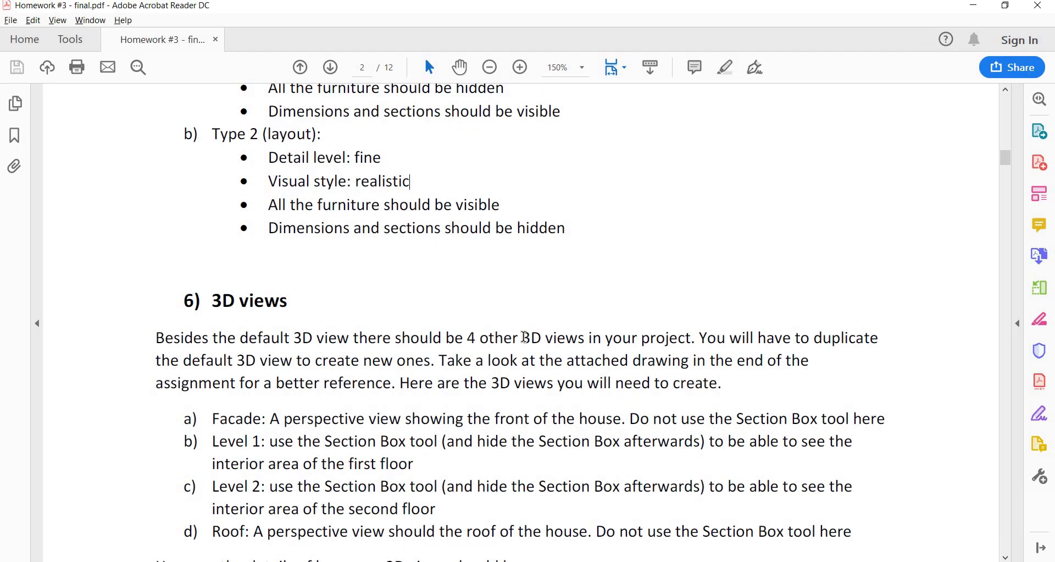
scroll(525, 336, down, 3)
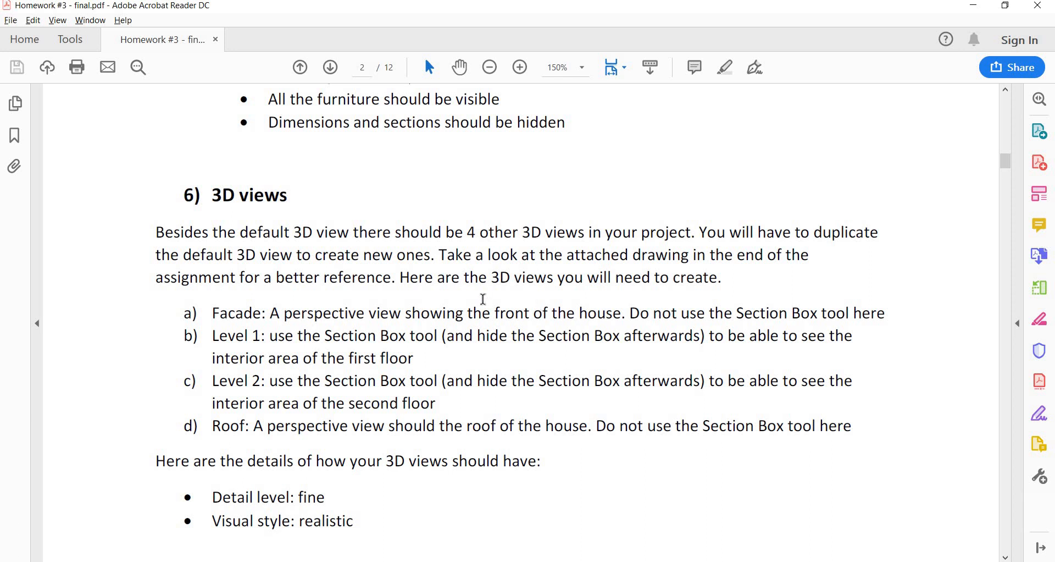
drag(458, 317, 550, 320)
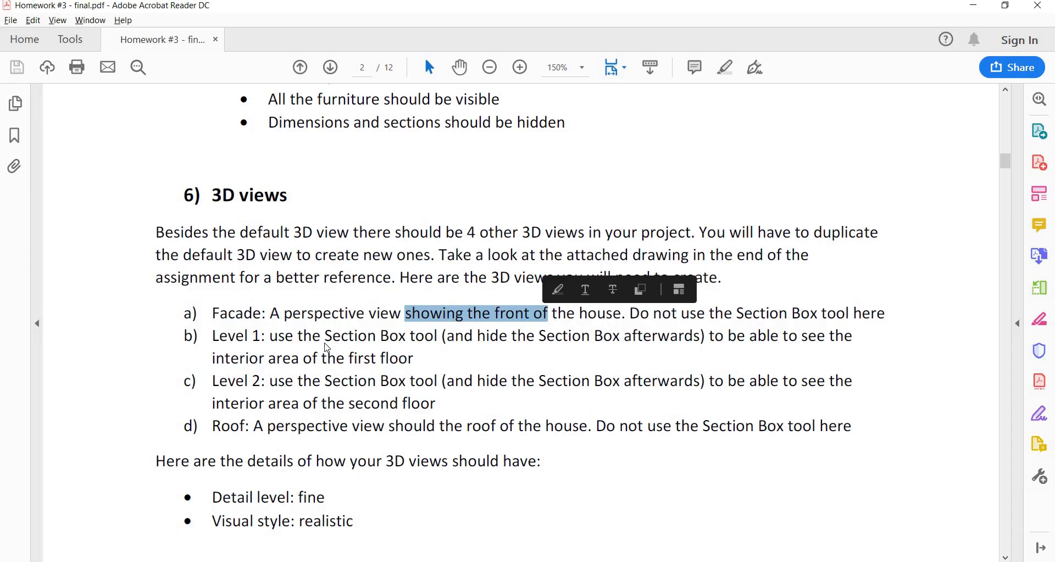
key(alt+Tab)
- Duplicate the default {3D} view and name the copy Facade
right_click(57, 473)
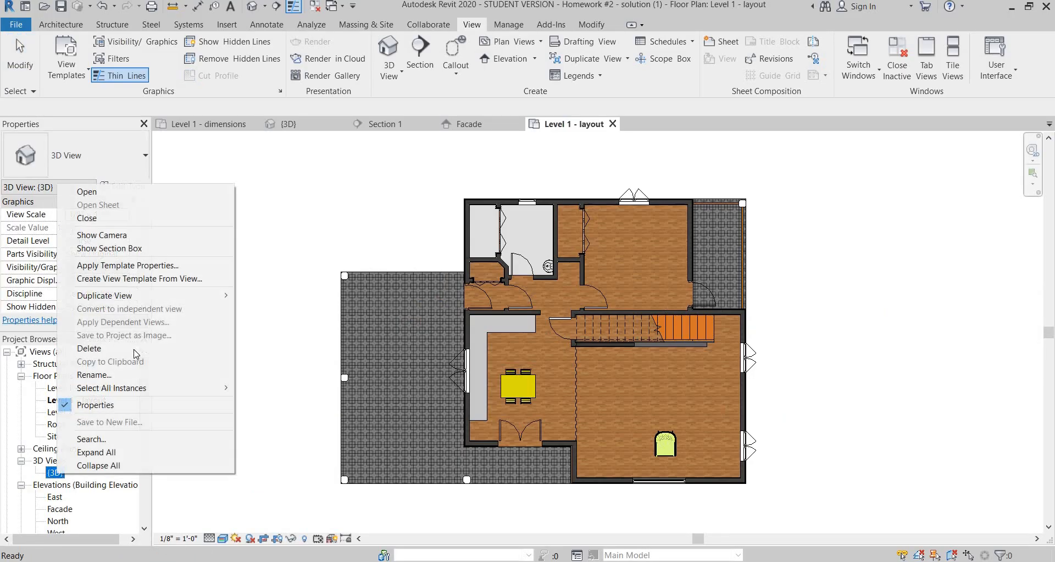
mouse_move(165, 295)
click(259, 294)
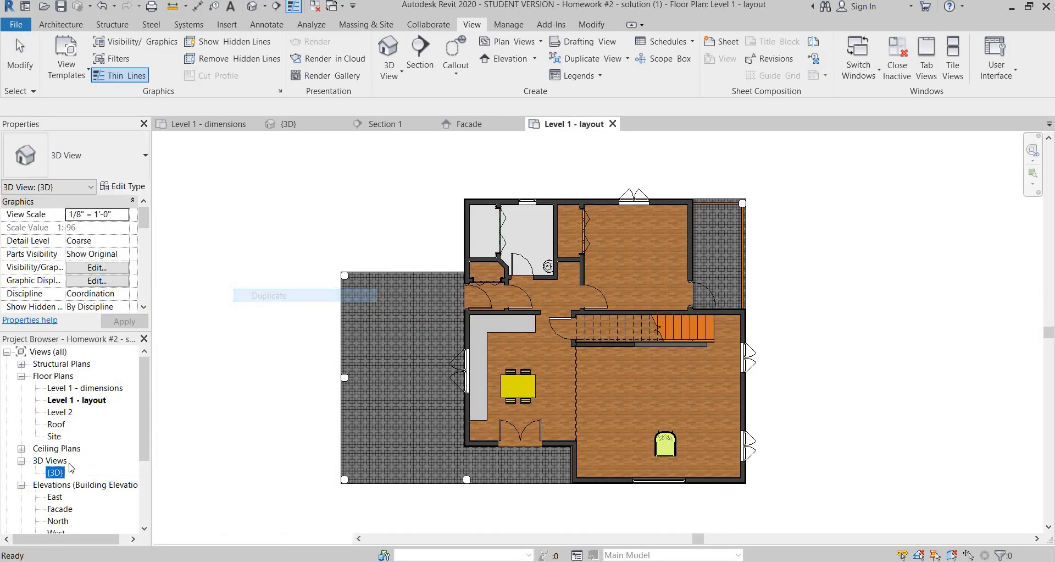
click(61, 484)
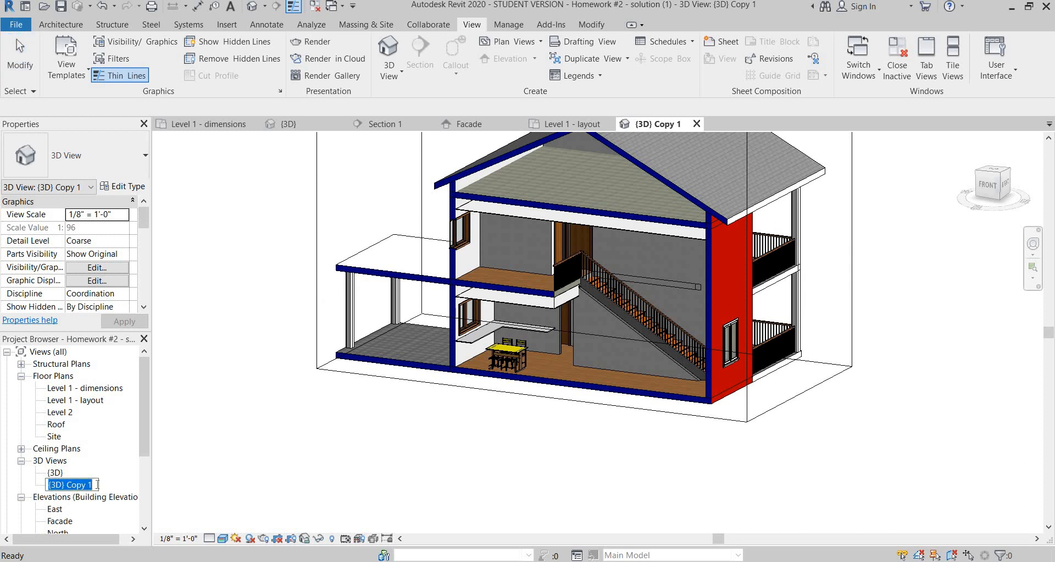
text(Faca)
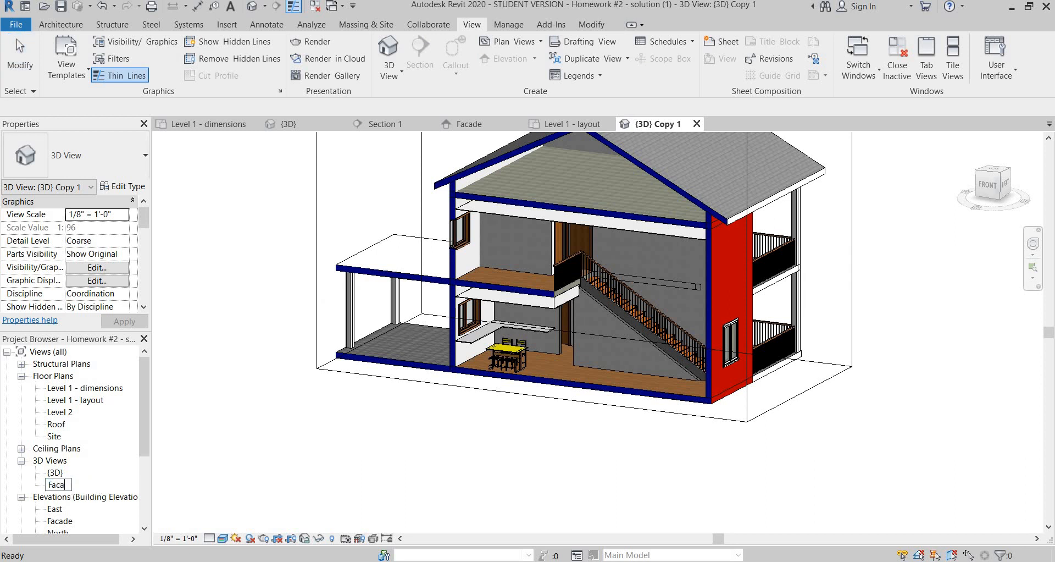
text(de)
key(Return)
- Turn off the Section Box in the Facade 3D view and orbit the model to show the front of the house
scroll(80, 254, down, 2)
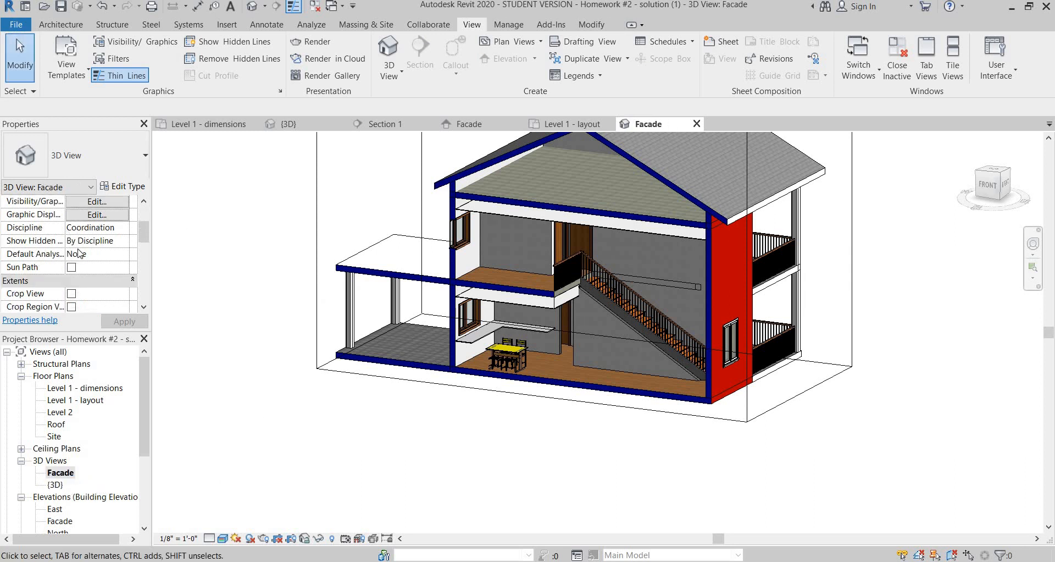
scroll(79, 253, down, 3)
click(71, 267)
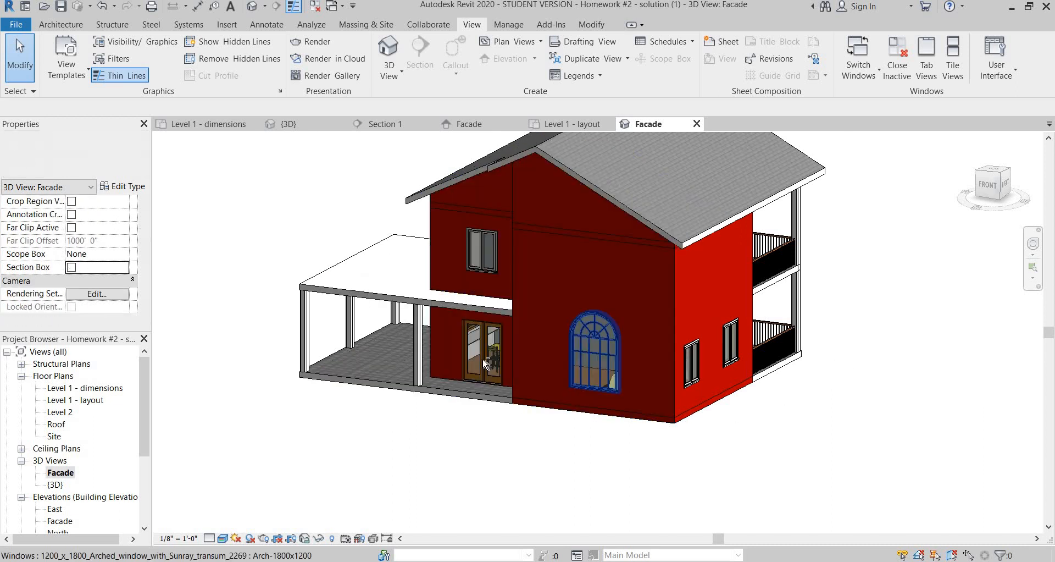
shift+middle_drag(485, 364, 613, 445)
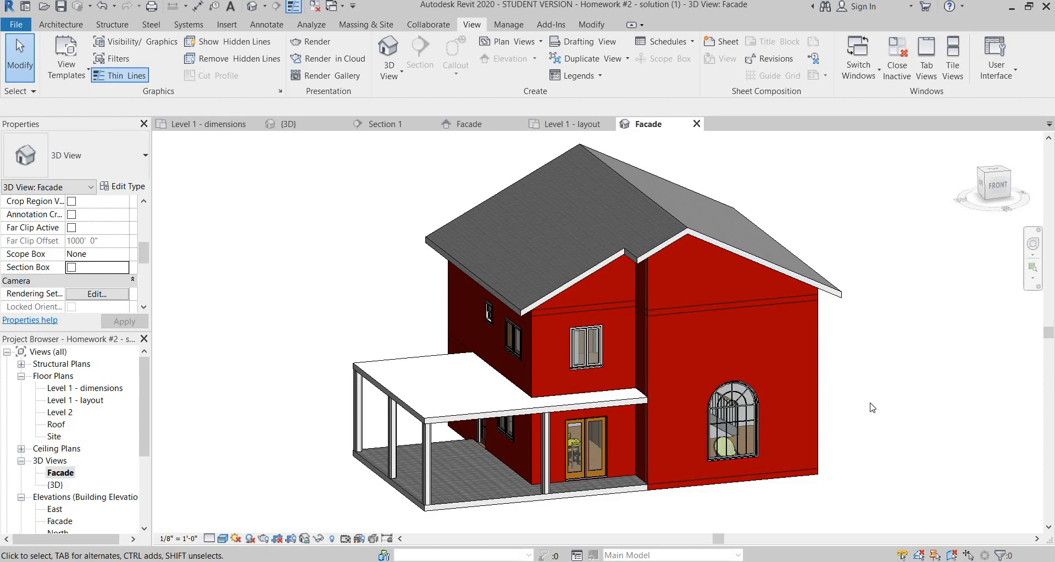
- Switch to the Homework #3 PDF, read the detail level, visual style, shadow and locking requirements for the 3D views, and return to Revit
key(alt+Tab)
scroll(732, 390, down, 5)
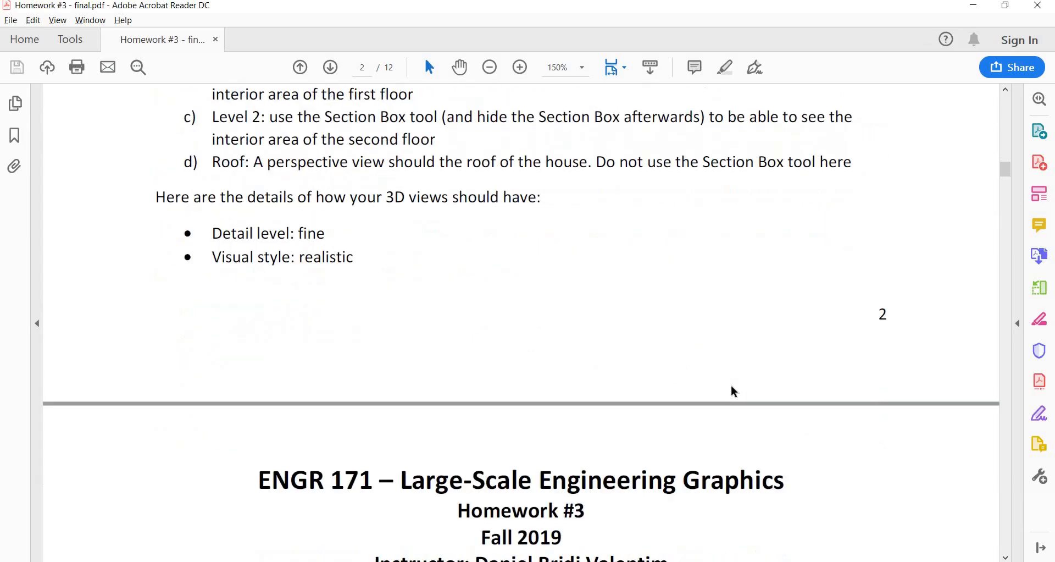
scroll(732, 390, down, 4)
drag(212, 412, 513, 419)
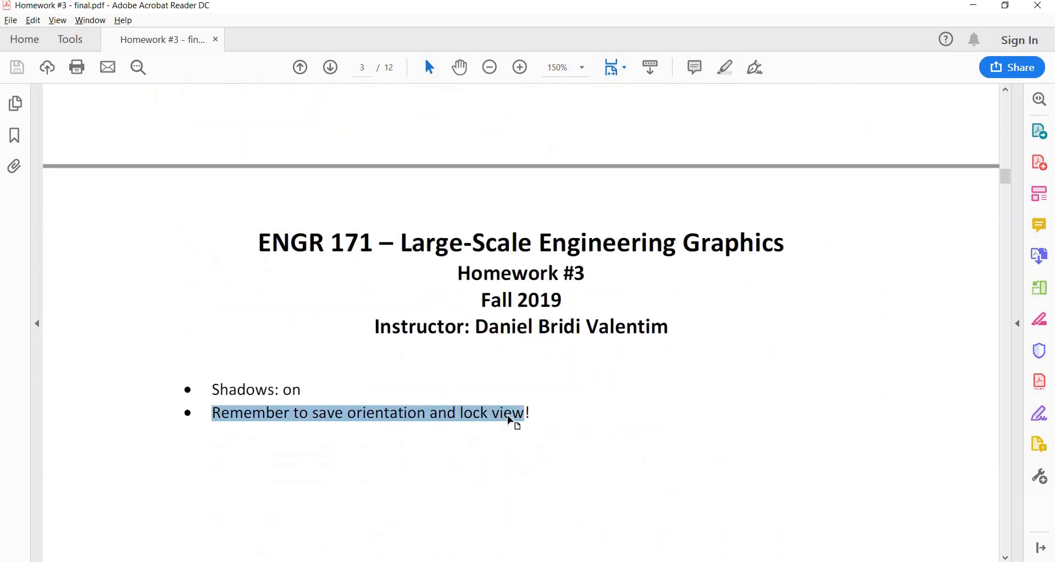
scroll(259, 242, up, 3)
mouse_move(263, 183)
mouse_down()
mouse_move(321, 185)
mouse_move(247, 206)
mouse_up()
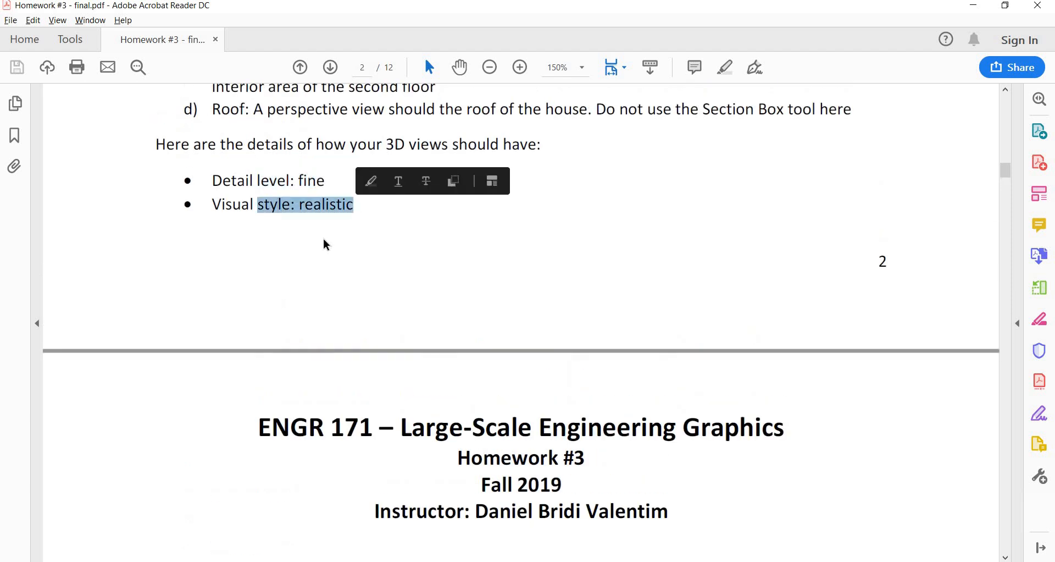
scroll(313, 361, down, 3)
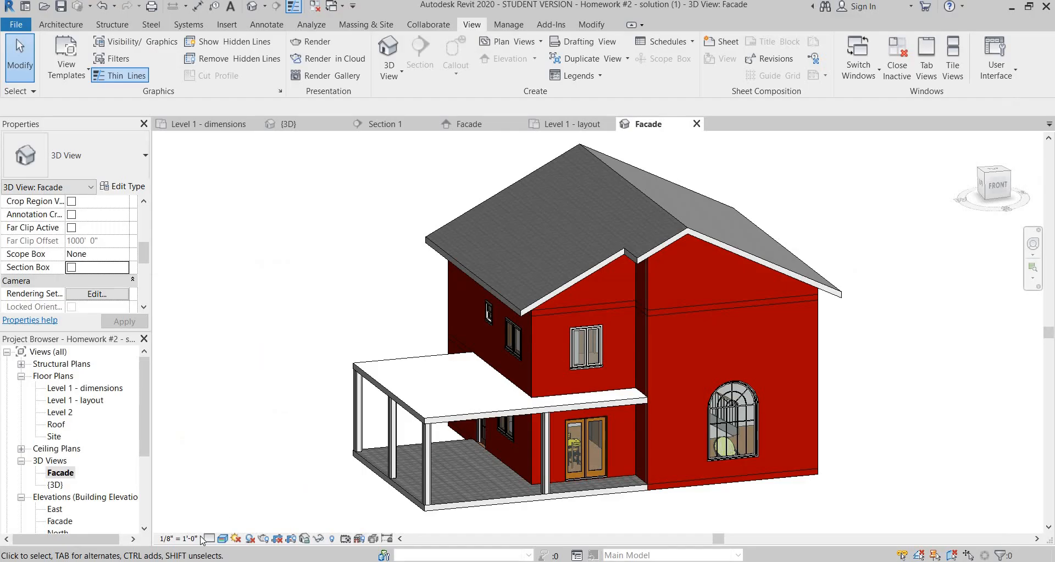
- Set the Facade 3D view to Fine detail level and Realistic visual style, with shadows on
click(201, 539)
click(209, 538)
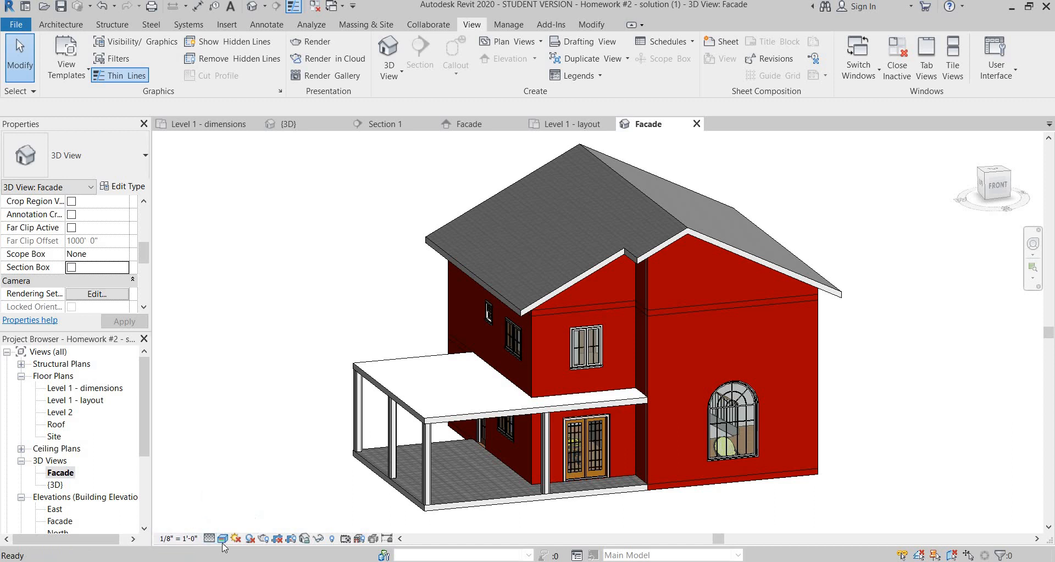
click(222, 538)
click(241, 510)
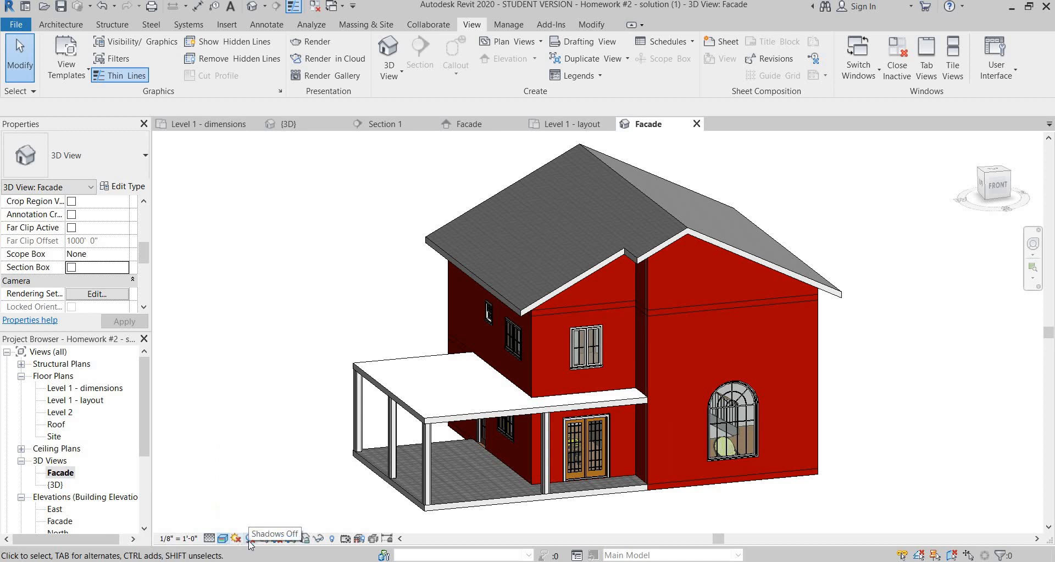
click(250, 541)
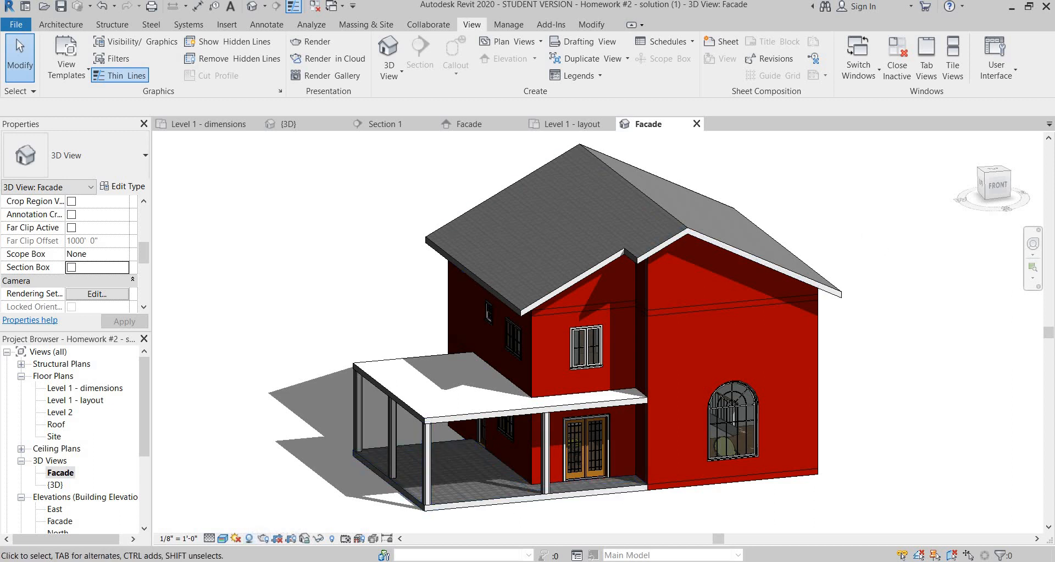
- Check the view-locking requirement in the Homework #3 PDF, and in Revit save the Facade 3D view's orientation and lock it
click(645, 528)
scroll(493, 394, down, 1)
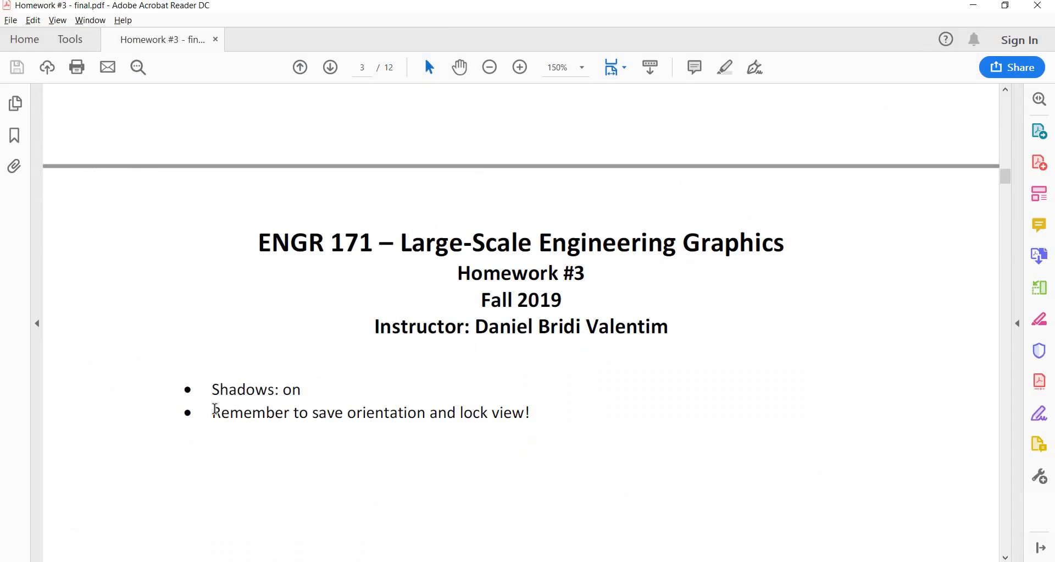
drag(276, 418, 525, 419)
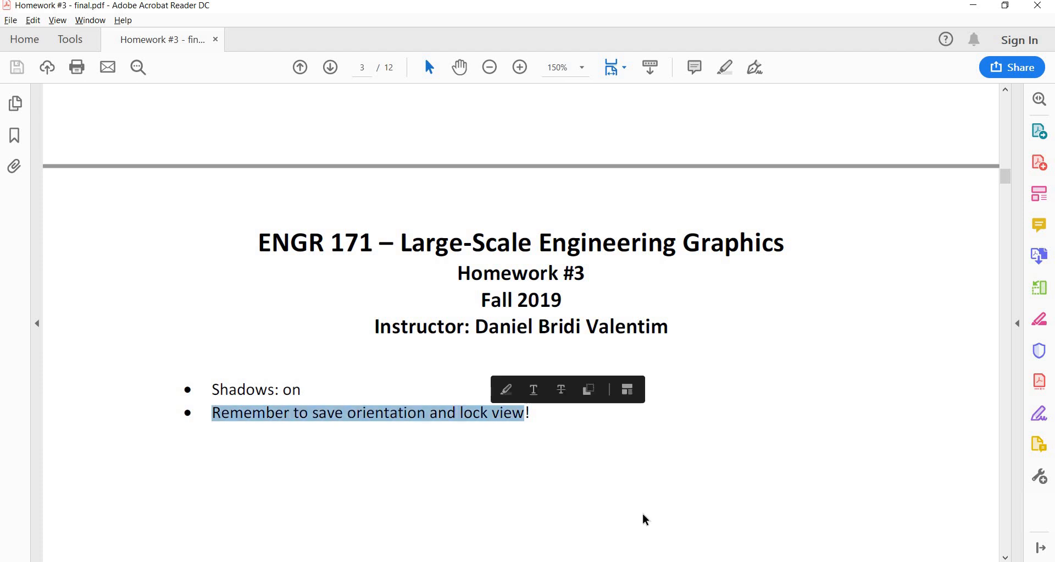
click(598, 560)
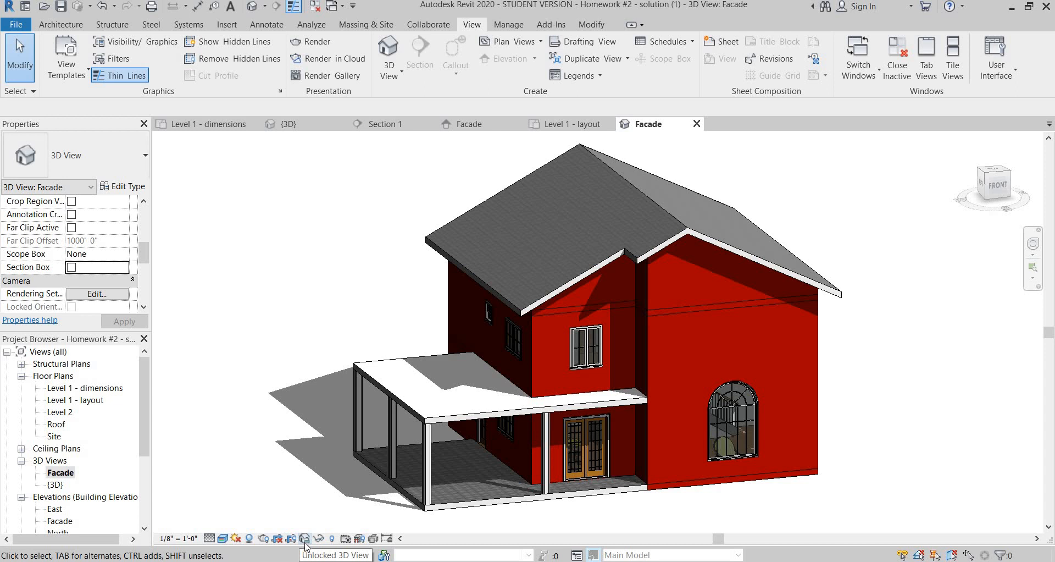
click(305, 540)
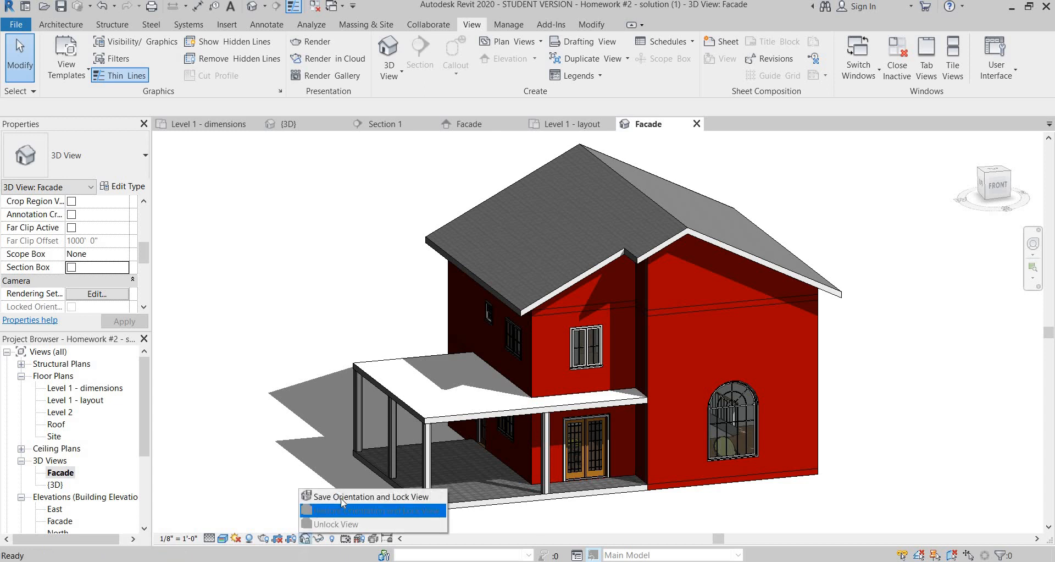
click(345, 497)
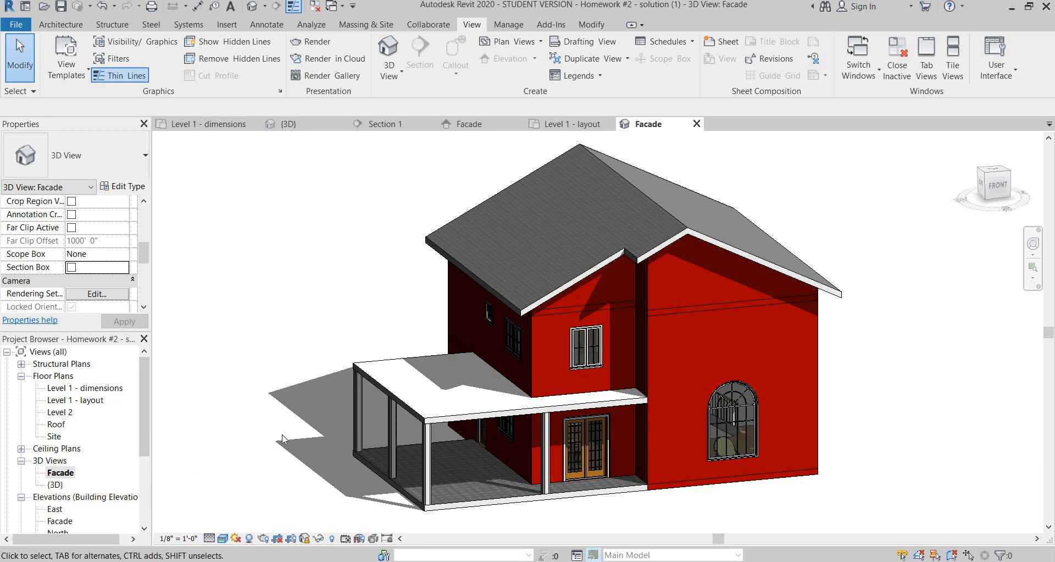
- Read the Level 1 3D view requirement in the Homework #3 PDF, and in Revit duplicate the Facade 3D view as Level 1
key(alt+Tab)
scroll(418, 433, up, 8)
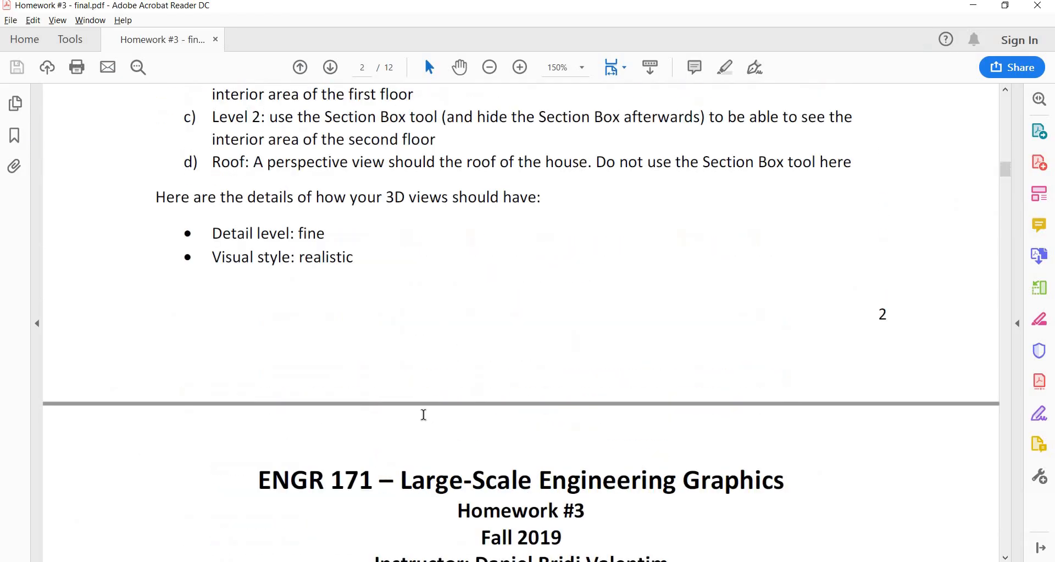
drag(212, 310, 301, 313)
click(293, 324)
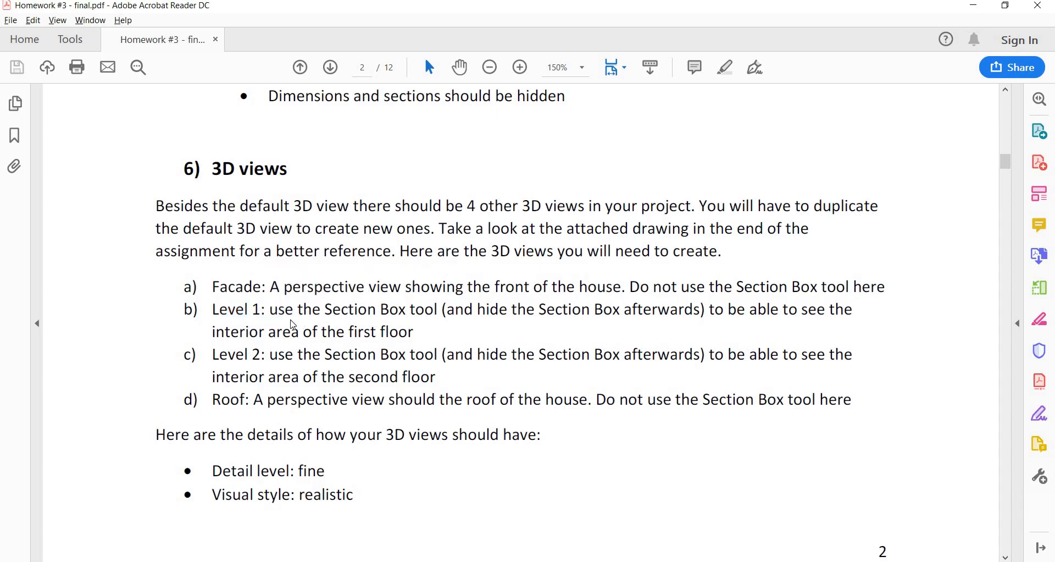
key(alt+Tab)
right_click(67, 475)
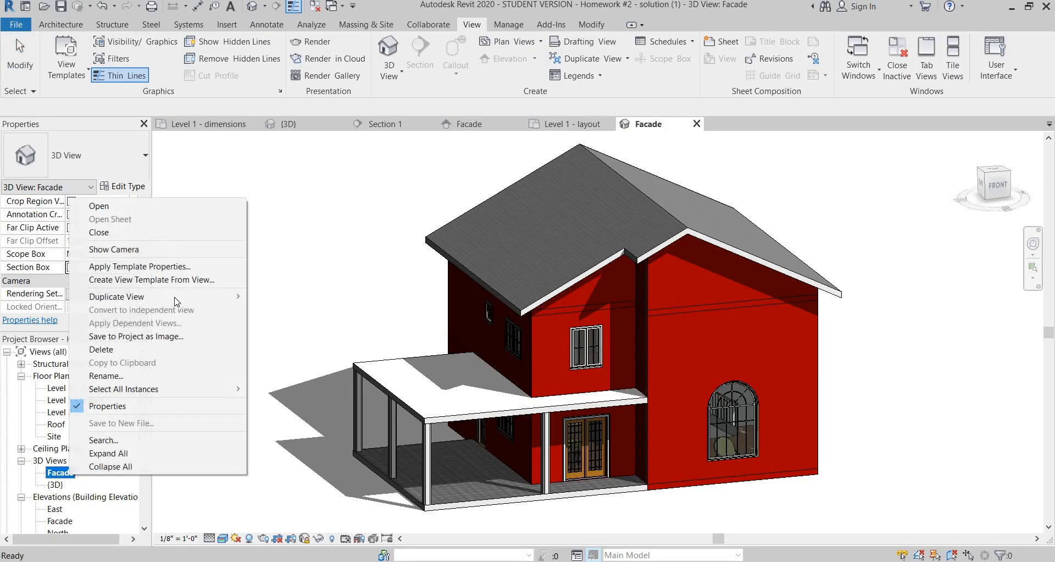
mouse_move(165, 297)
click(317, 296)
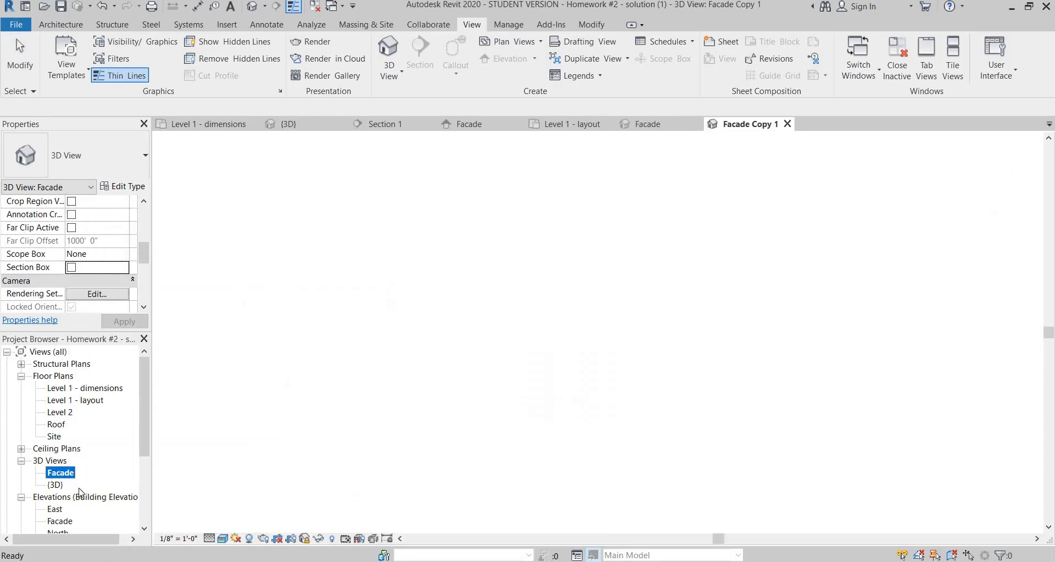
click(77, 484)
text(Lev)
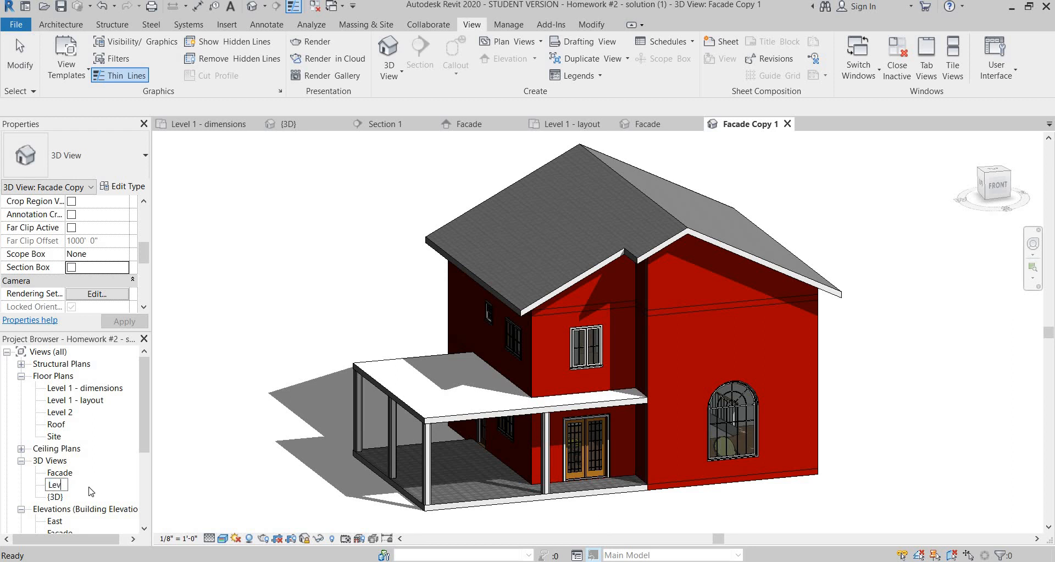
text(el 1)
key(Return)
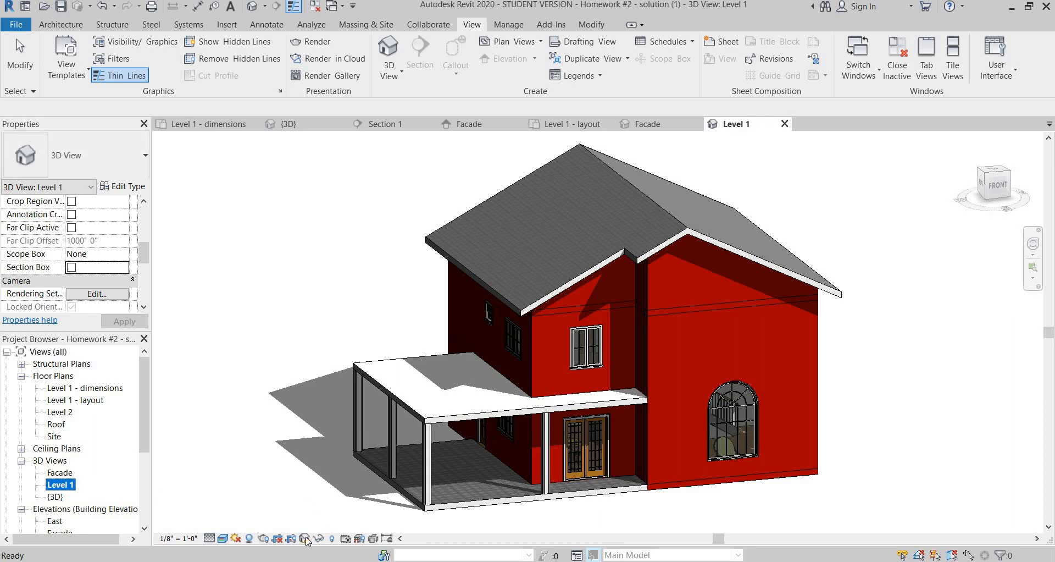
- Unlock the Level 1 3D view and turn on its Section Box
click(307, 539)
click(307, 539)
click(322, 526)
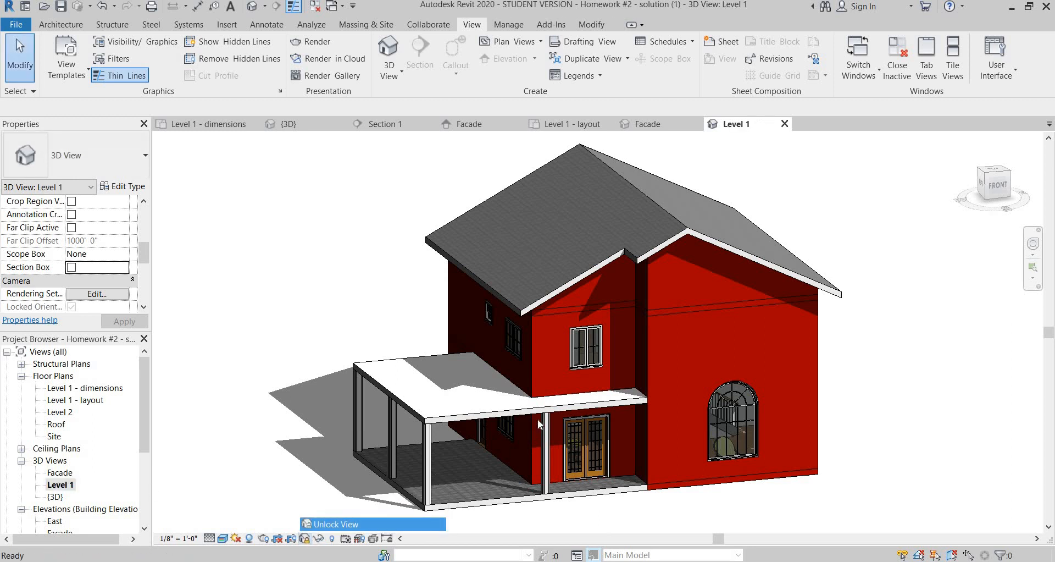
scroll(82, 267, down, 2)
scroll(82, 265, down, 2)
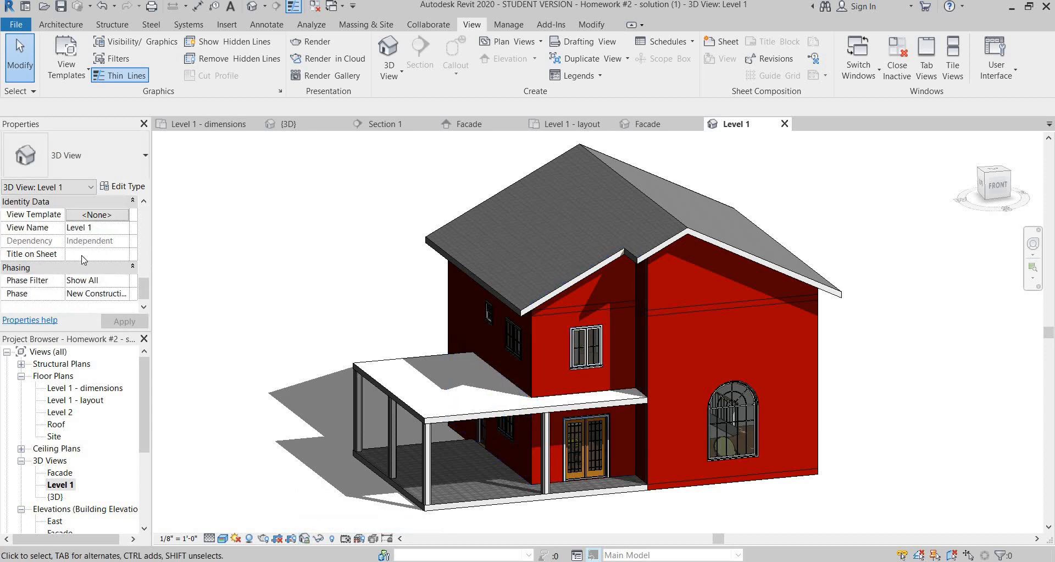
scroll(75, 238, up, 4)
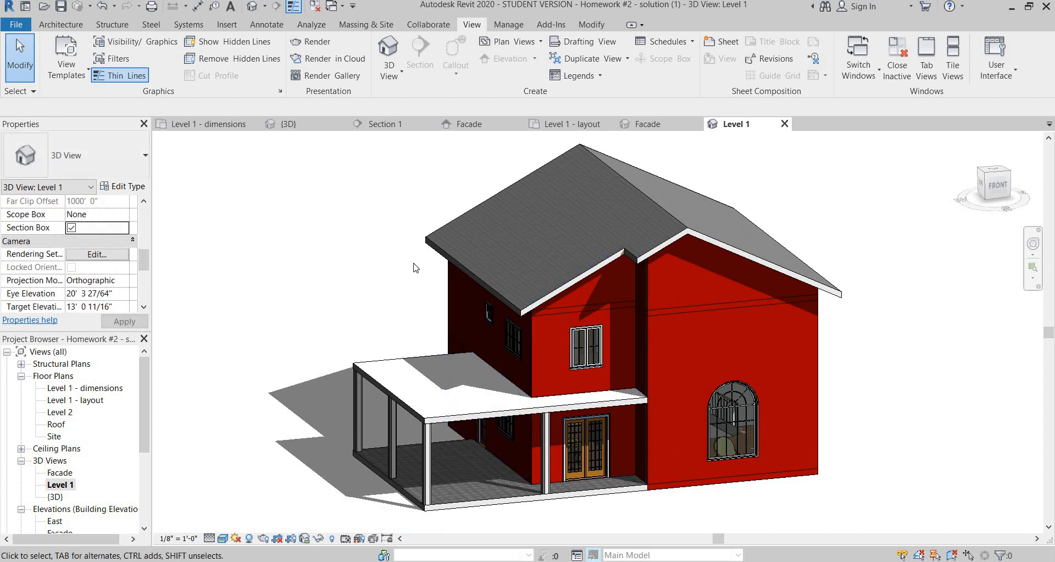
- Orient the view to the top-front-right corner and lower the section box's top face to expose the first-floor interior
click(1007, 176)
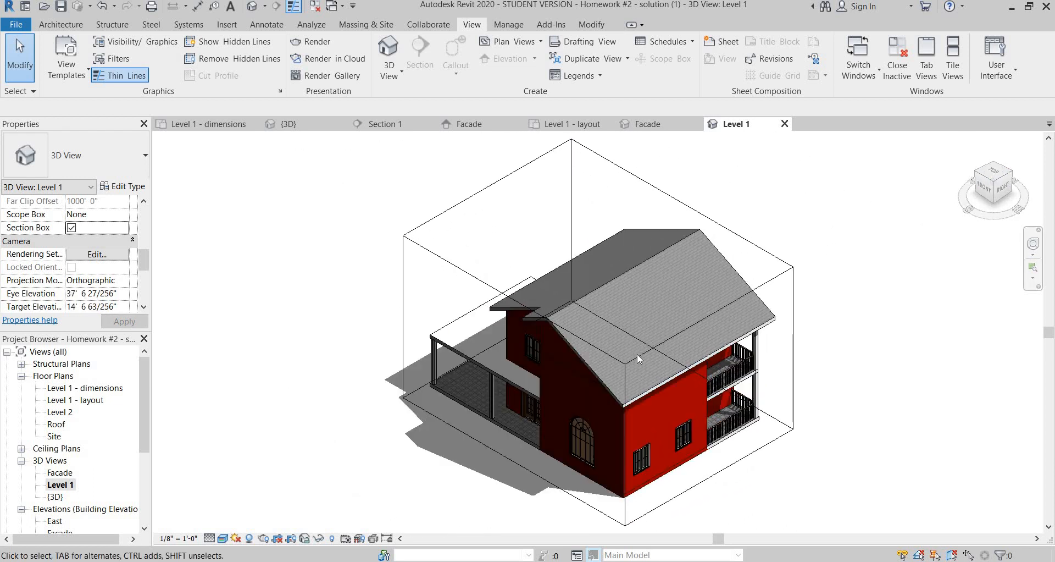
click(638, 354)
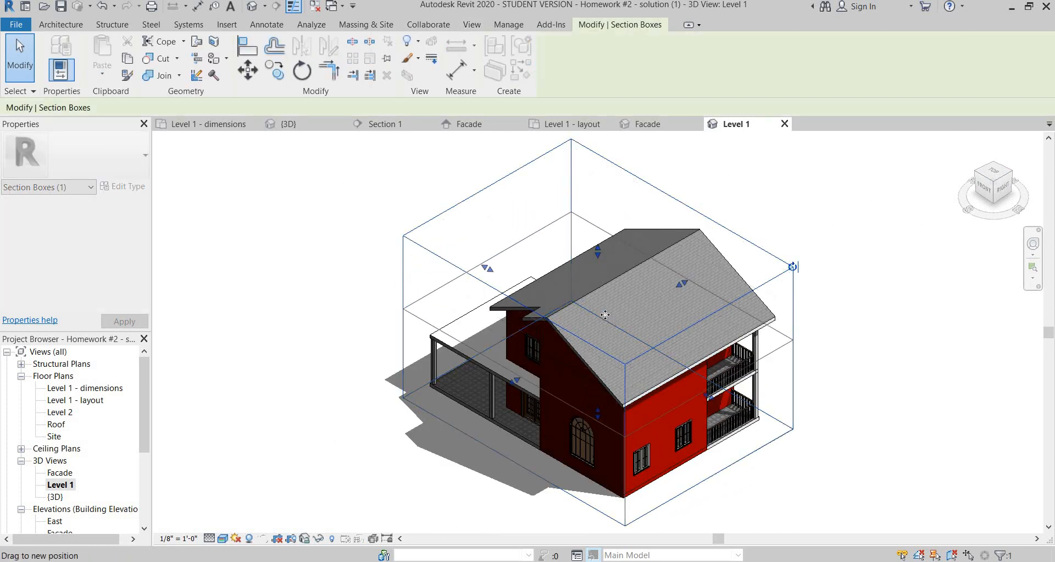
drag(599, 326, 599, 364)
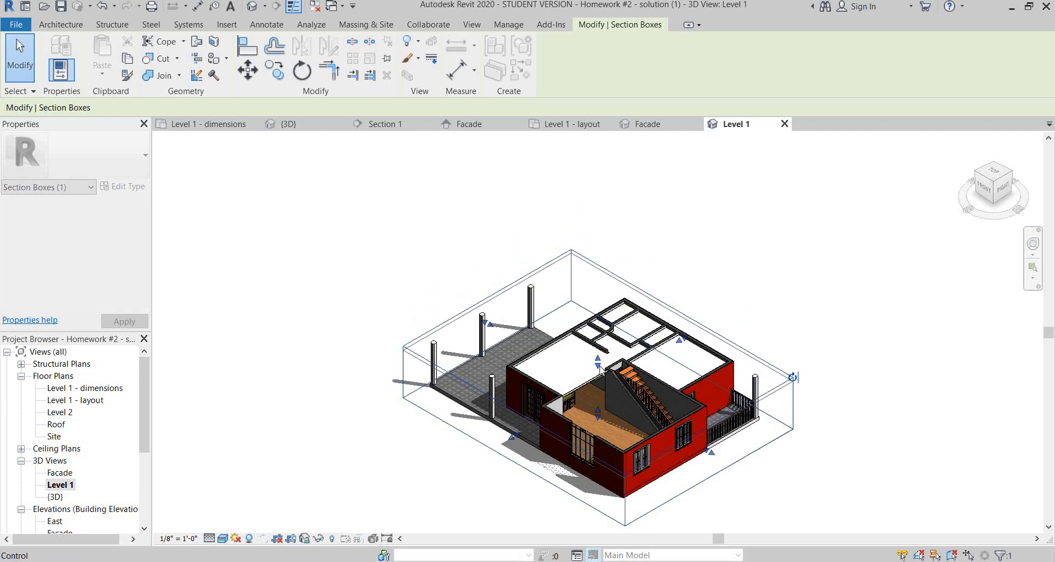
scroll(643, 423, up, 2)
click(732, 274)
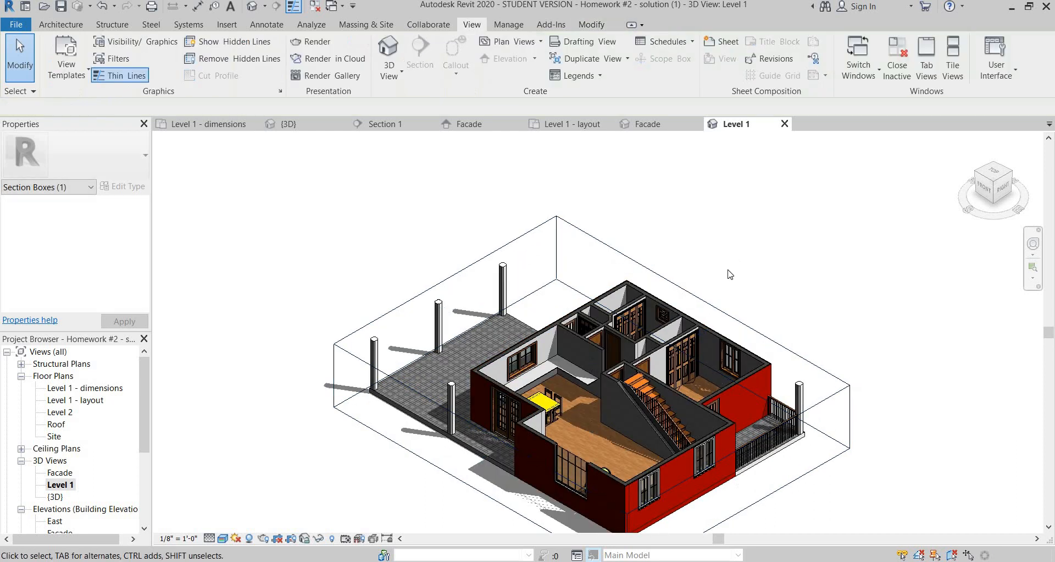
- Hide the section box in the Level 1 3D view
middle_drag(719, 242, 721, 222)
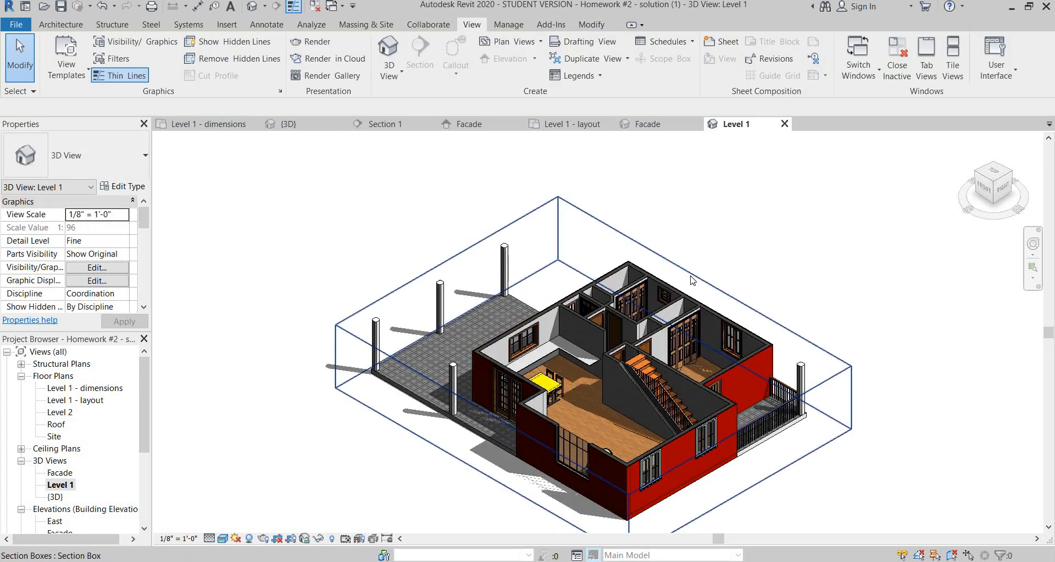
click(692, 280)
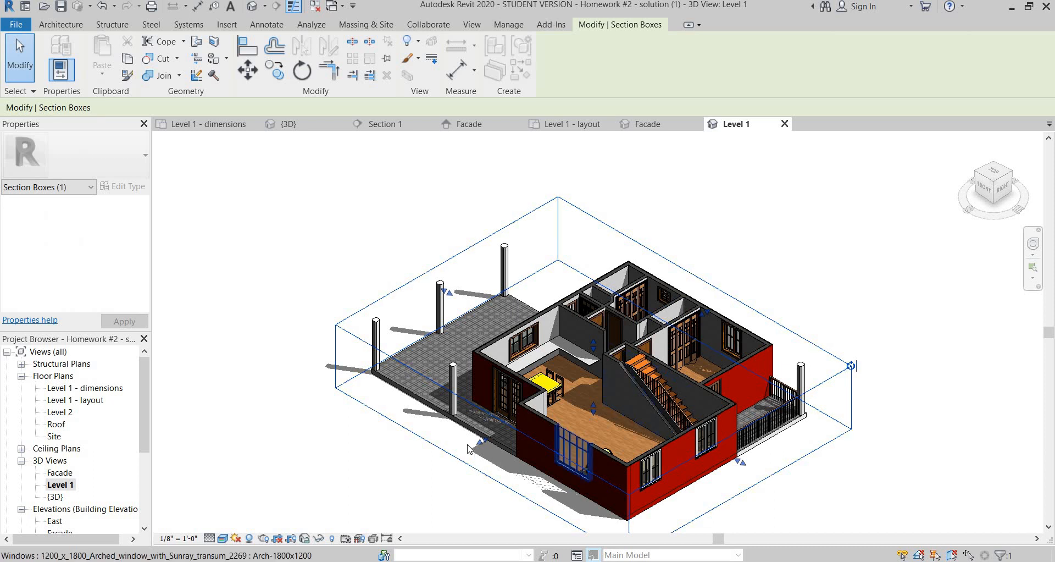
click(423, 461)
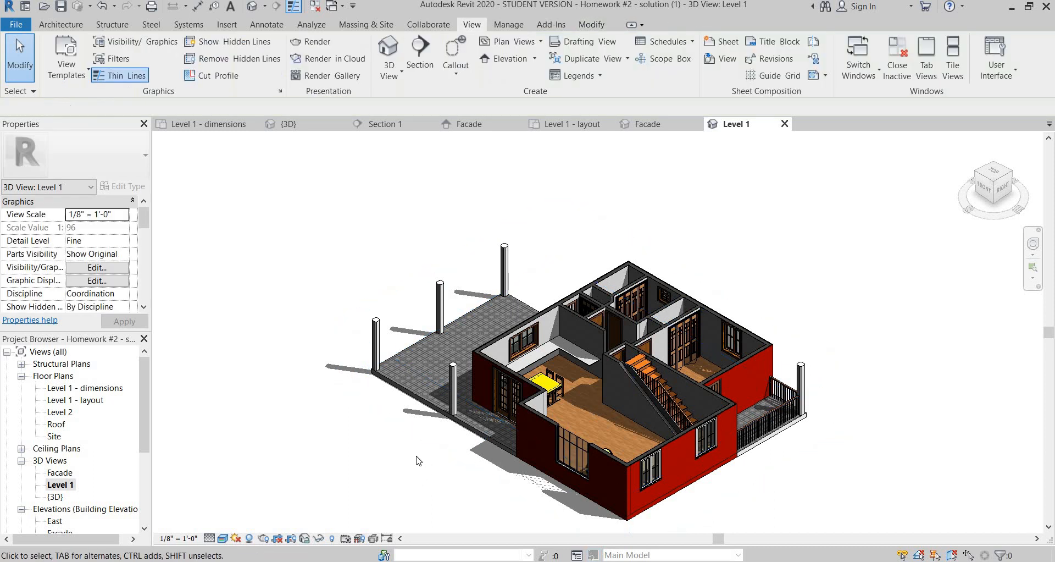
- Save the orientation of the Level 1 3D view and lock it
click(305, 538)
click(336, 497)
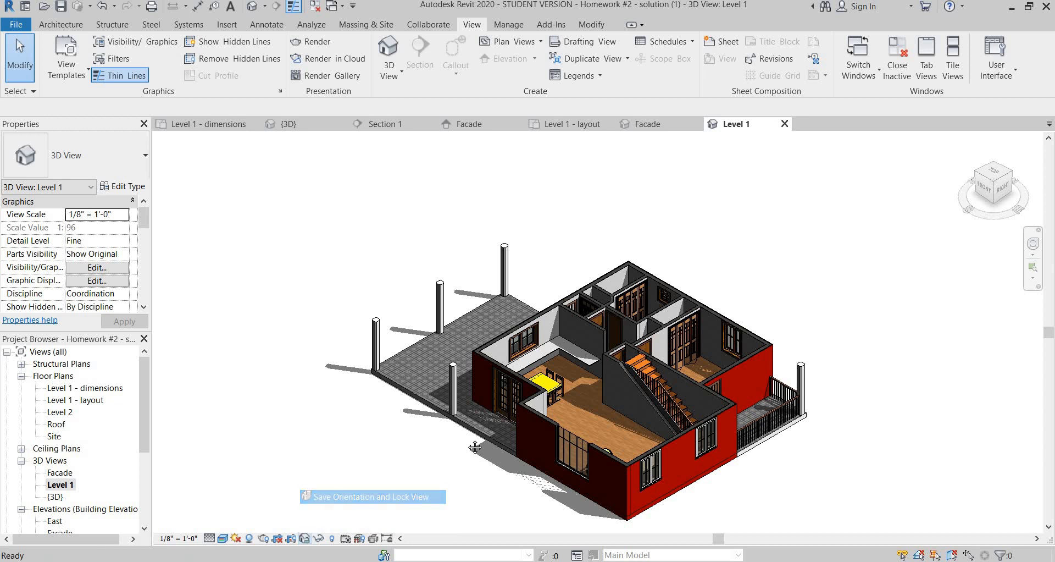
middle_drag(475, 447, 424, 424)
- Check the Level 2 3D view requirement in the Homework #3 PDF, and in Revit duplicate the Level 1 3D view as Level 2
key(alt+Tab)
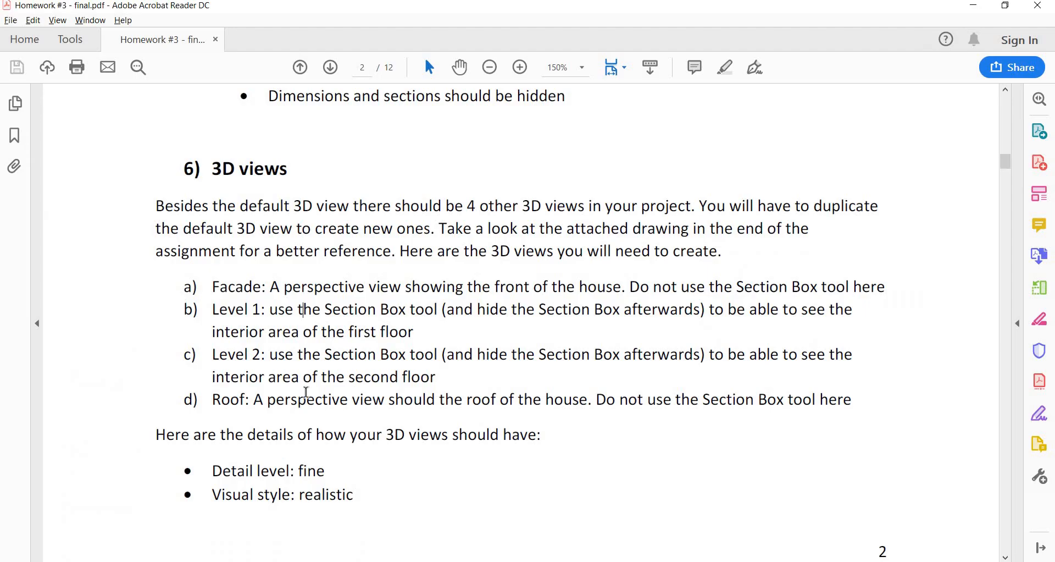
key(alt+Tab)
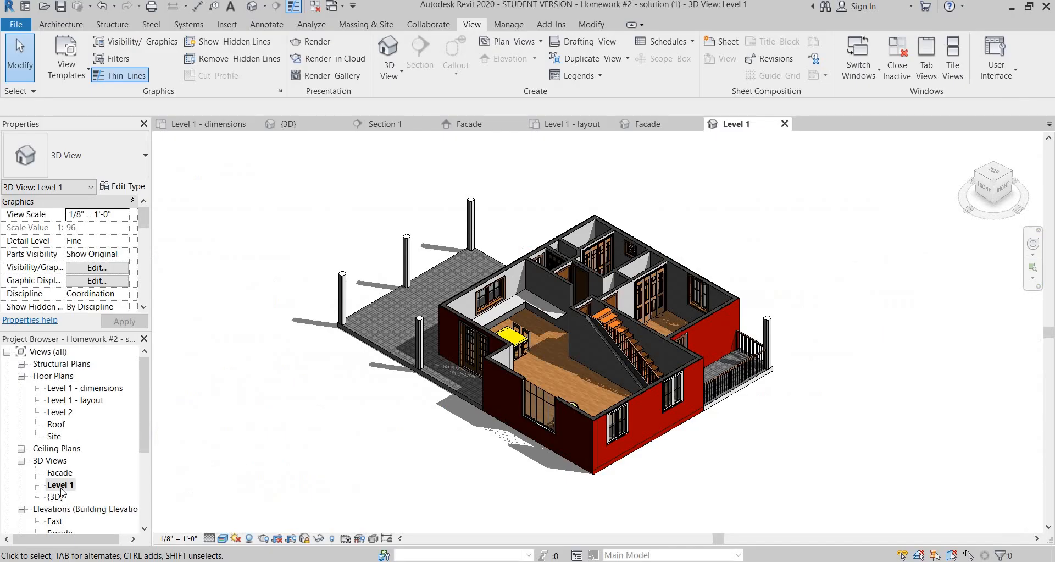
right_click(61, 484)
mouse_move(110, 311)
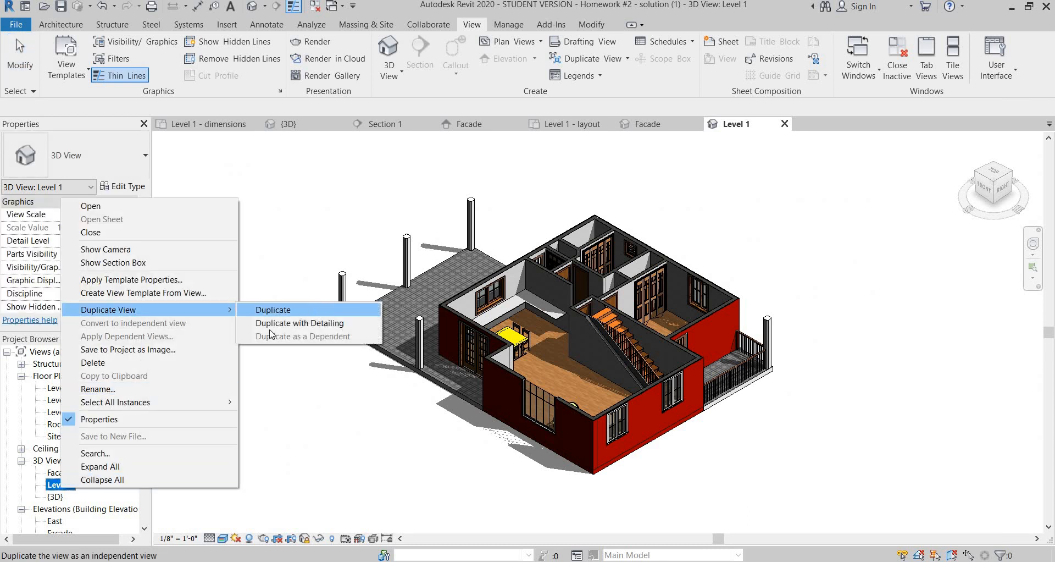
click(264, 309)
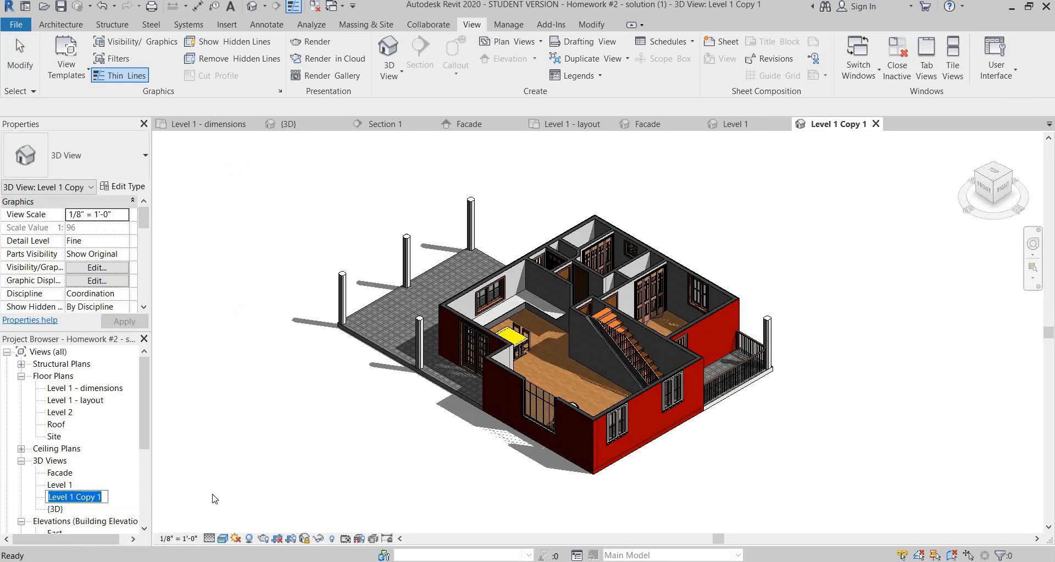
text(Level 2)
key(Return)
- Turn on the Section Box for the Level 2 3D view
scroll(74, 281, down, 2)
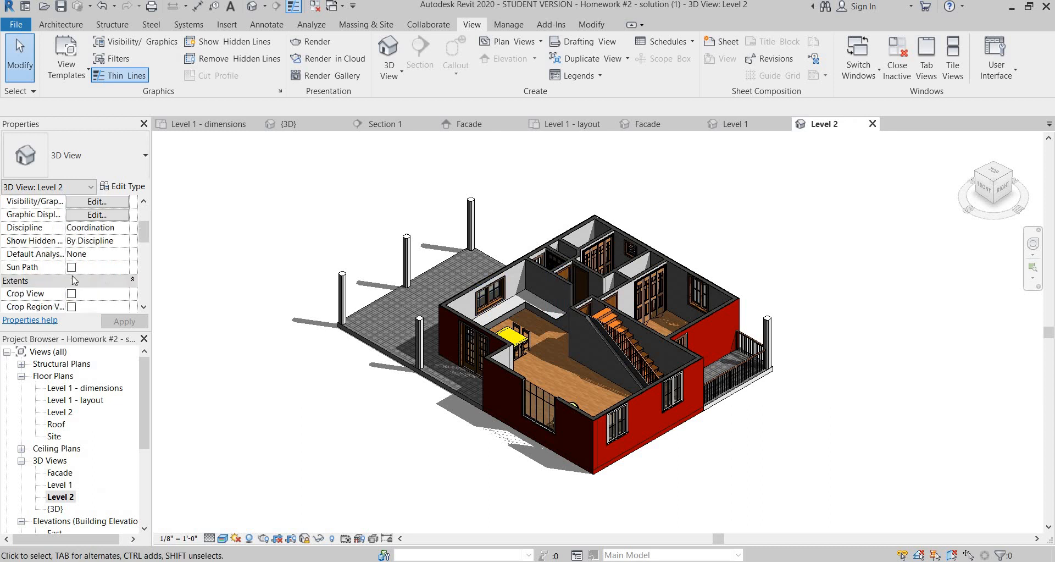
scroll(74, 280, down, 3)
click(71, 268)
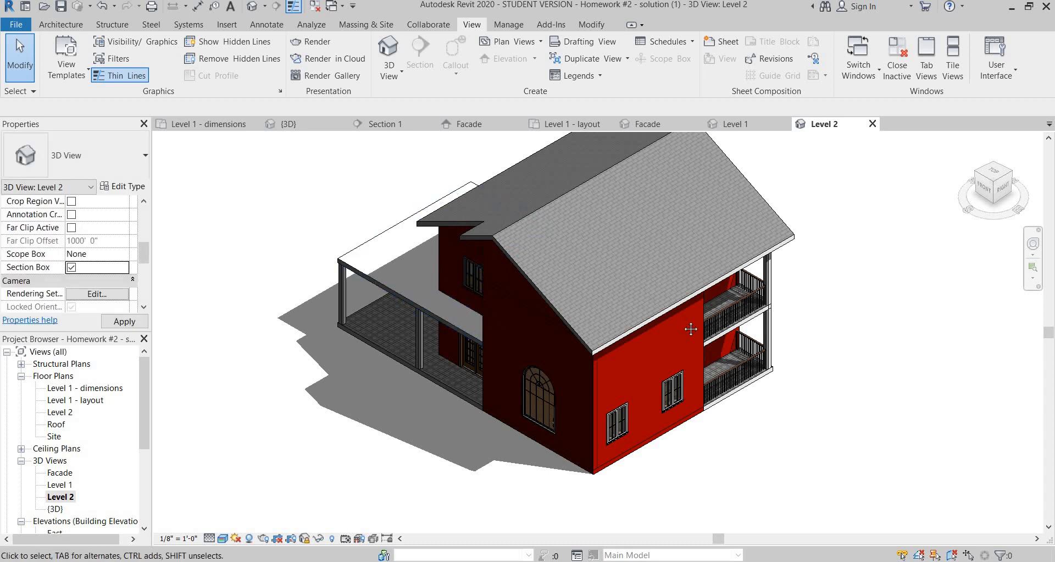
middle_drag(650, 348, 675, 338)
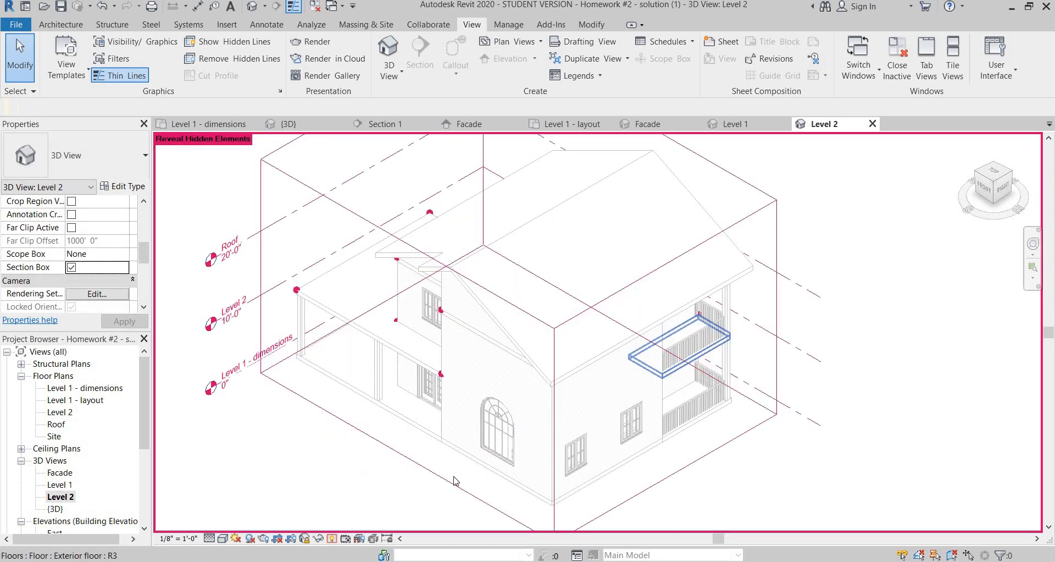
- Reveal the hidden elements in the Level 2 3D view and unhide the section box
click(332, 538)
click(332, 539)
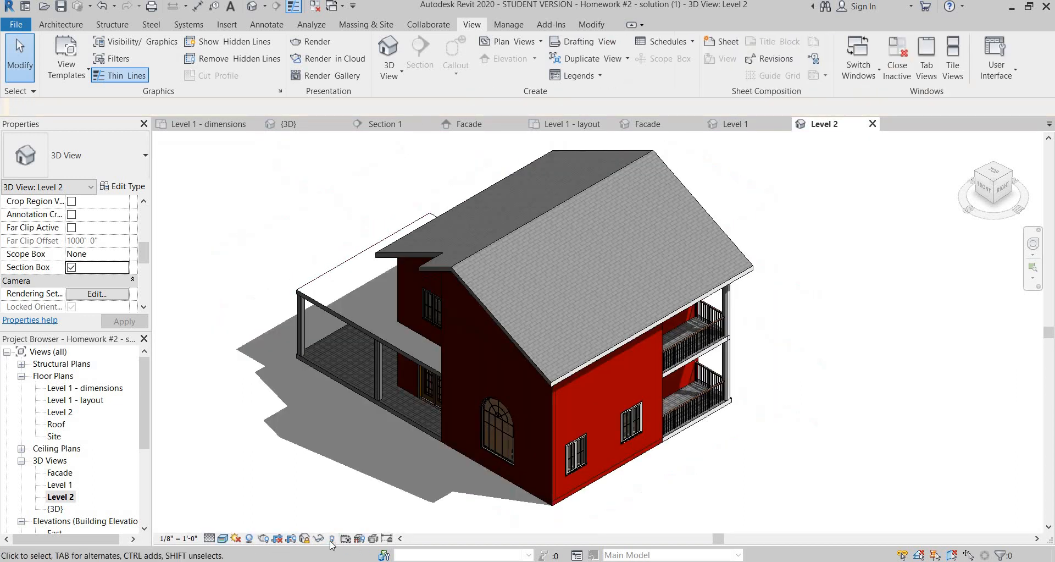
click(332, 538)
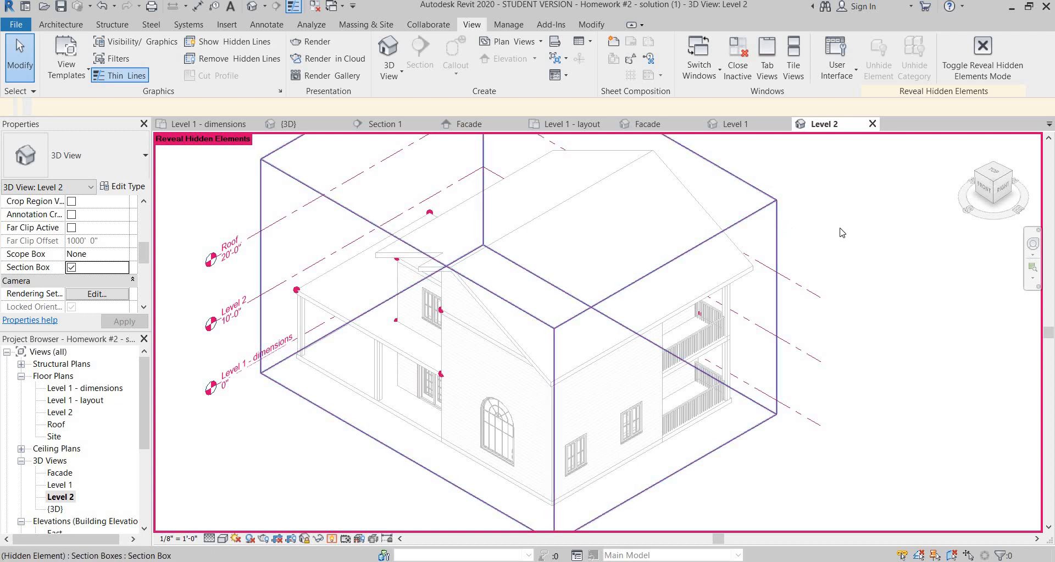
click(777, 230)
click(784, 167)
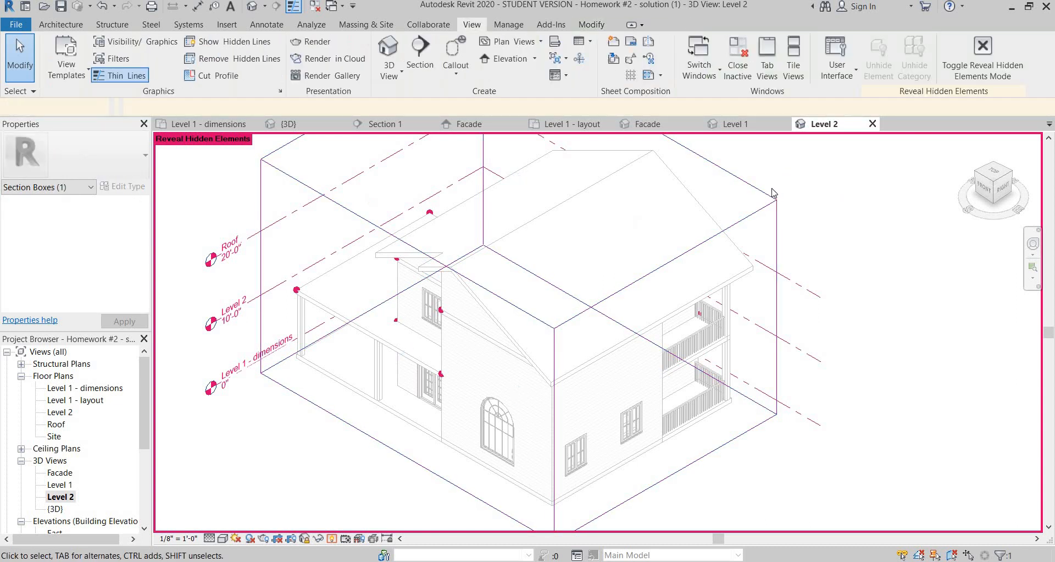
click(769, 192)
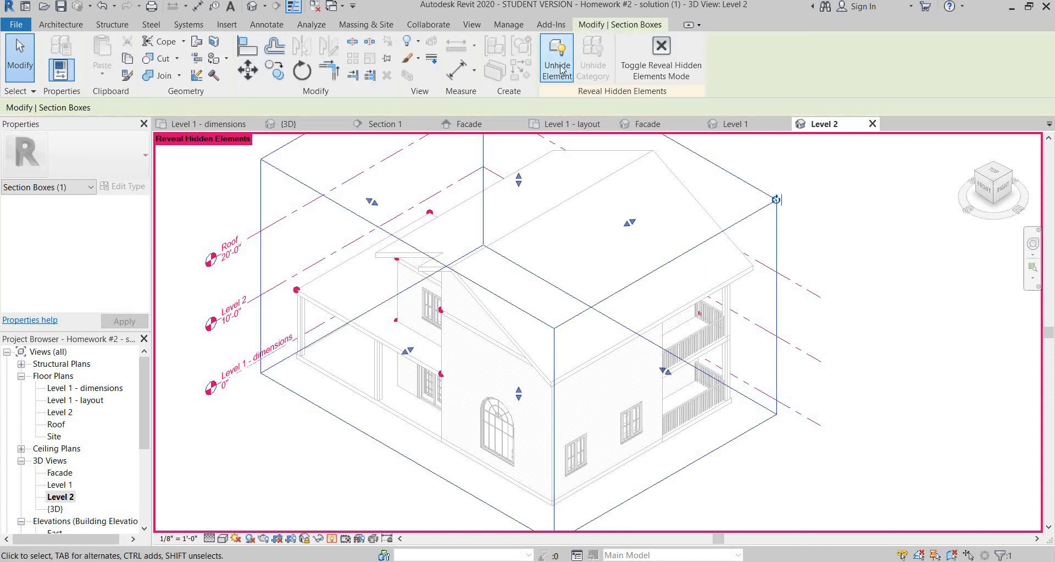
click(556, 70)
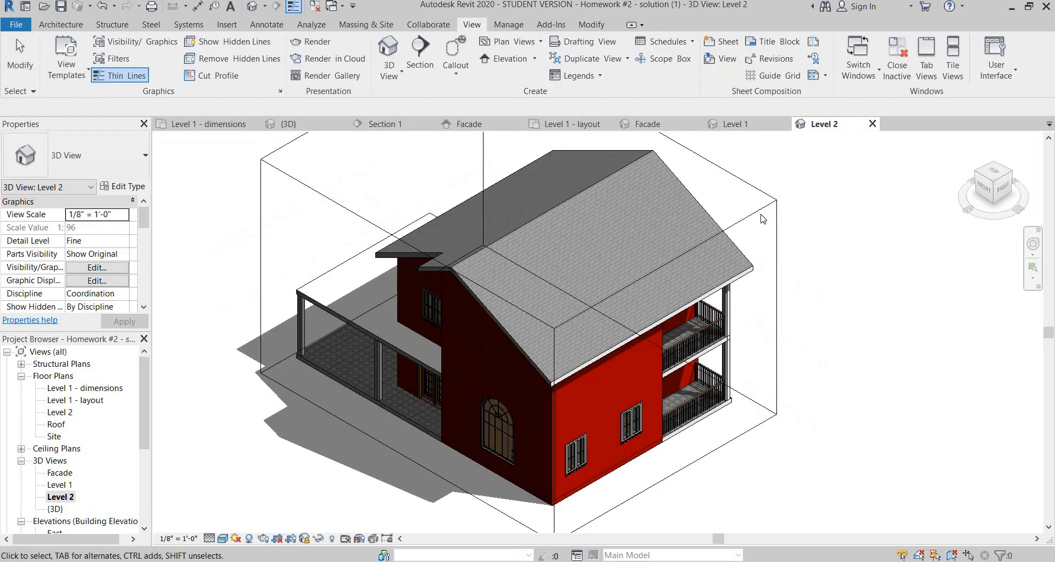
- Lower the section box's top face below the roof to expose the second-floor interior
click(763, 209)
mouse_move(518, 183)
mouse_down()
mouse_move(510, 256)
mouse_move(520, 258)
mouse_up()
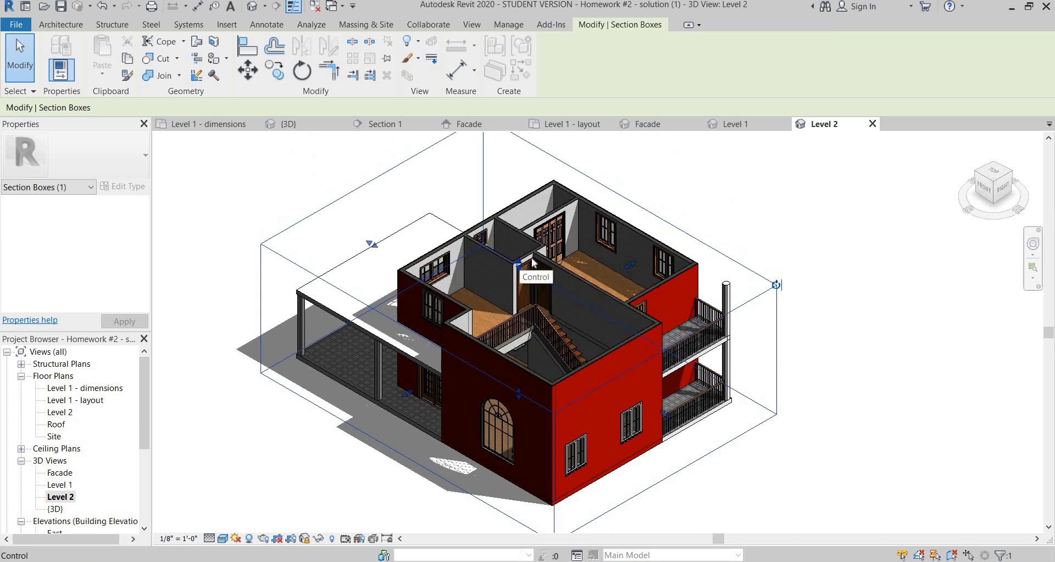
key(Escape)
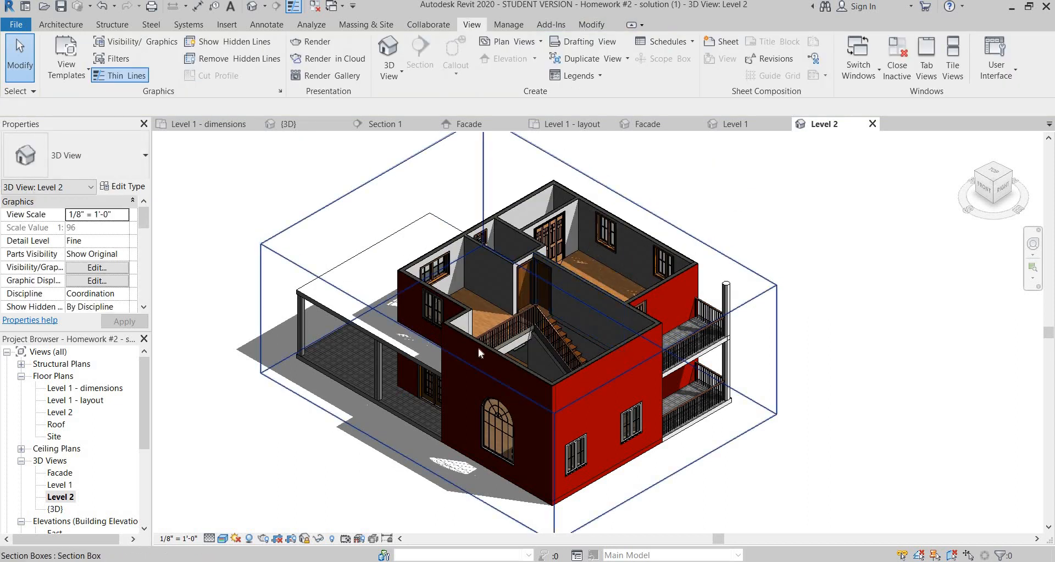
- Hide the section box in the Level 2 3D view and check the view's orientation lock
click(349, 196)
key(e)
key(h)
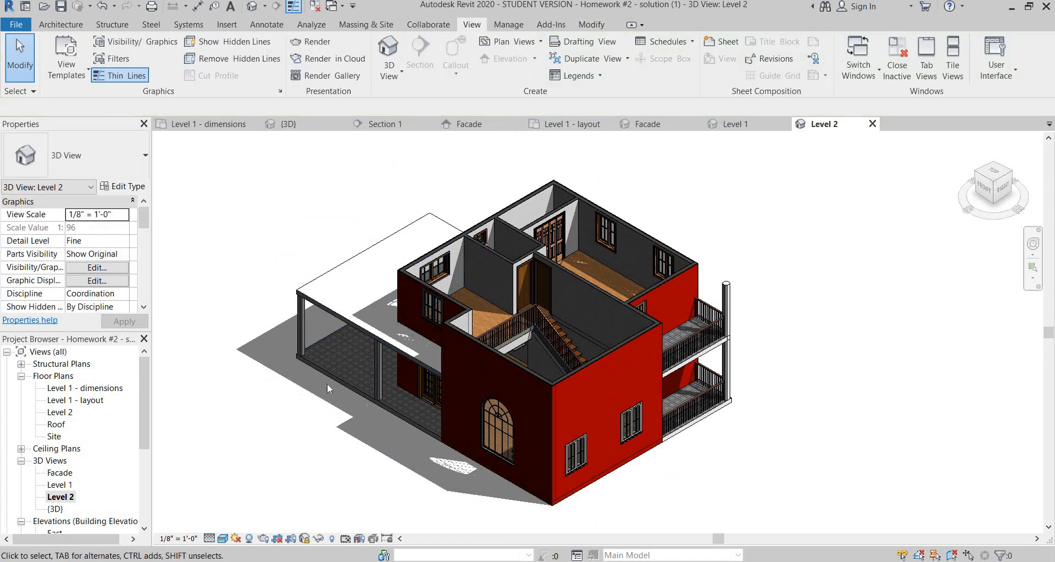
click(314, 539)
click(306, 540)
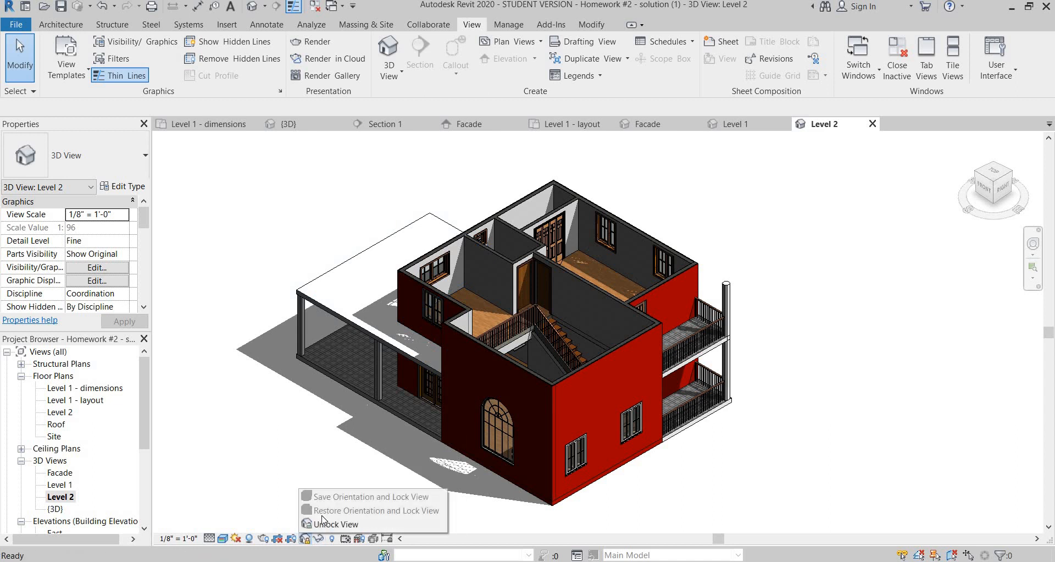
middle_click(320, 396)
middle_drag(320, 395, 284, 397)
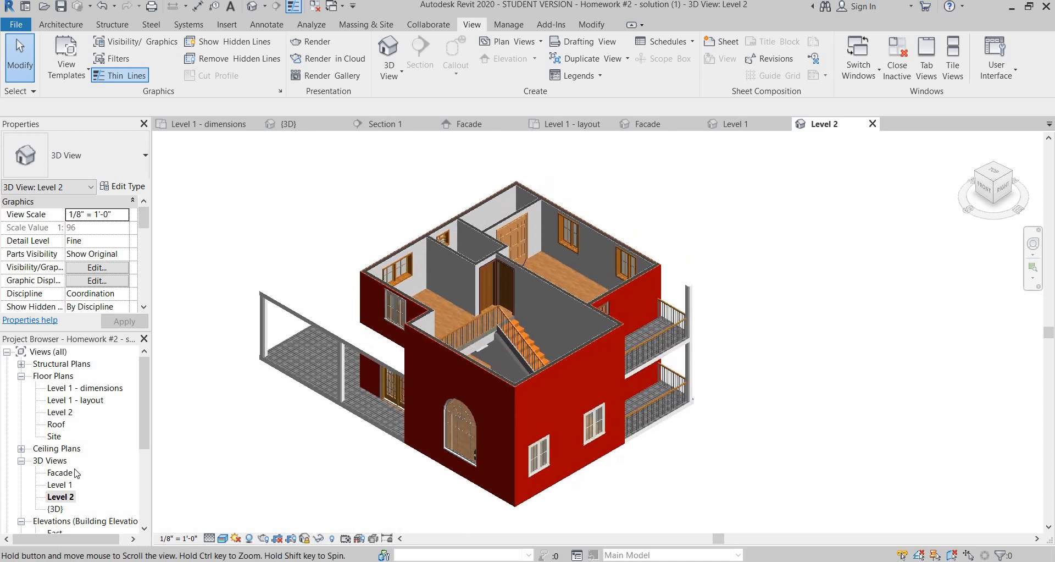
- Read the Roof 3D view requirement in the Homework #3 PDF, and in Revit duplicate the Level 2 3D view as Roof
key(alt+Tab)
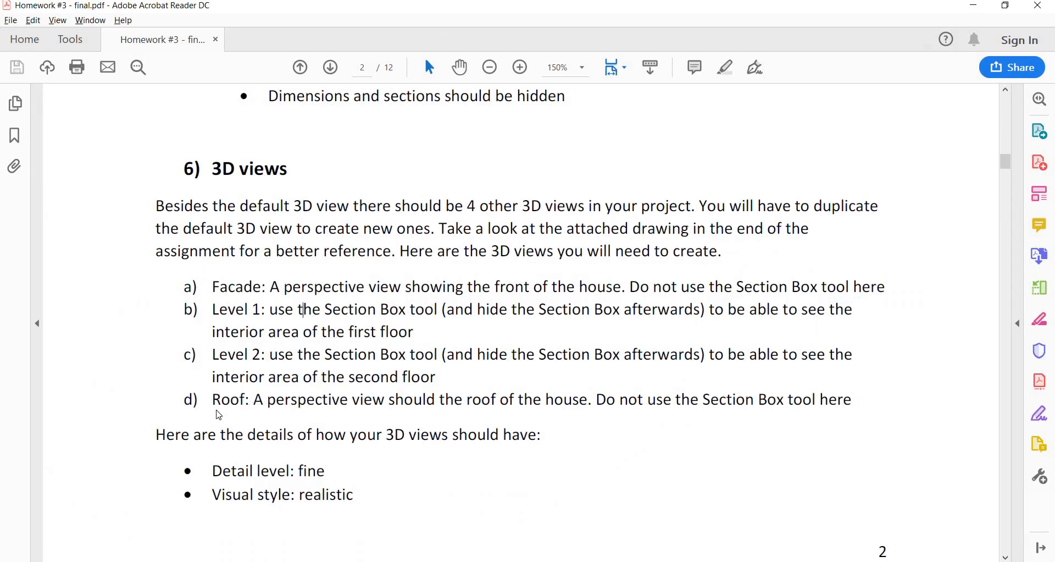
key(alt+Tab)
right_click(74, 499)
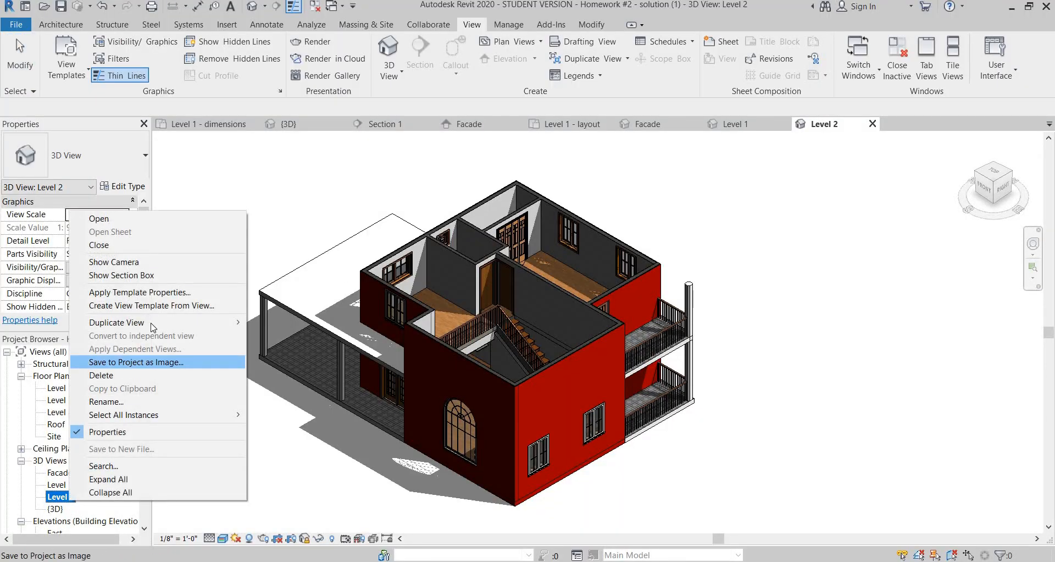
mouse_move(164, 323)
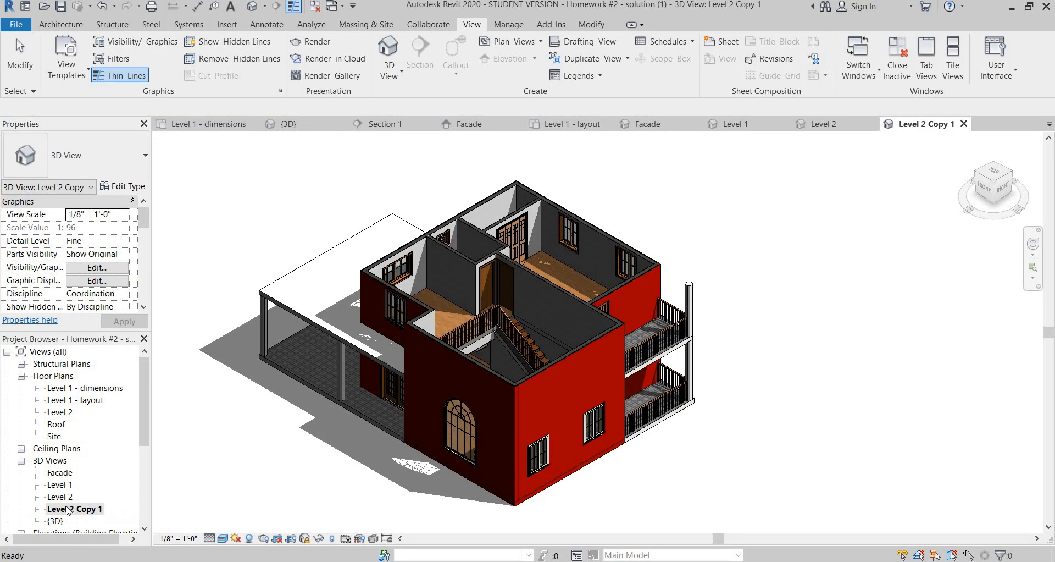
click(78, 508)
text(Roof)
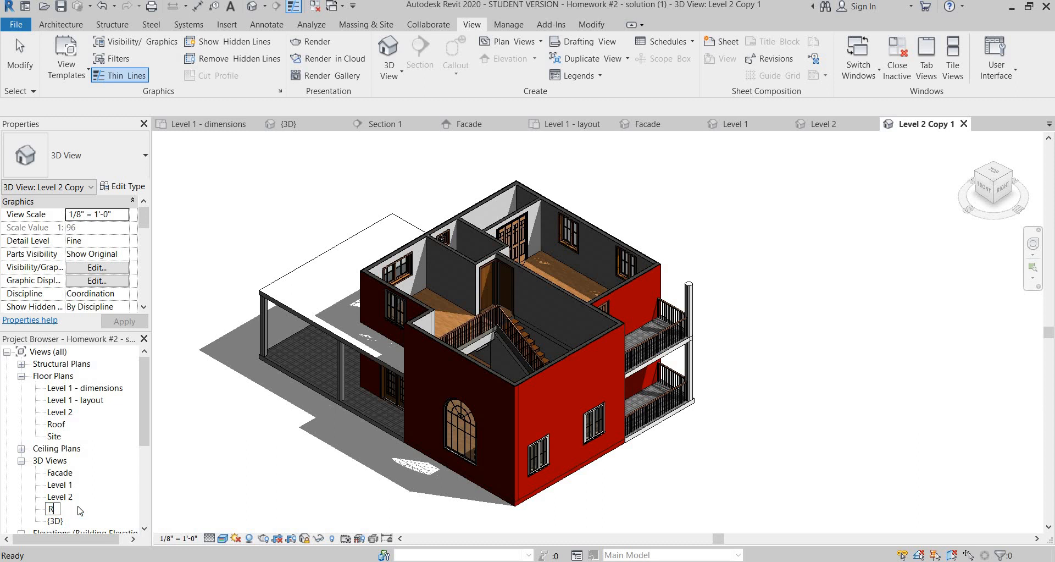
key(Return)
- Turn off the Section Box in the Roof 3D view to show the whole house with its roof
scroll(69, 245, down, 5)
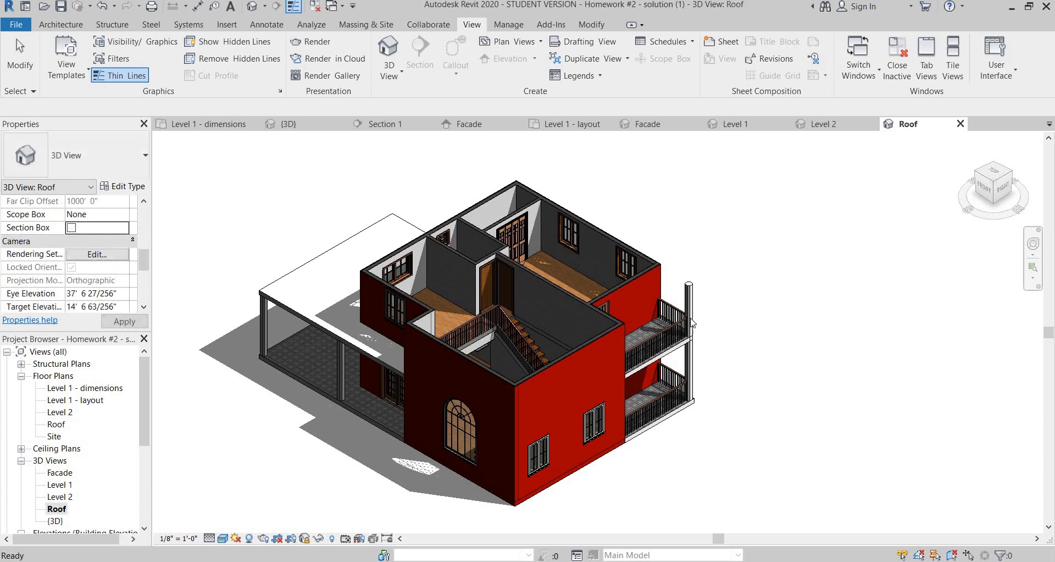
scroll(698, 349, down, 1)
middle_drag(699, 349, 769, 379)
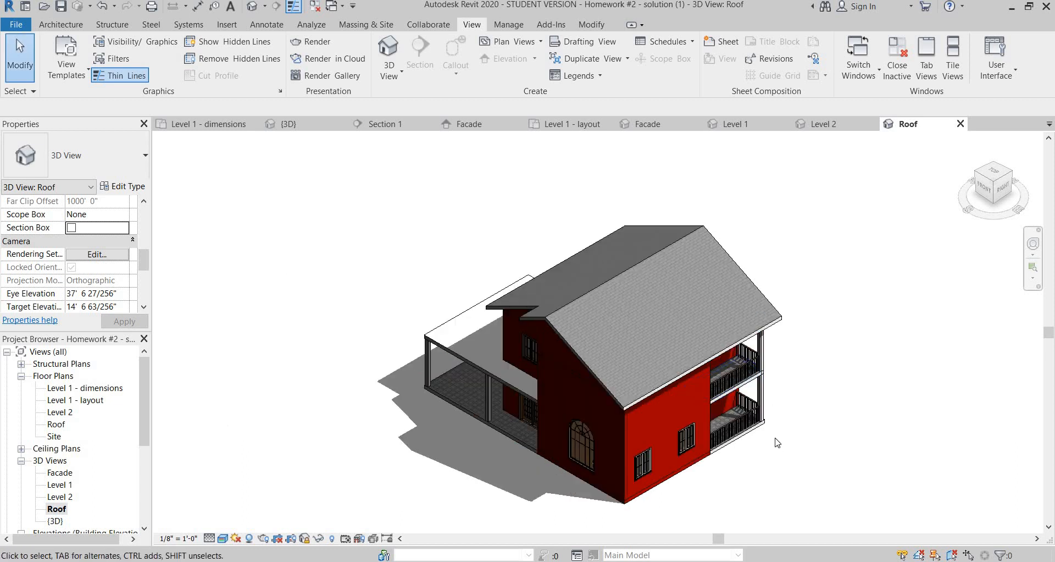
scroll(782, 423, up, 1)
scroll(784, 413, down, 1)
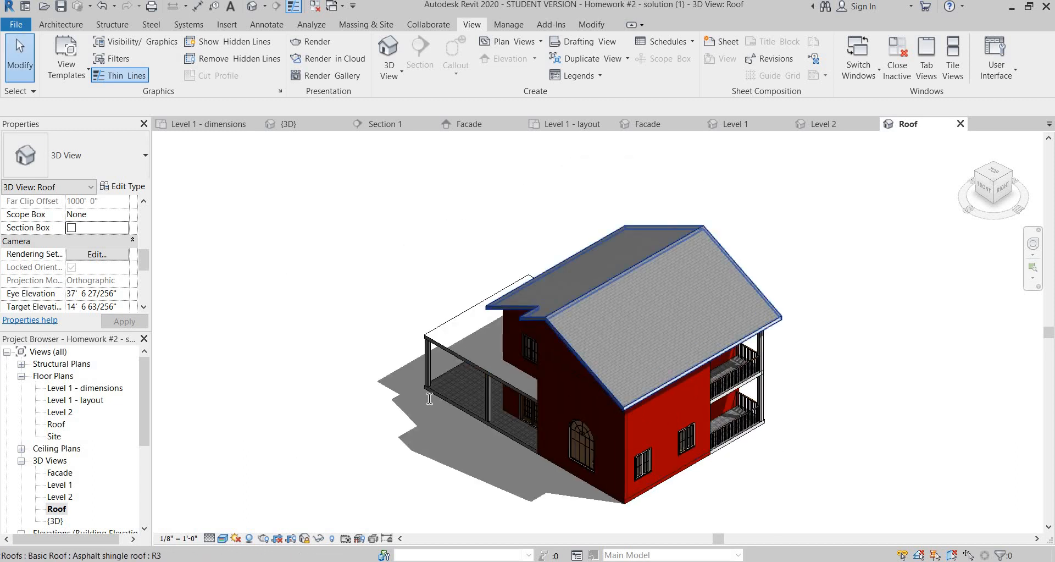
- Review the Homework #3 PDF in Acrobat Reader, covering the remaining 3D view settings, the attached reference sheets and the assignment text
key(alt+Tab)
scroll(454, 399, down, 10)
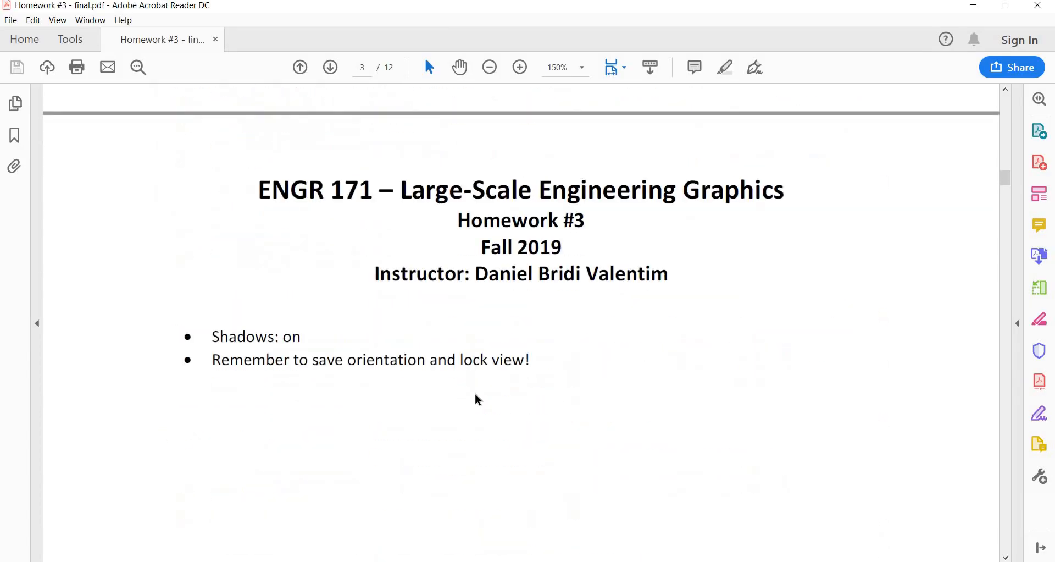
scroll(549, 439, down, 3)
scroll(634, 473, up, 3)
scroll(643, 467, down, 3)
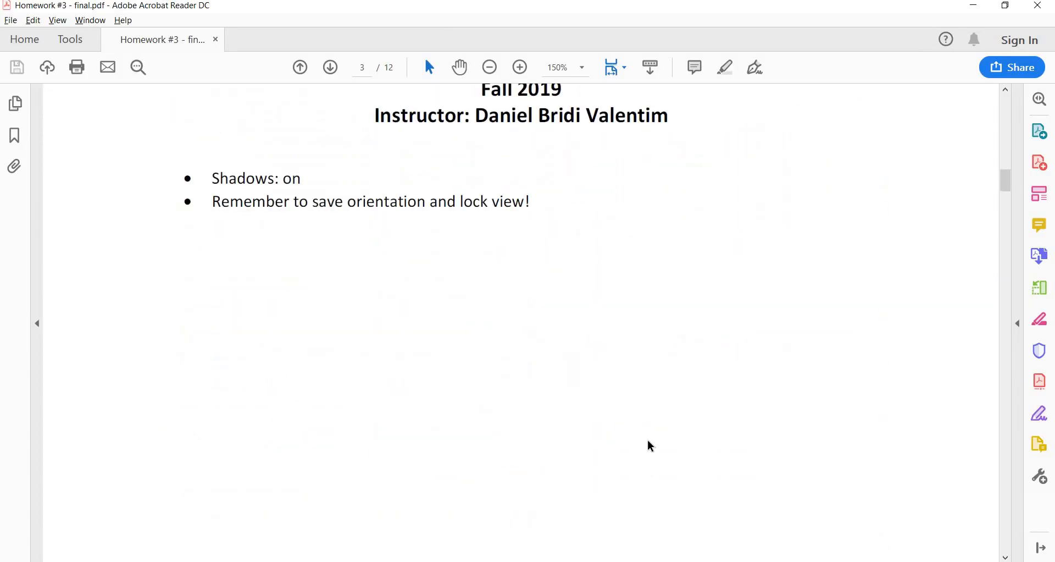
ctrl+scroll(648, 441, down, 2)
scroll(648, 440, down, 5)
scroll(695, 411, down, 10)
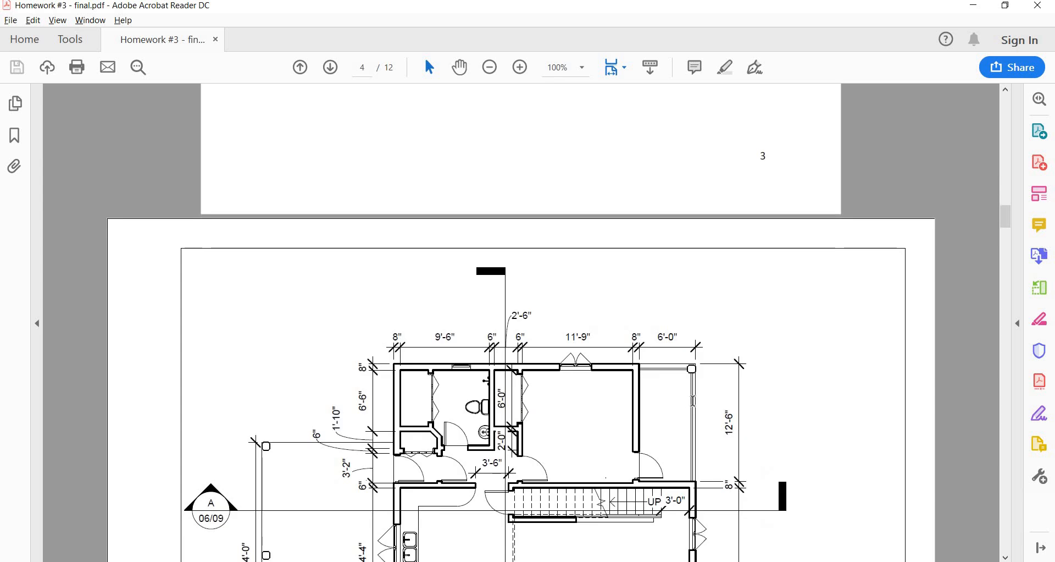
scroll(712, 394, down, 15)
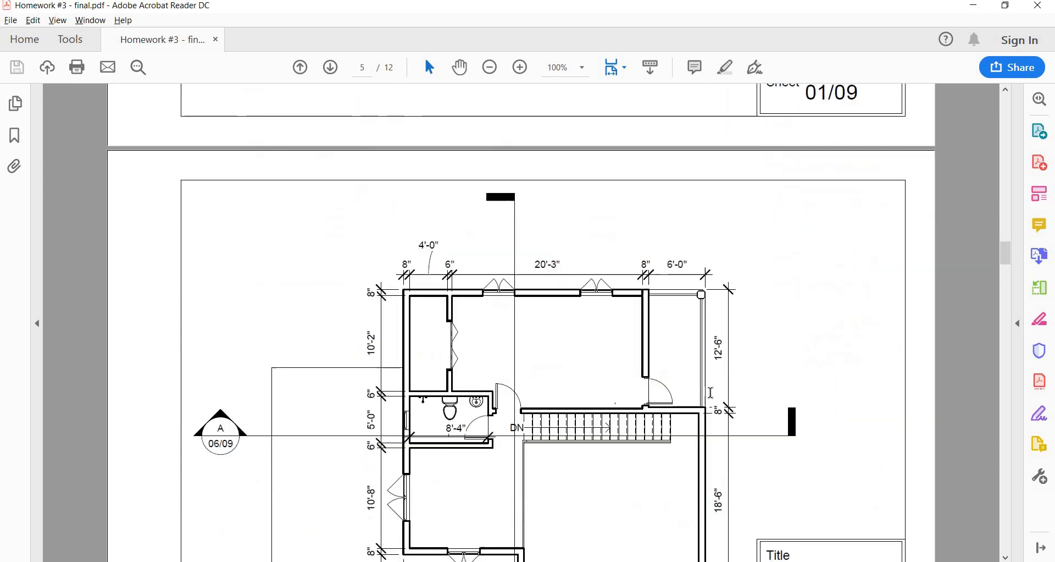
scroll(712, 396, down, 15)
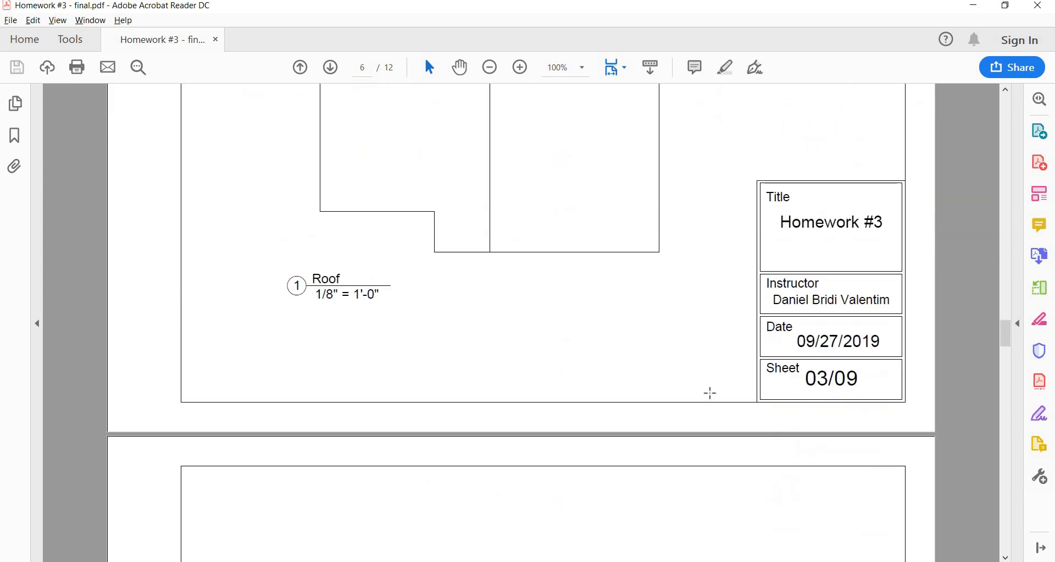
scroll(709, 393, down, 15)
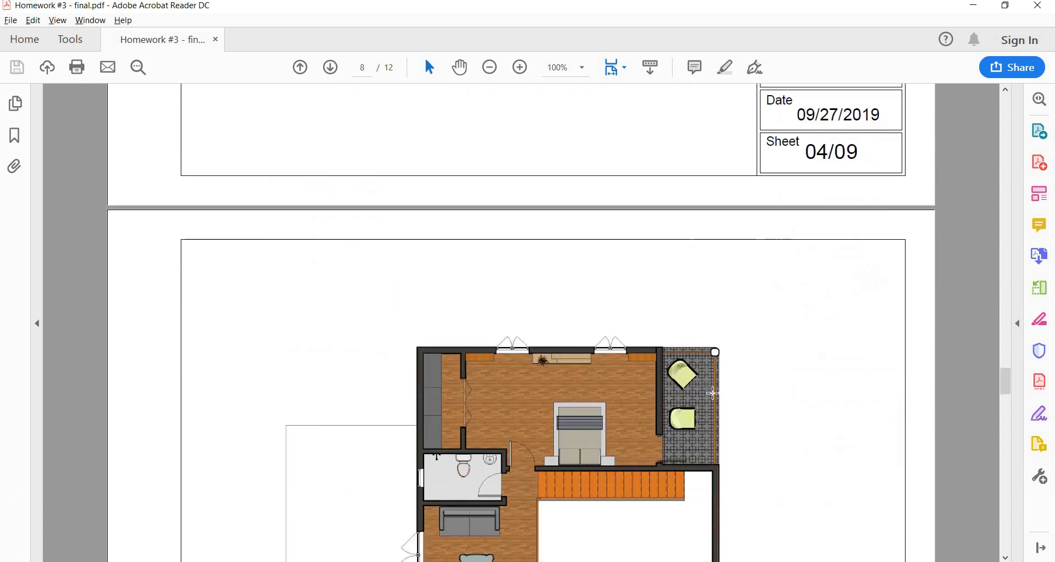
scroll(720, 398, down, 13)
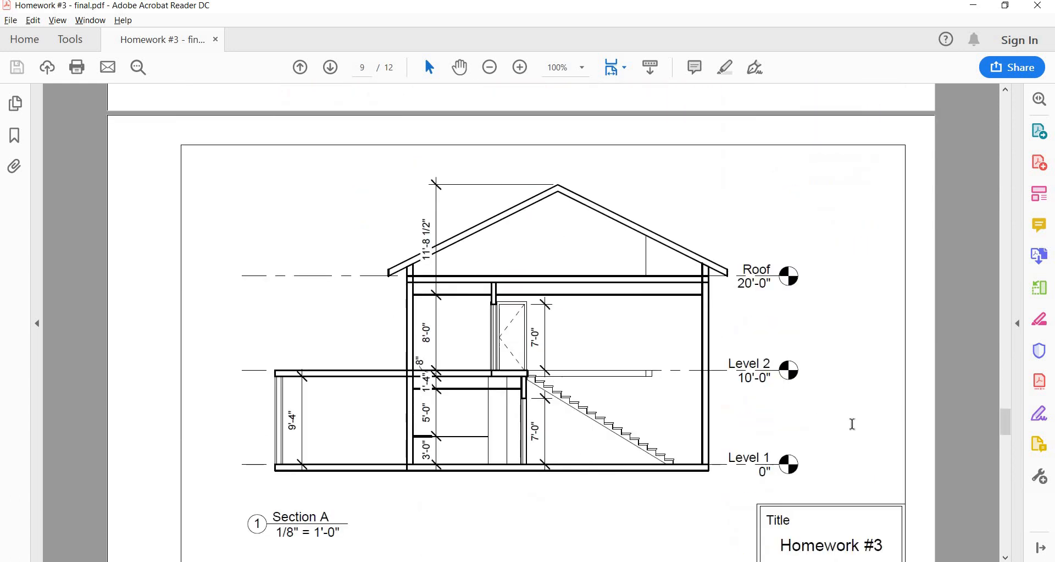
scroll(1016, 466, down, 20)
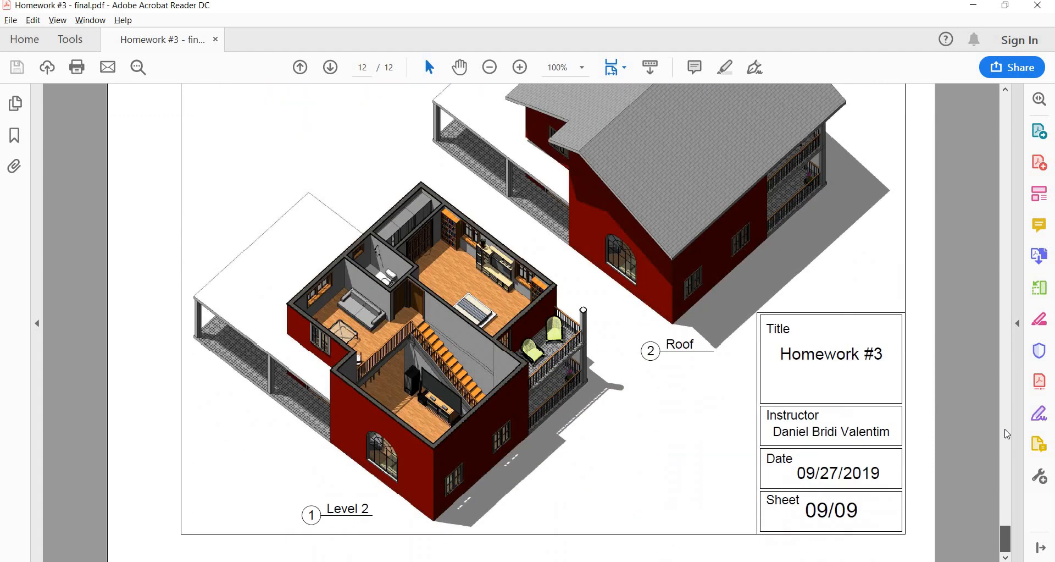
drag(1005, 429, 995, 120)
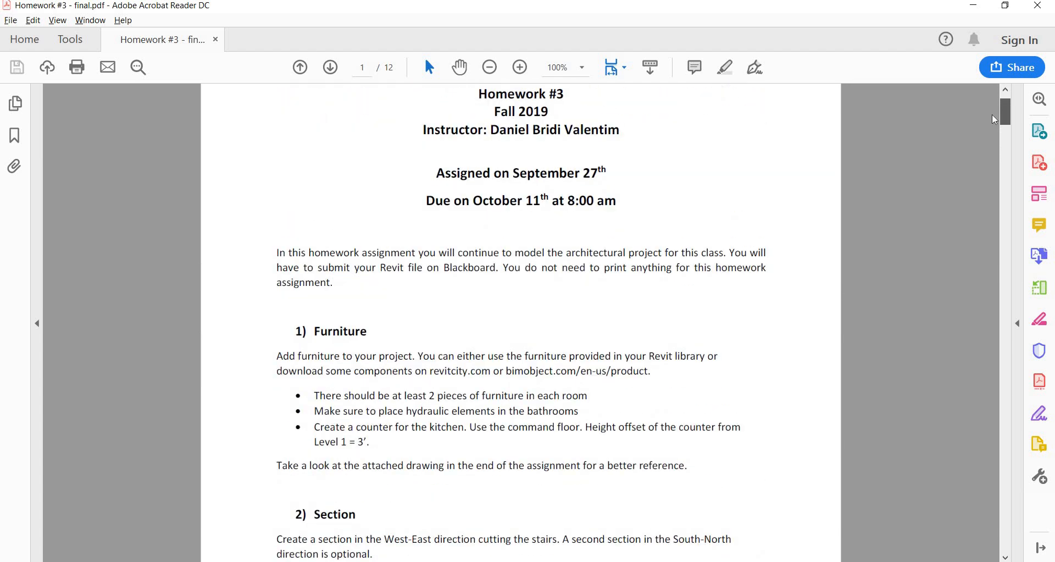
scroll(975, 294, down, 20)
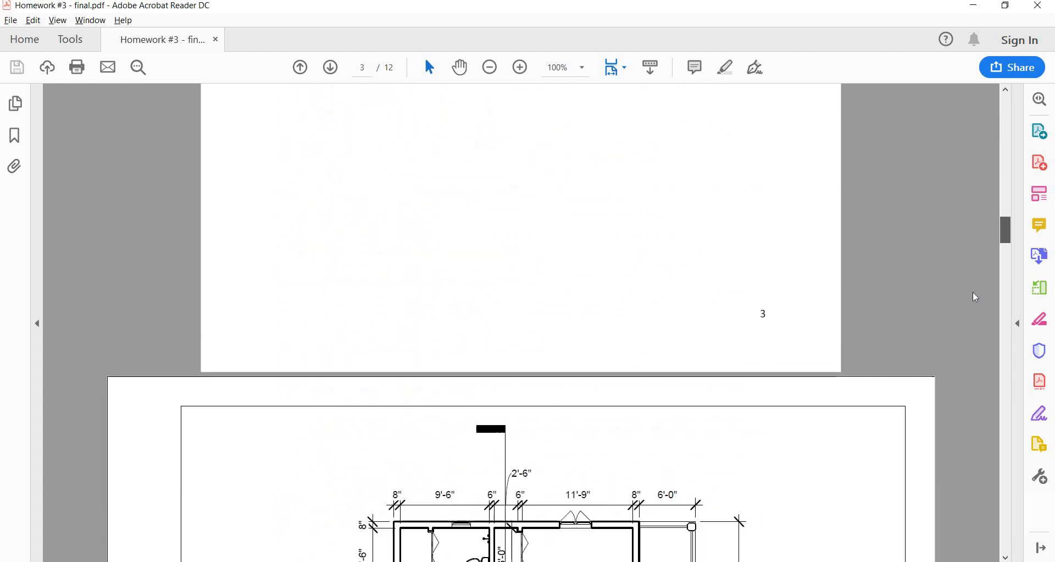
- Check the roof plan sheet in the Homework #3 PDF, and switch to Revit to open the Roof floor plan
scroll(975, 335, down, 20)
scroll(621, 553, up, 5)
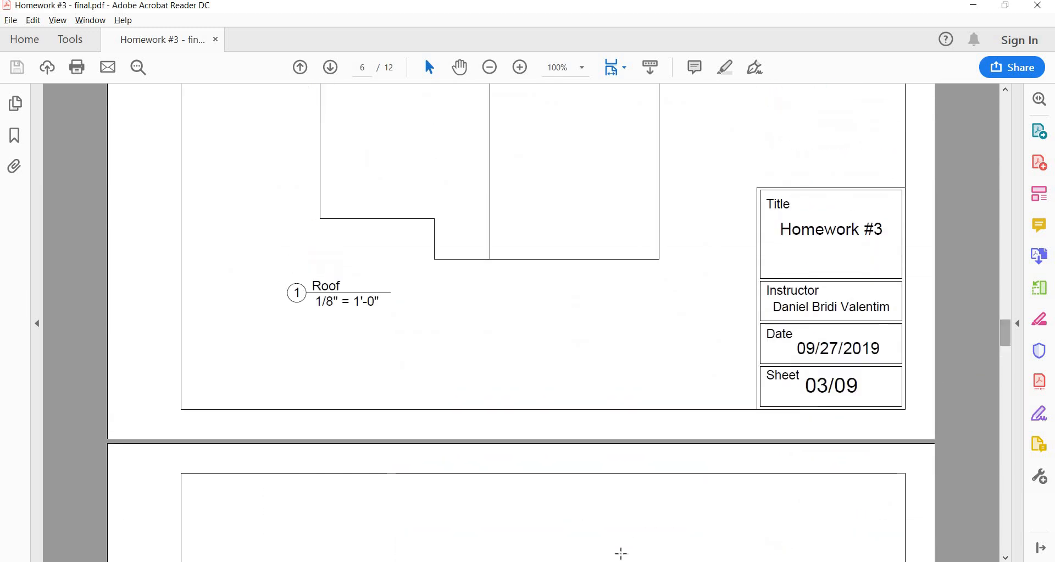
click(391, 561)
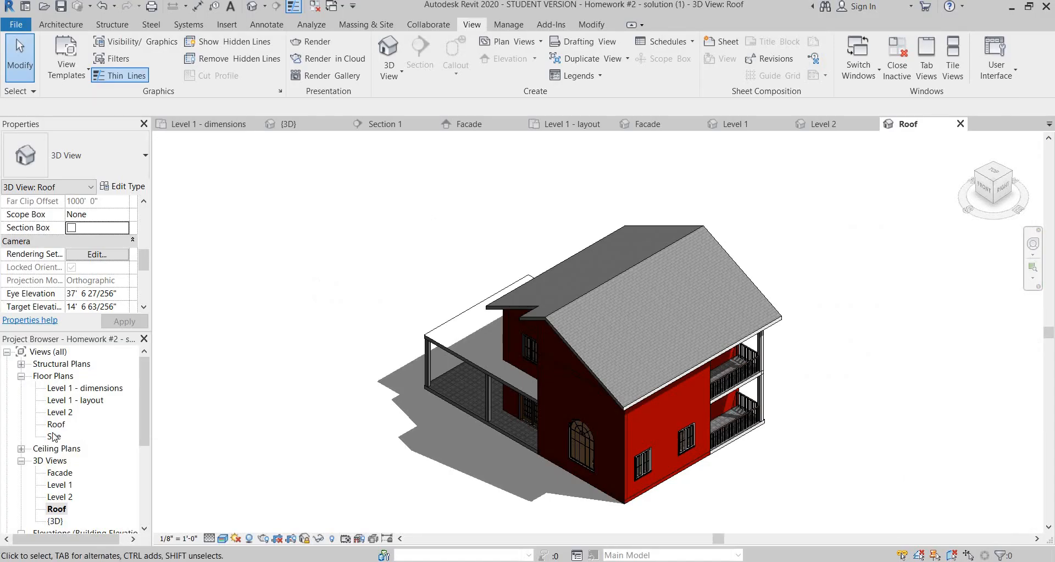
double_click(55, 425)
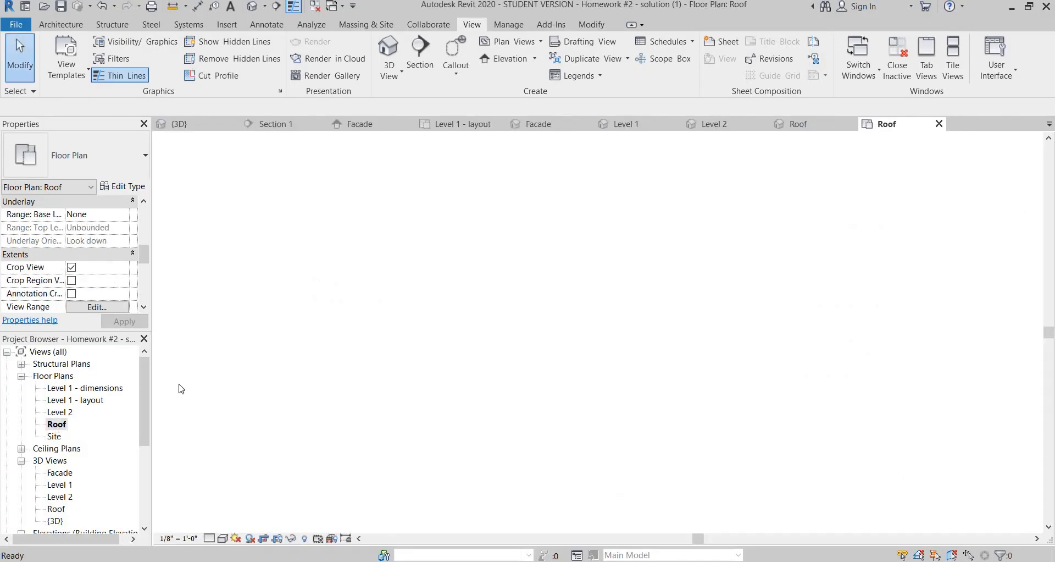
middle_drag(521, 400, 511, 388)
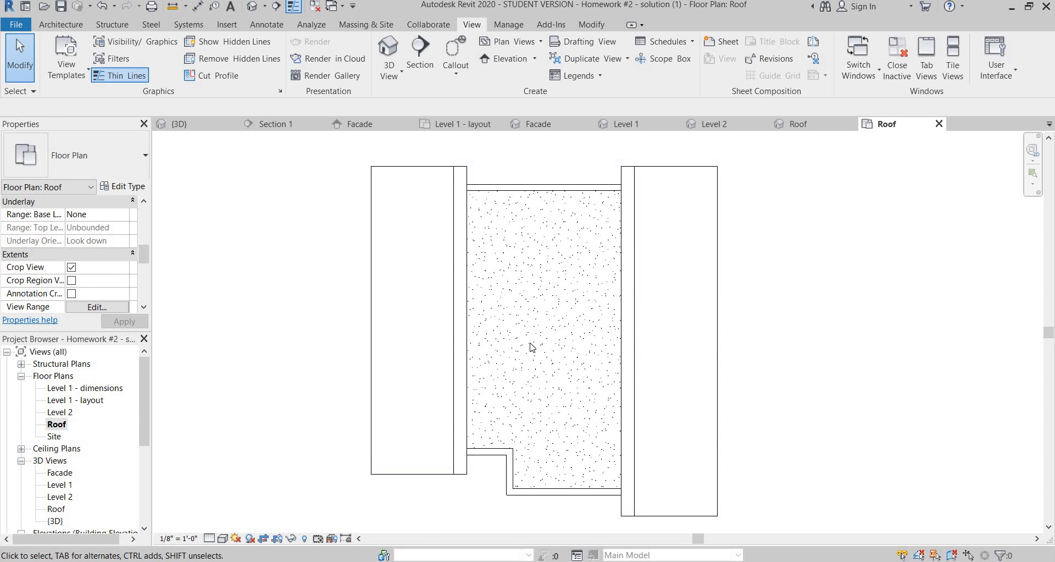
- Set the Roof floor plan's view range to an Unlimited top and a cut plane offset of 10 feet
key(v)
key(r)
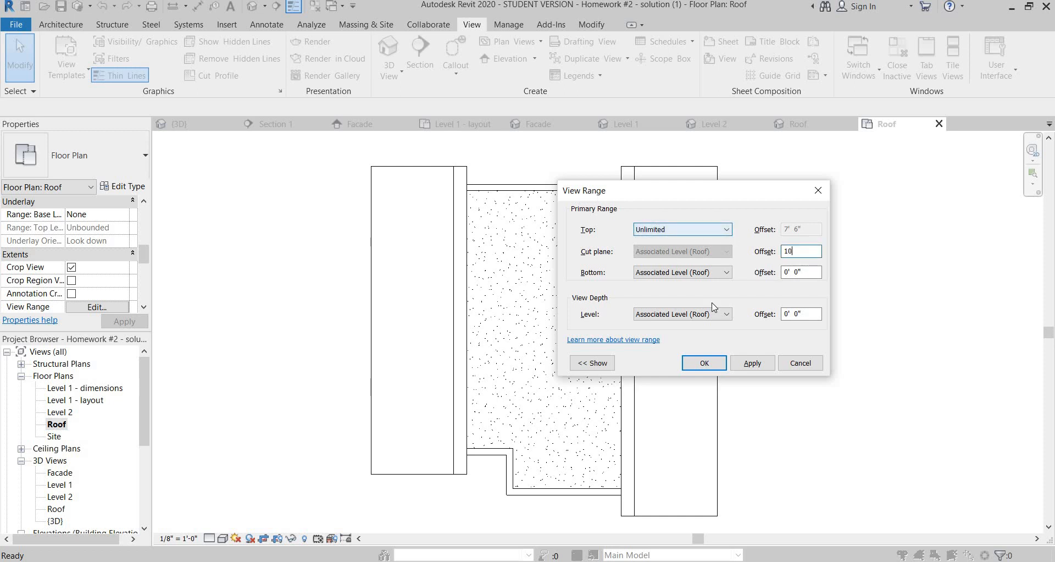
click(706, 370)
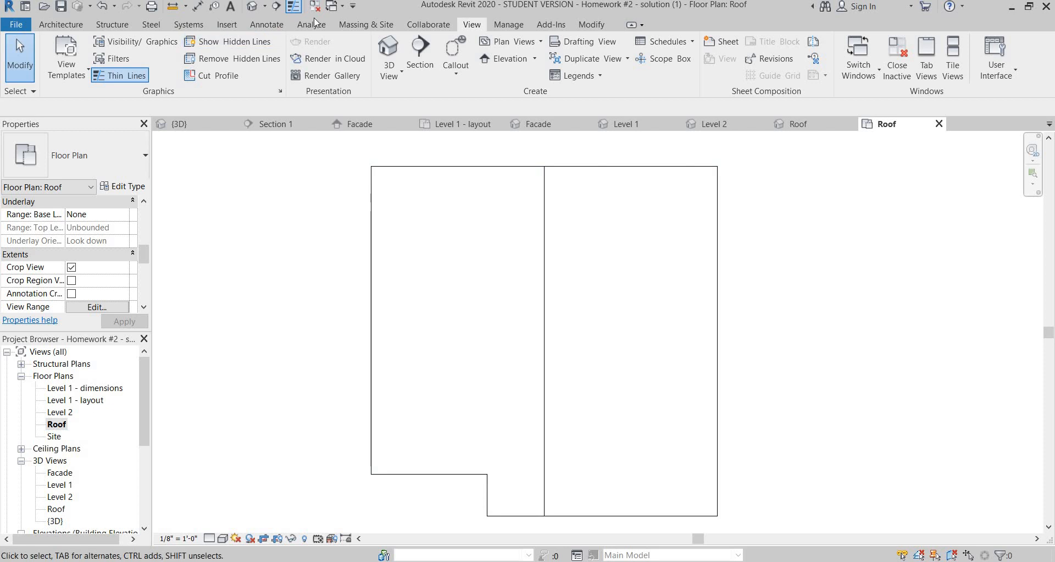
- Place a Spot Slope annotation on each of the two roof planes, one on either side of the ridge
click(267, 24)
click(227, 75)
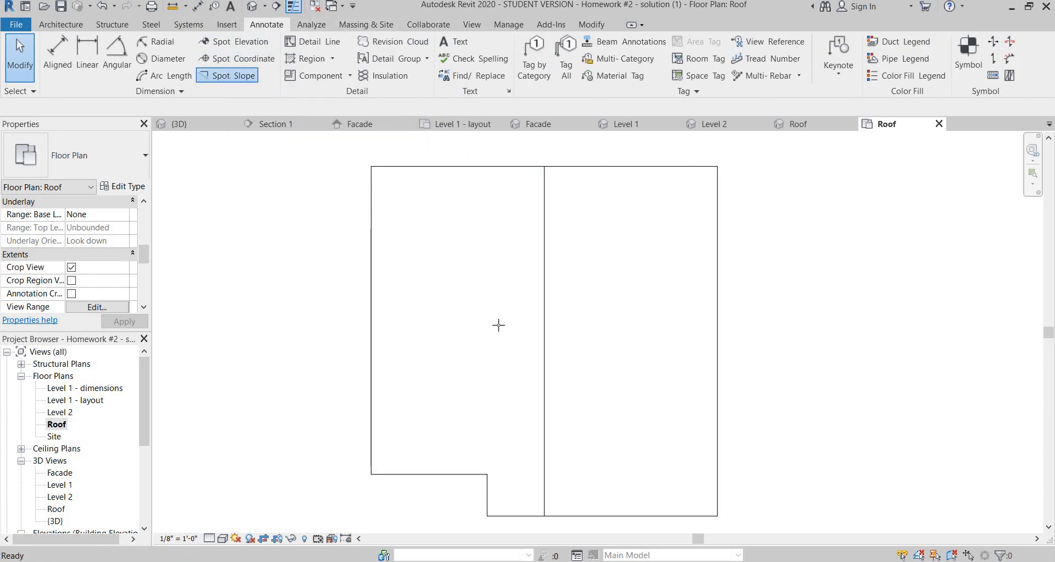
click(498, 325)
click(625, 328)
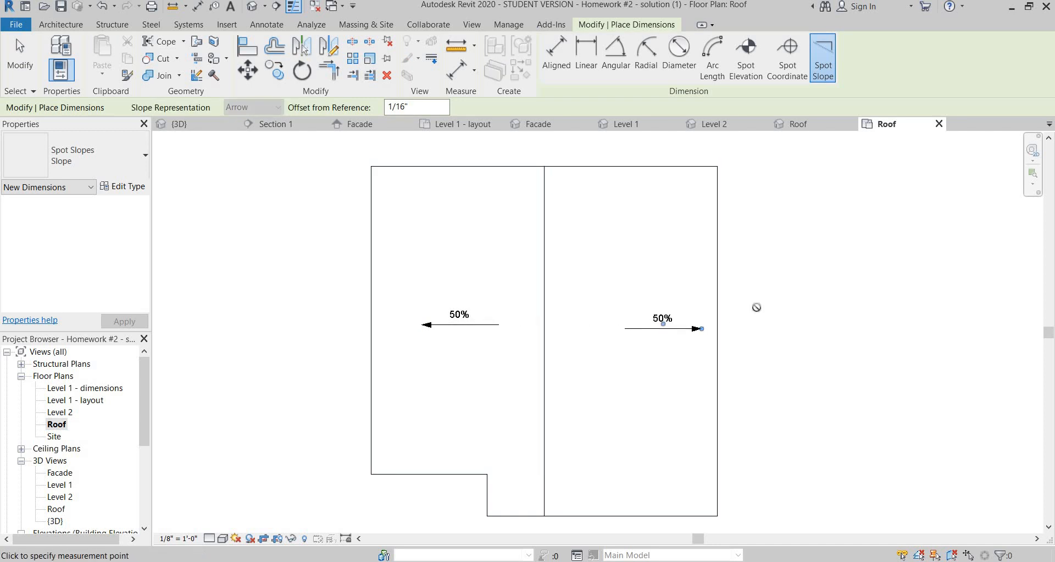
key(Escape)
middle_drag(693, 321, 748, 313)
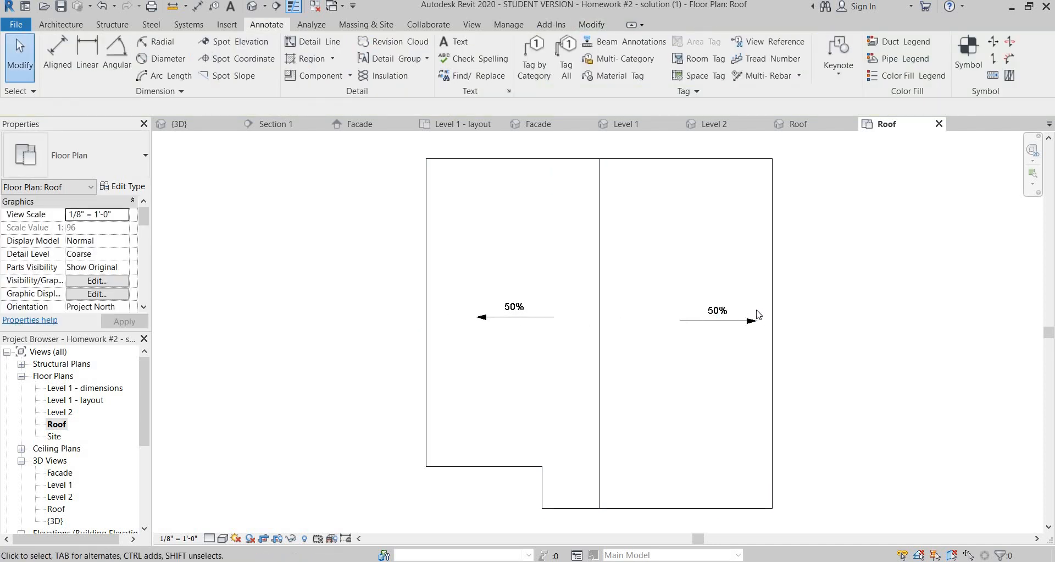